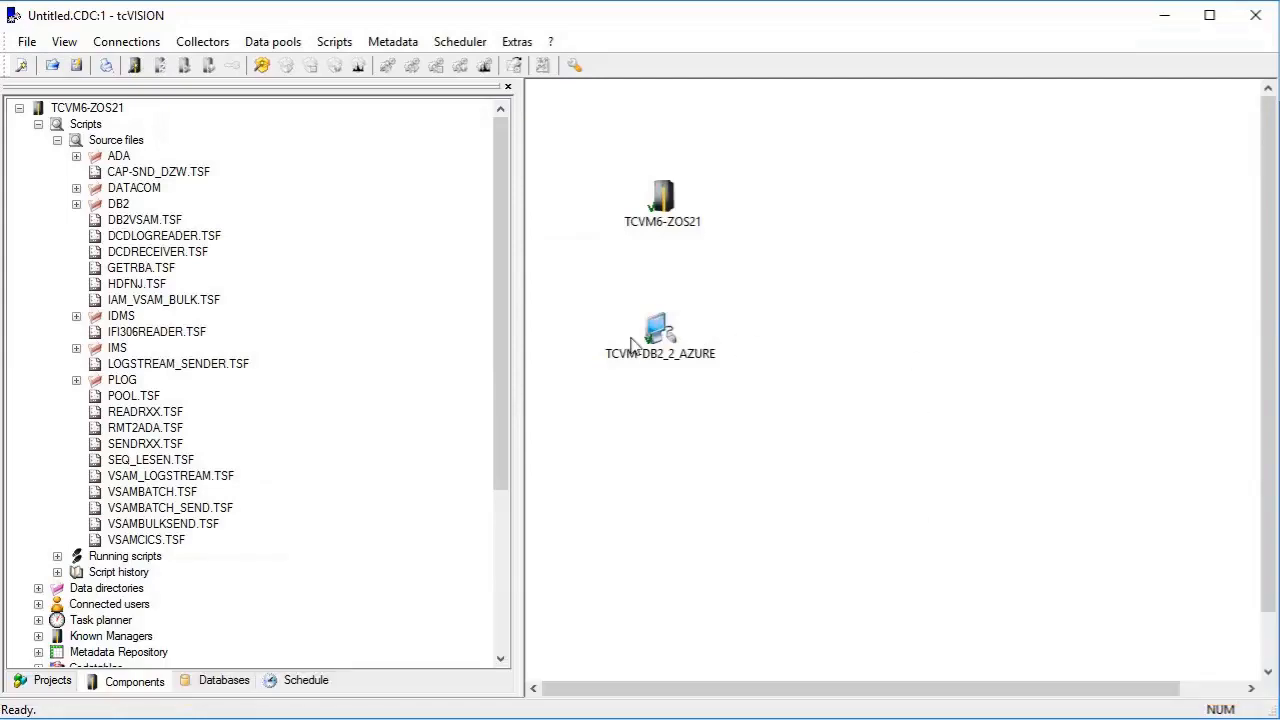
Open the metadata repository maintenance for the TCVM-DB2_2_AZURE manager.
click(655, 340)
right_click(655, 340)
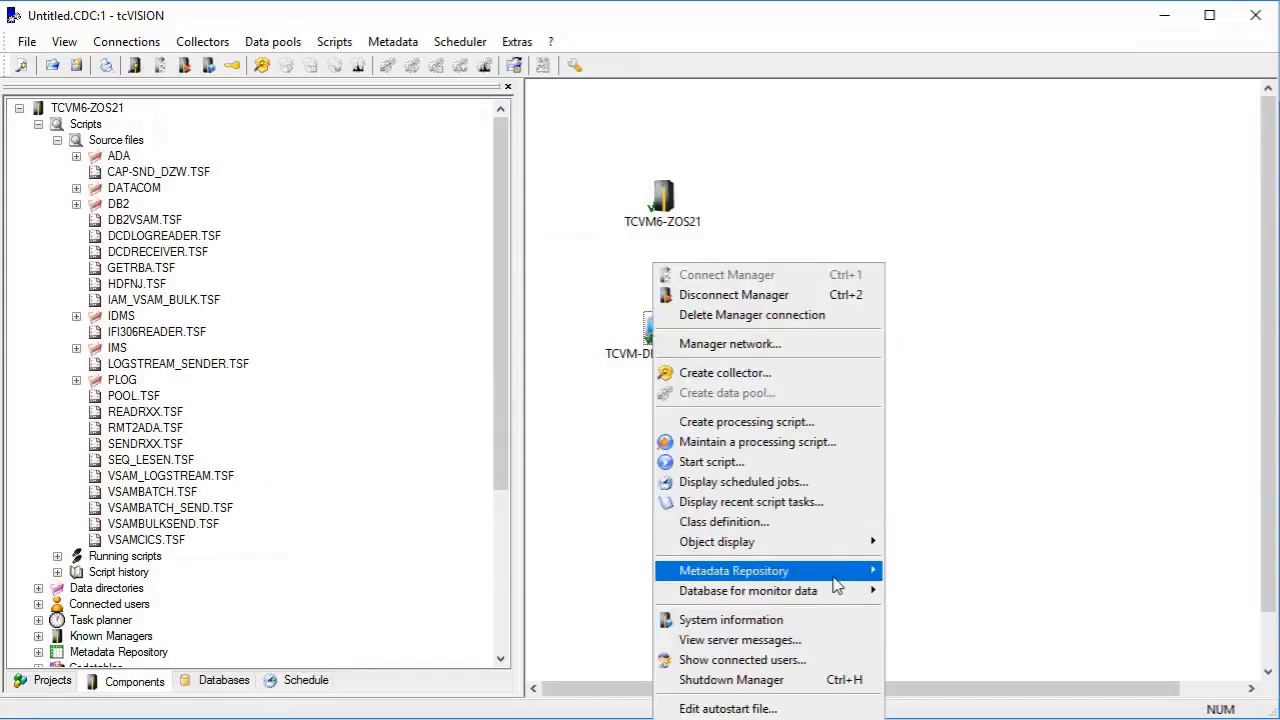
mouse_move(834, 578)
click(930, 575)
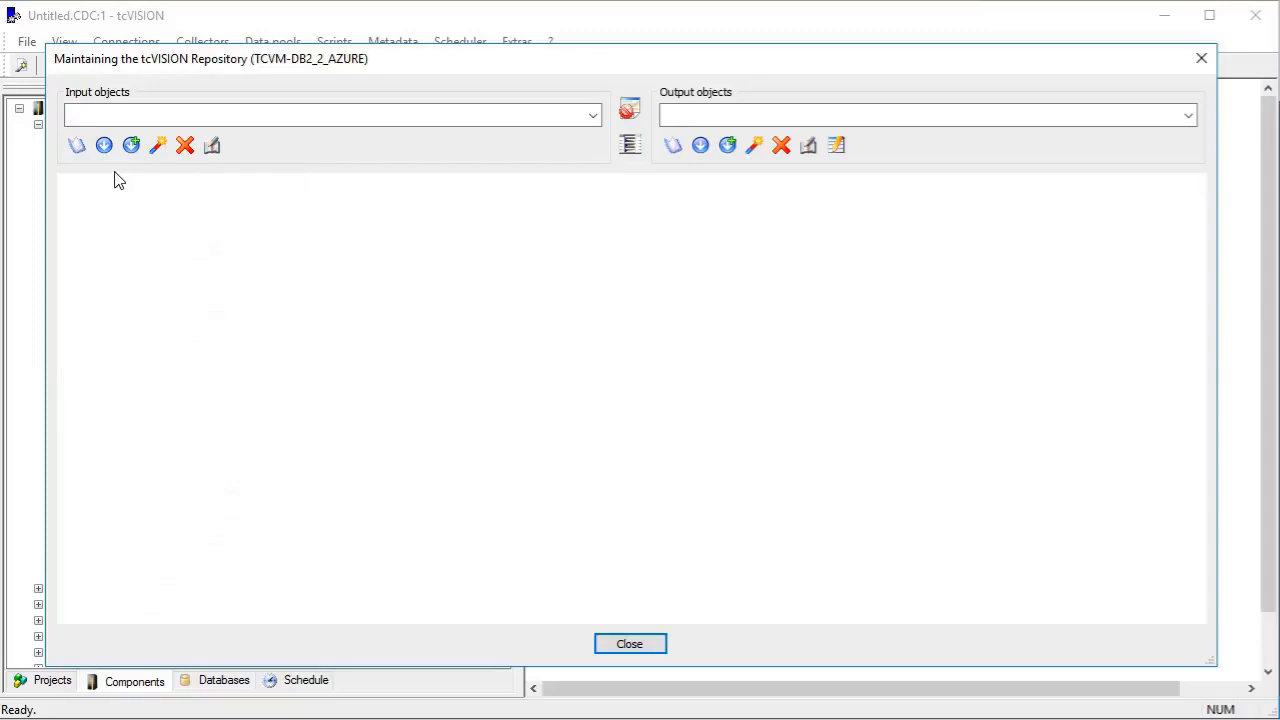
Start a structure definition import for the AZURE output target, using DB2 Server on manager TCVM6-ZOS21 and subsystem DBBG as source.
click(159, 148)
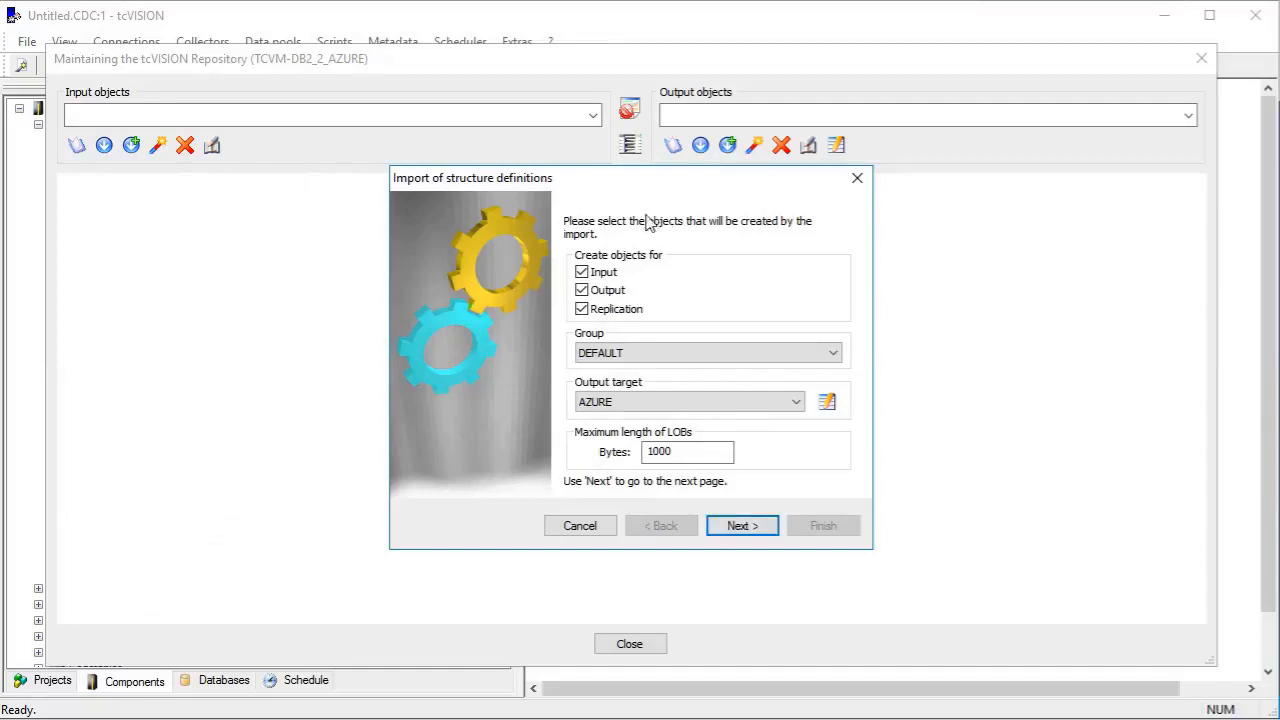
click(768, 527)
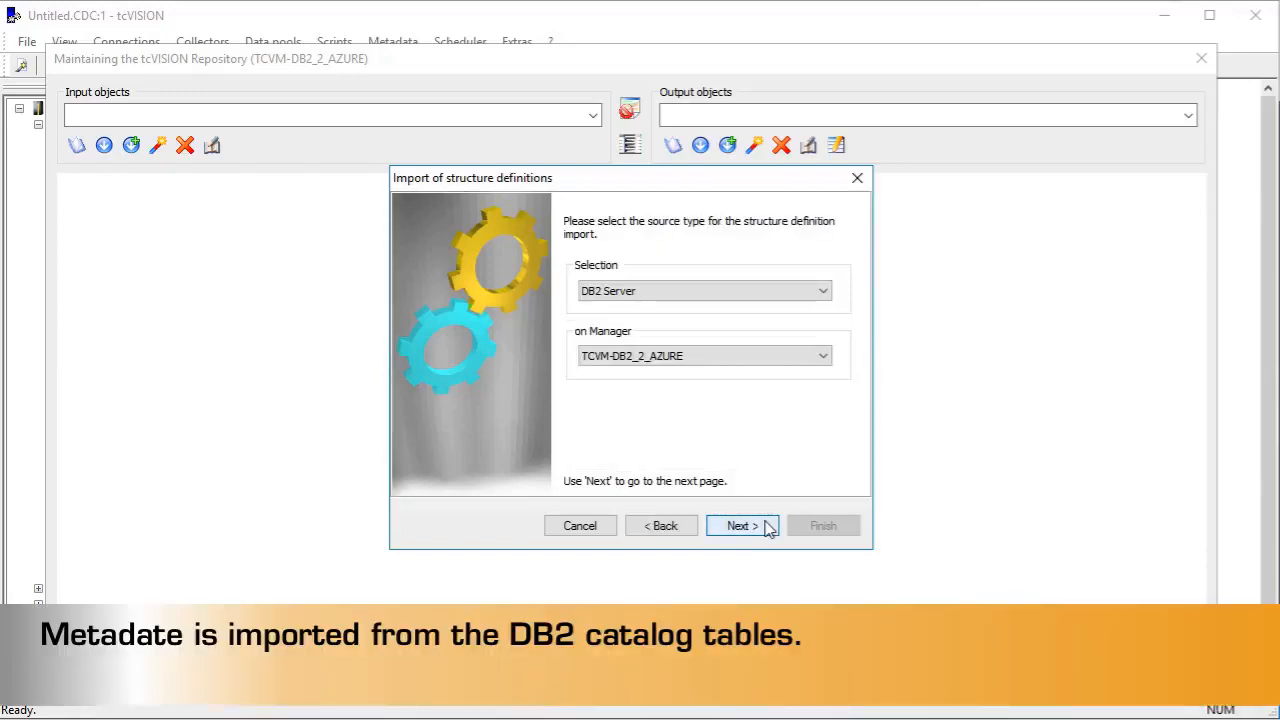
click(694, 356)
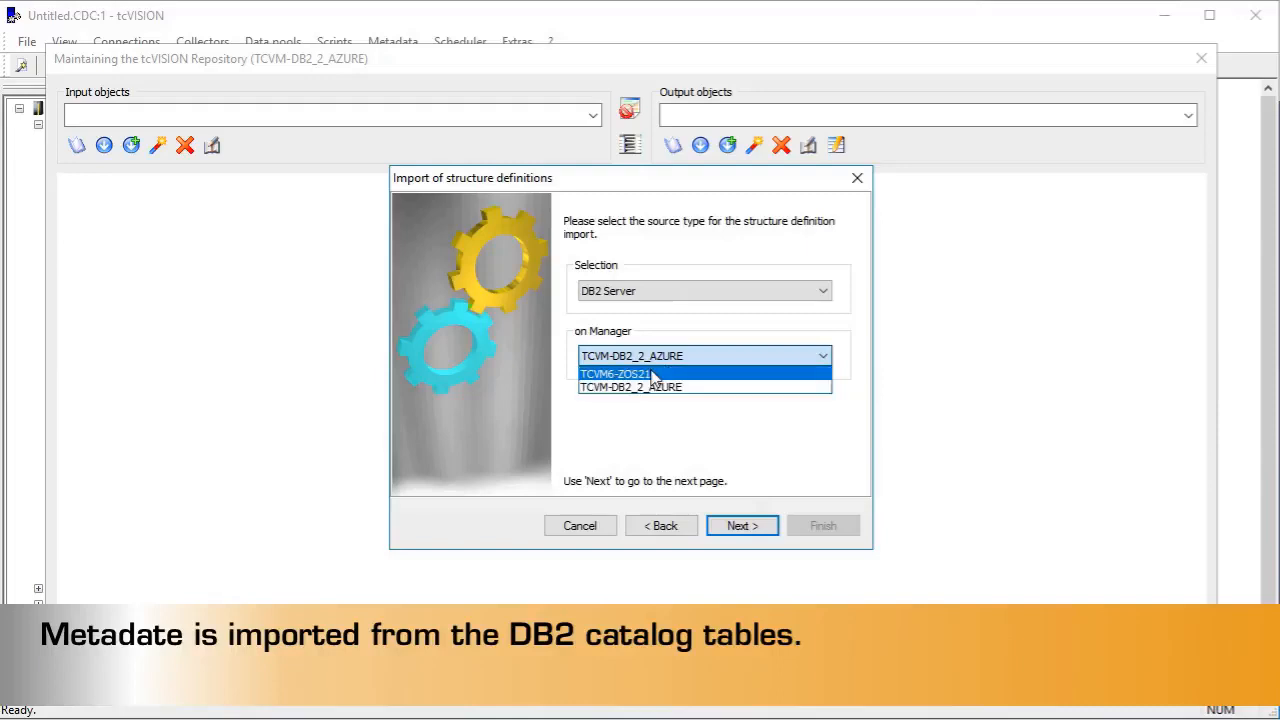
click(652, 376)
click(738, 527)
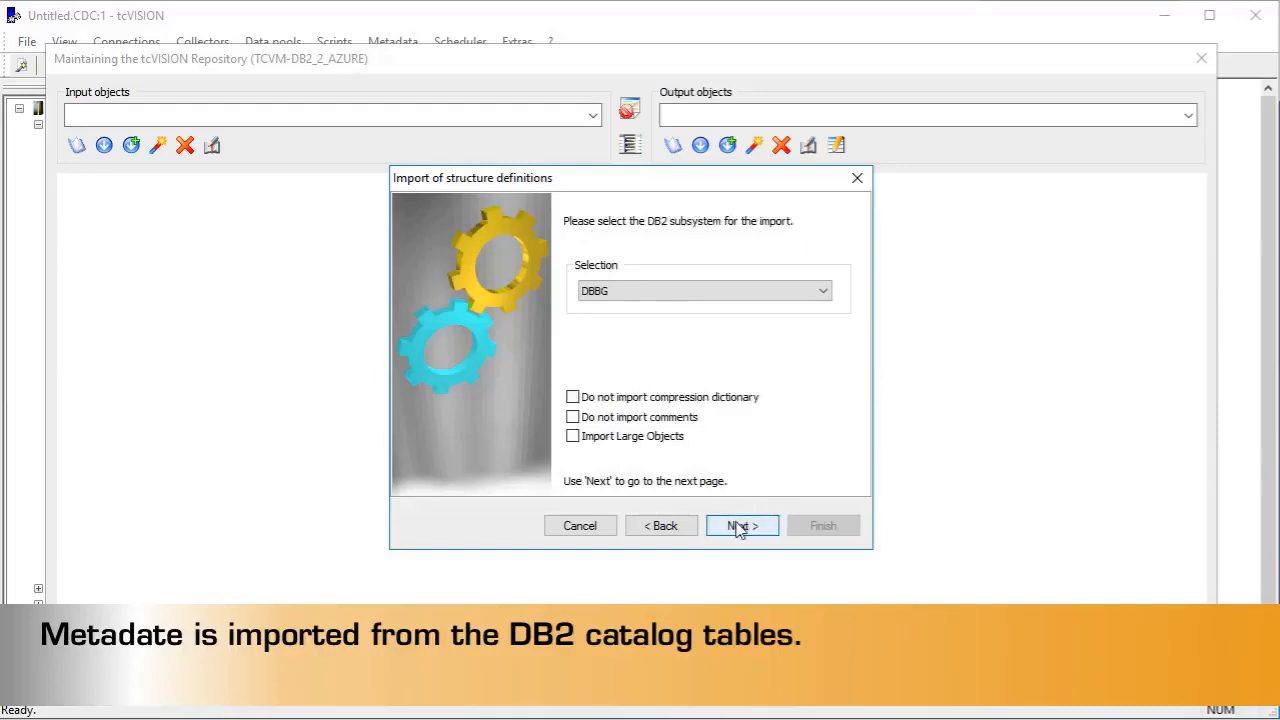
click(740, 527)
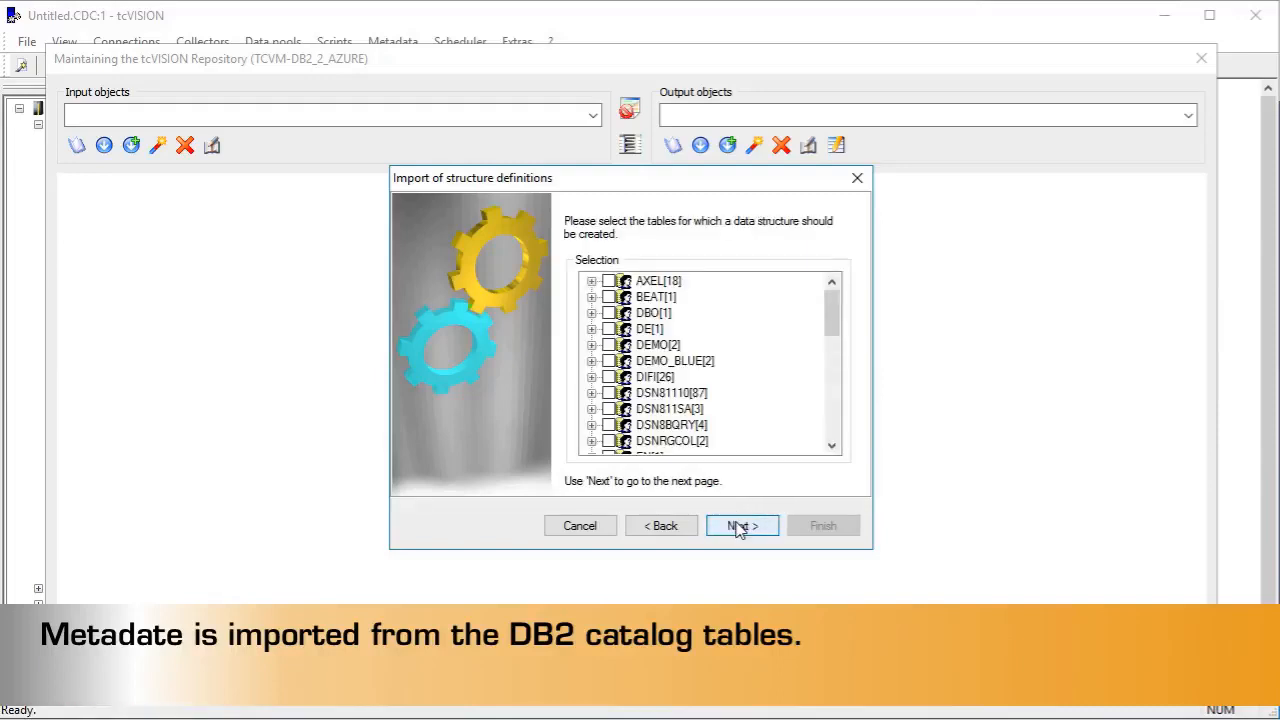
Choose the ARTICLE table under EN for the import and keep the default field name and CCSID settings.
click(831, 447)
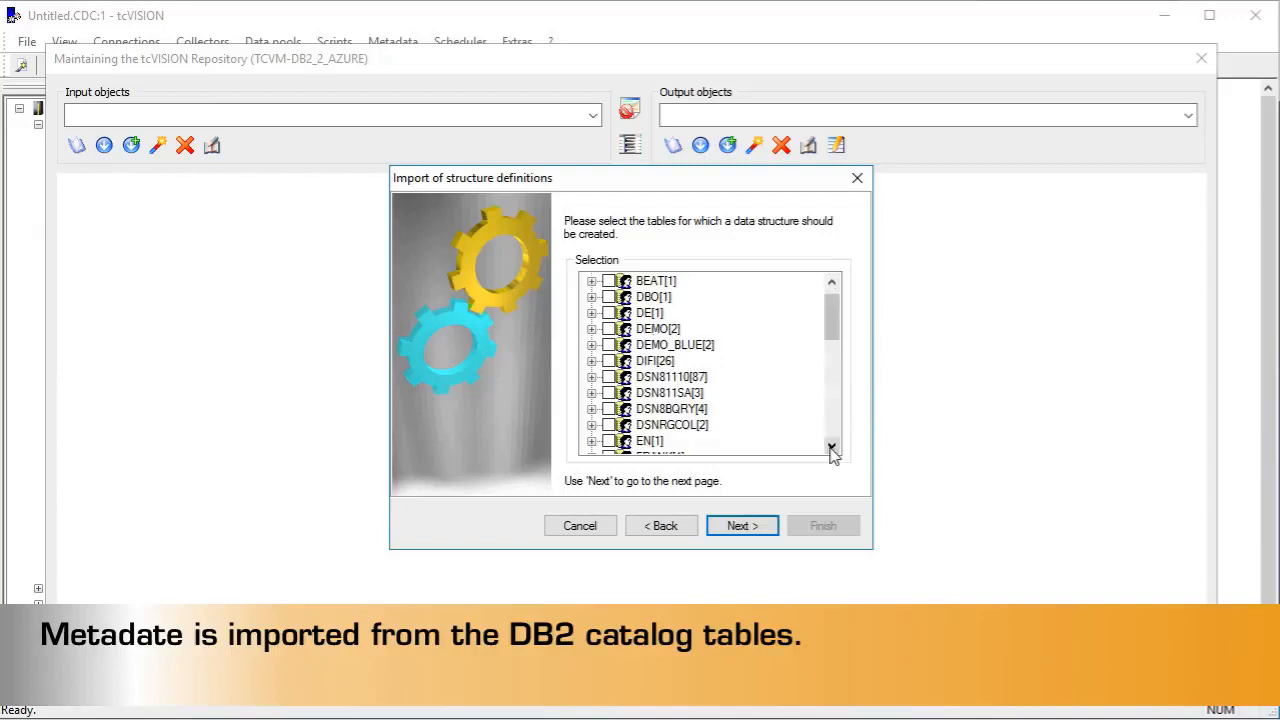
click(831, 447)
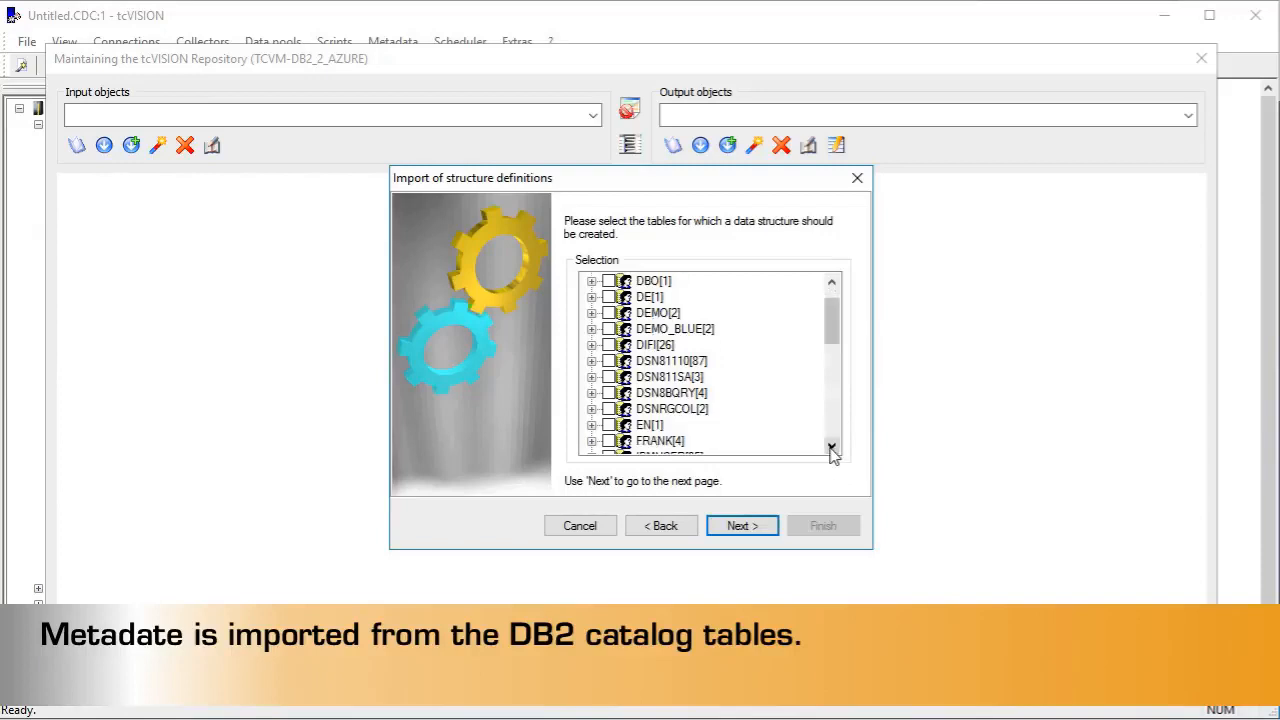
click(591, 425)
click(627, 441)
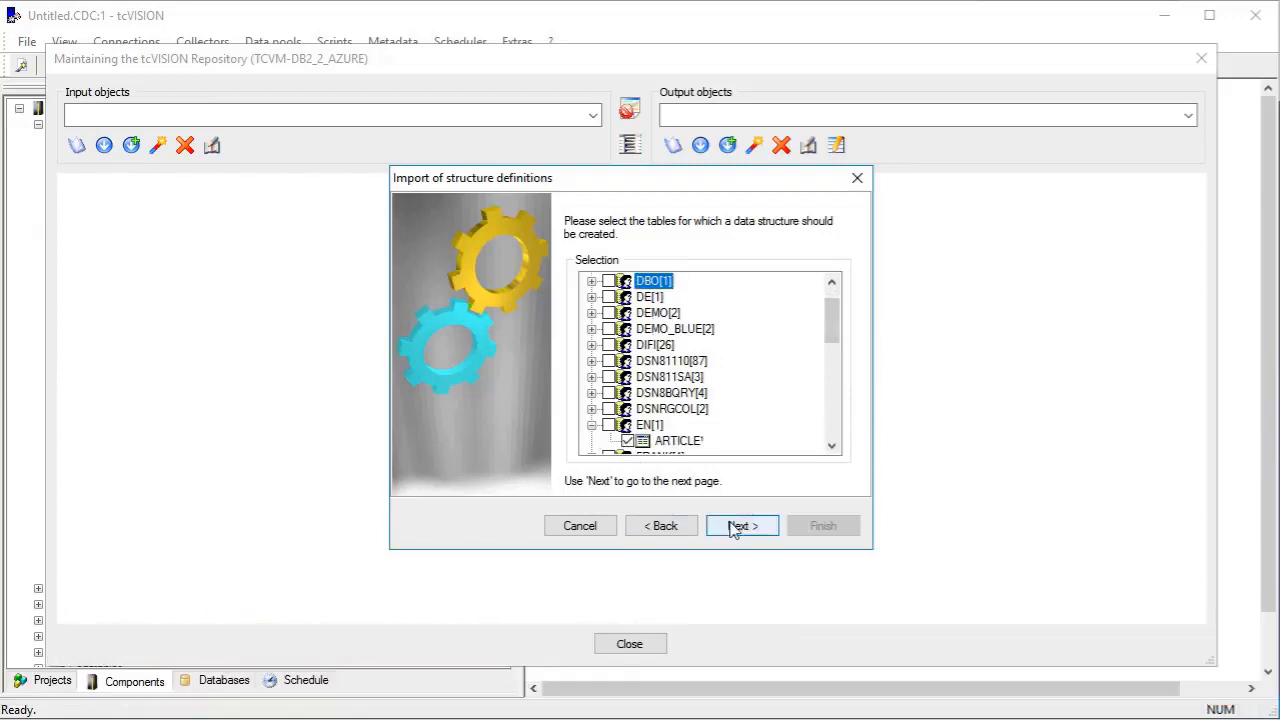
click(735, 528)
click(735, 528)
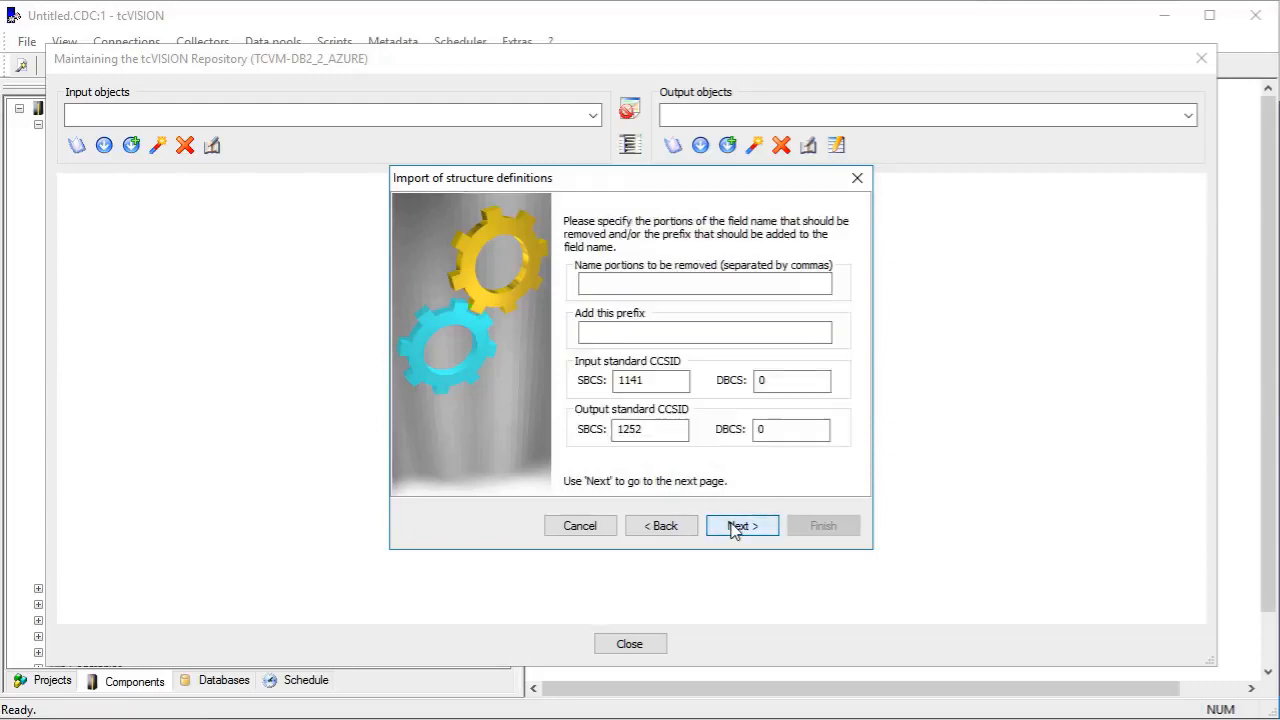
click(735, 528)
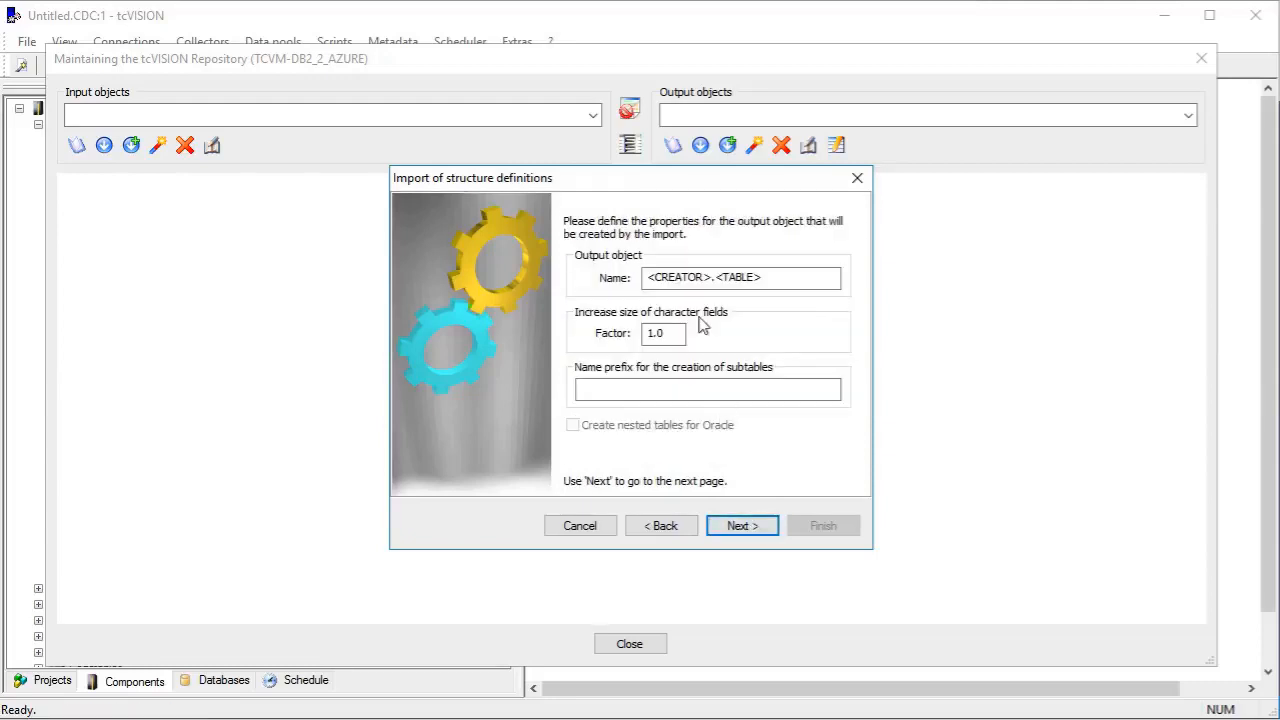
Name the output object bos.<TABLE> and complete the structure definition import.
drag(712, 282, 640, 279)
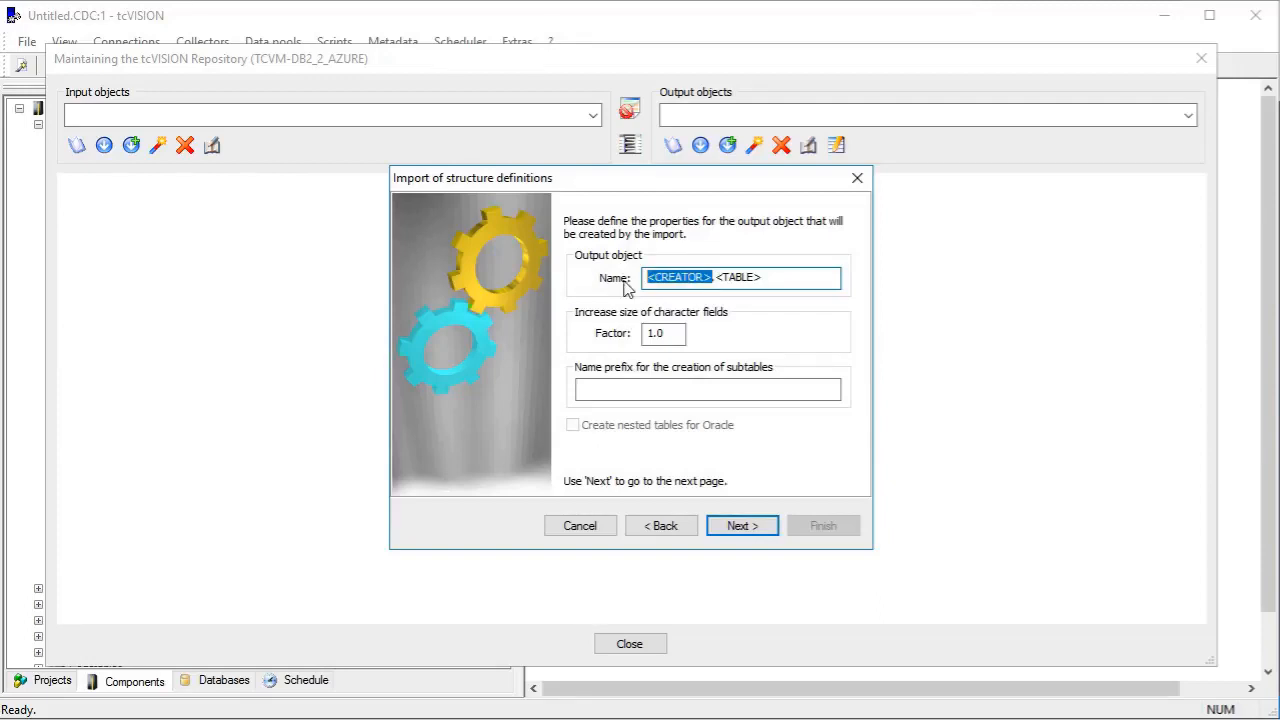
text(bos)
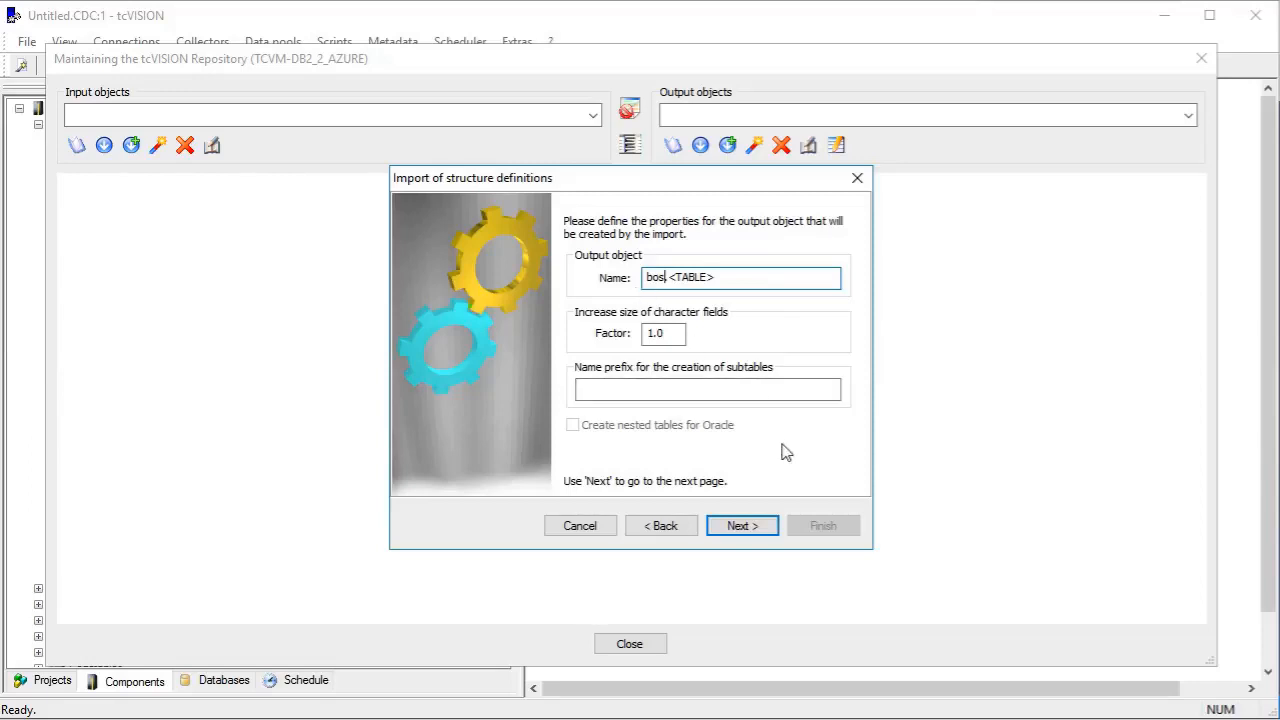
click(756, 524)
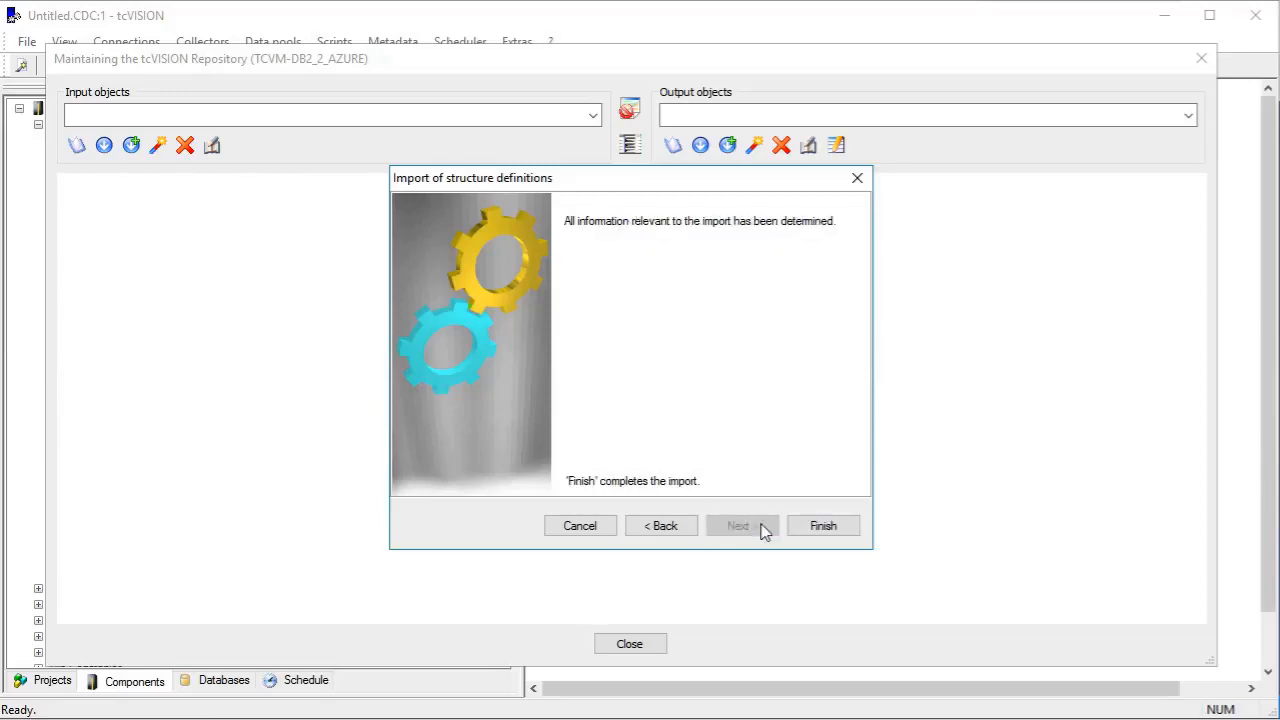
click(823, 528)
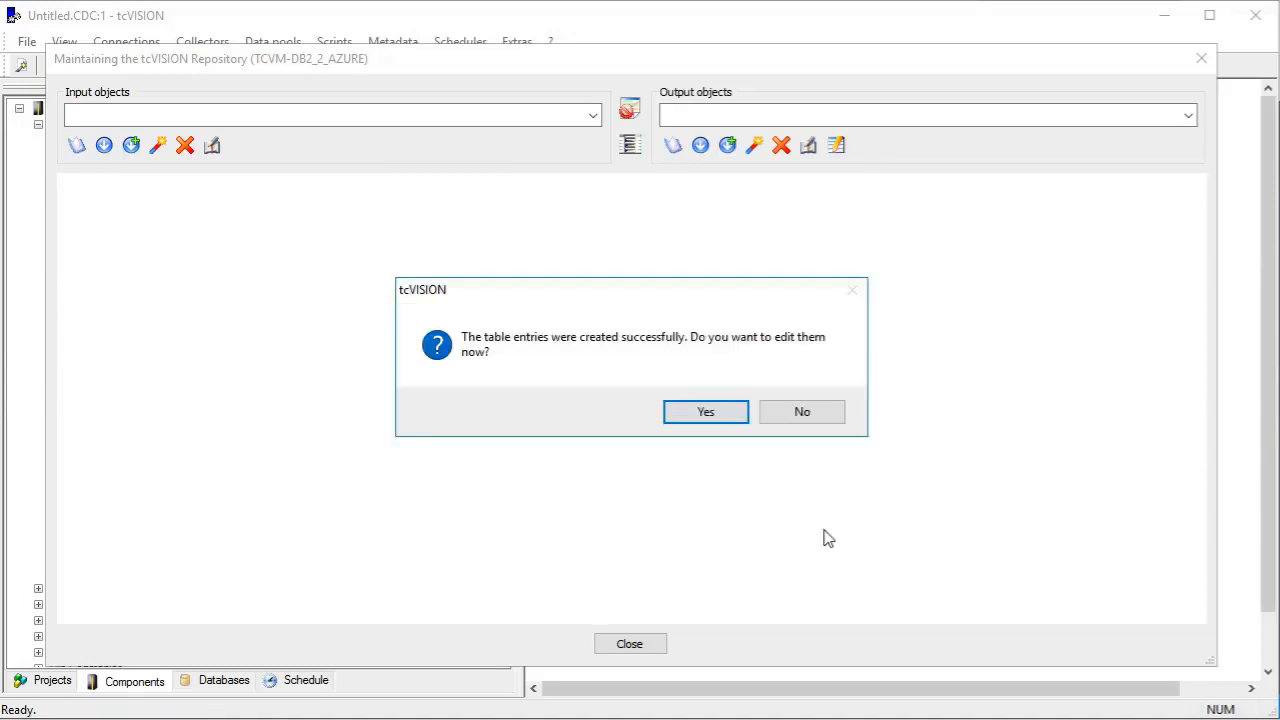
Open the imported ARTICLE mapping for editing and run the statements that create the bos.ARTICLE target table in Azure.
click(703, 412)
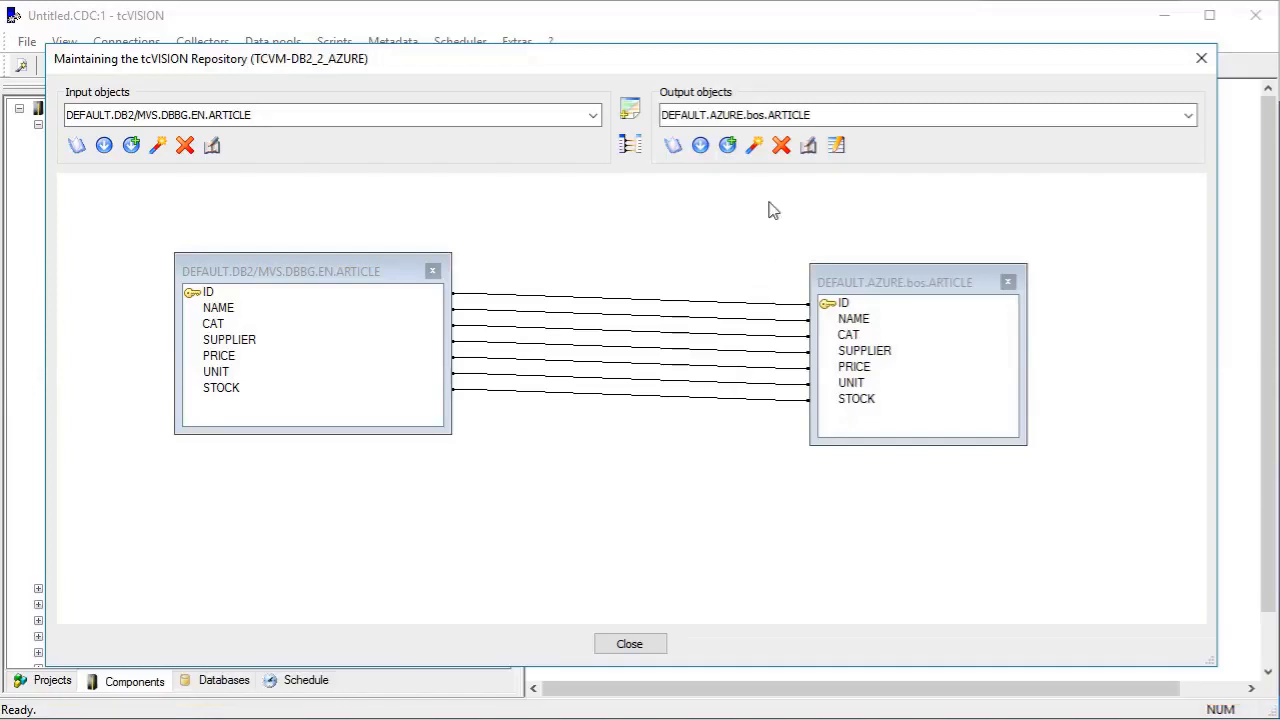
click(810, 150)
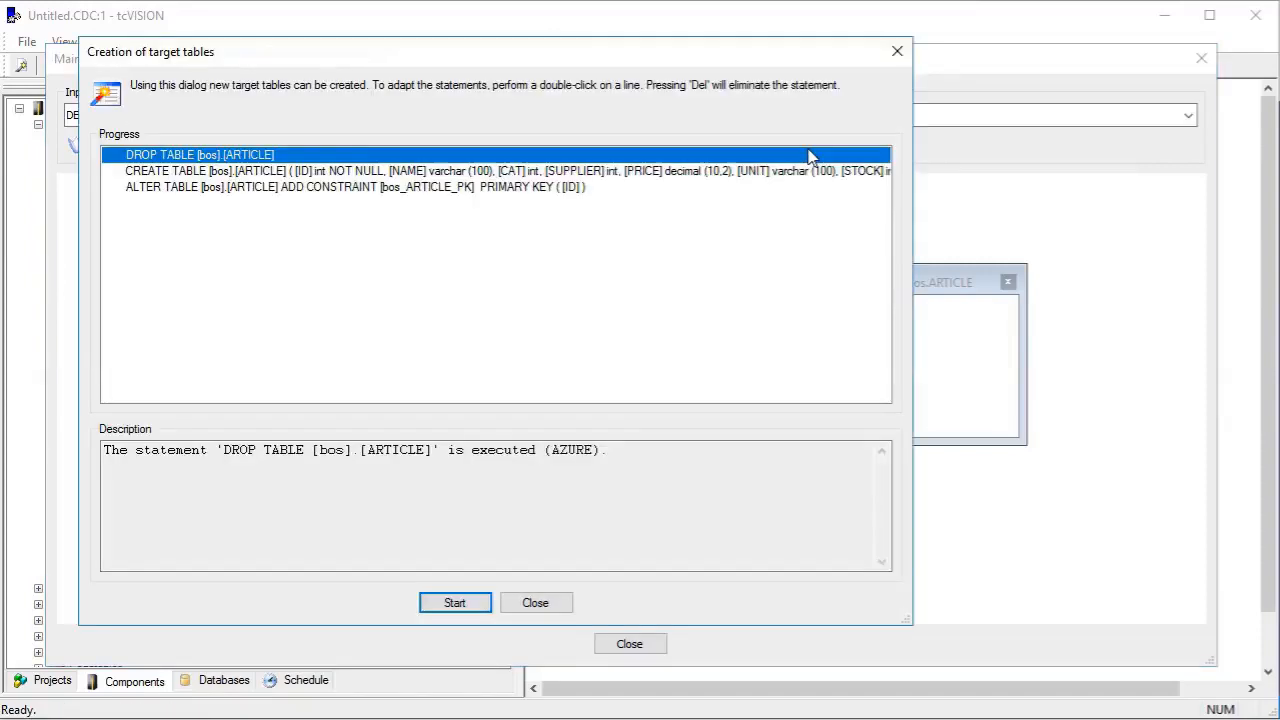
click(462, 603)
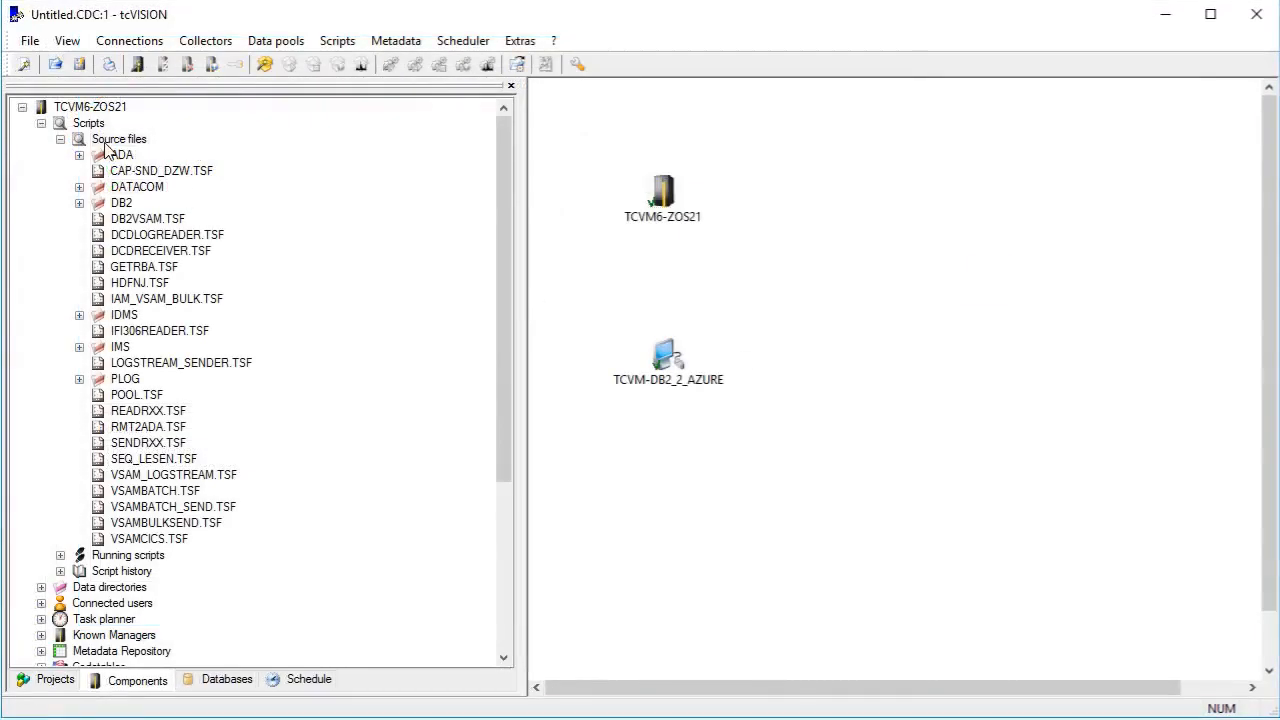
Create a data script named 2AZURE.INITIAL-SEND in the root directory of the TCVM6-ZOS21 source files.
click(118, 141)
right_click(122, 143)
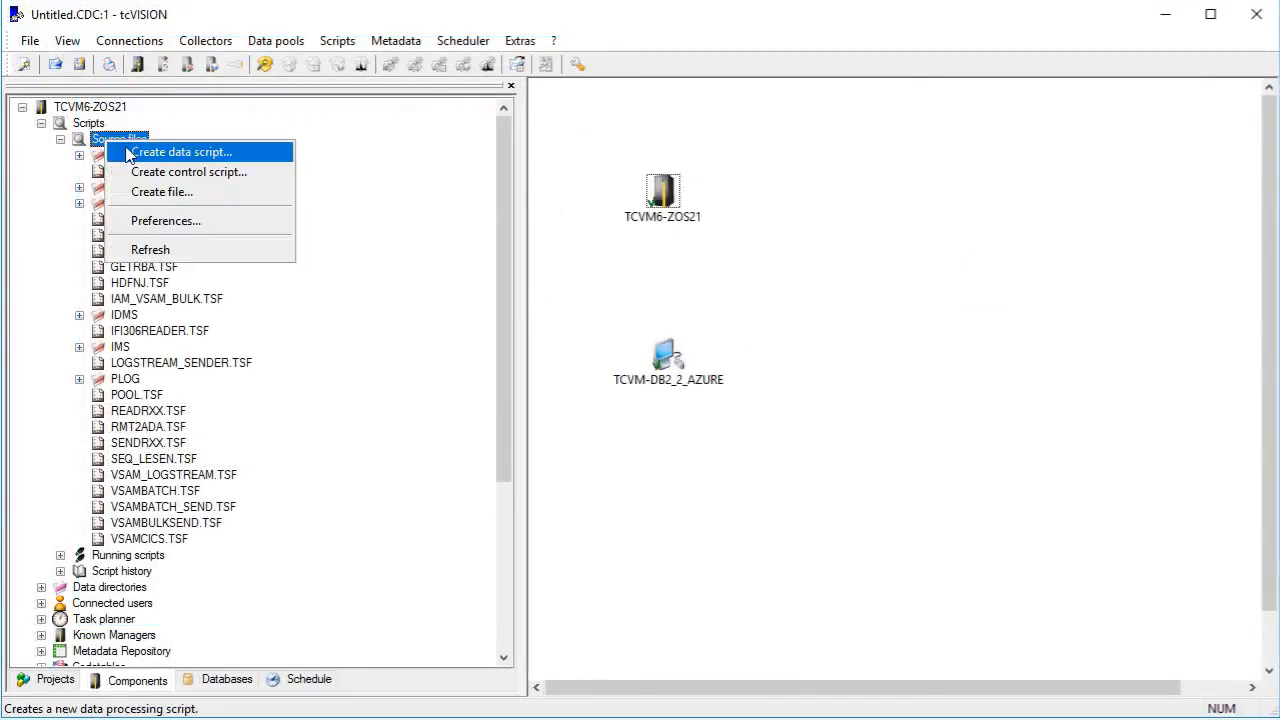
click(127, 155)
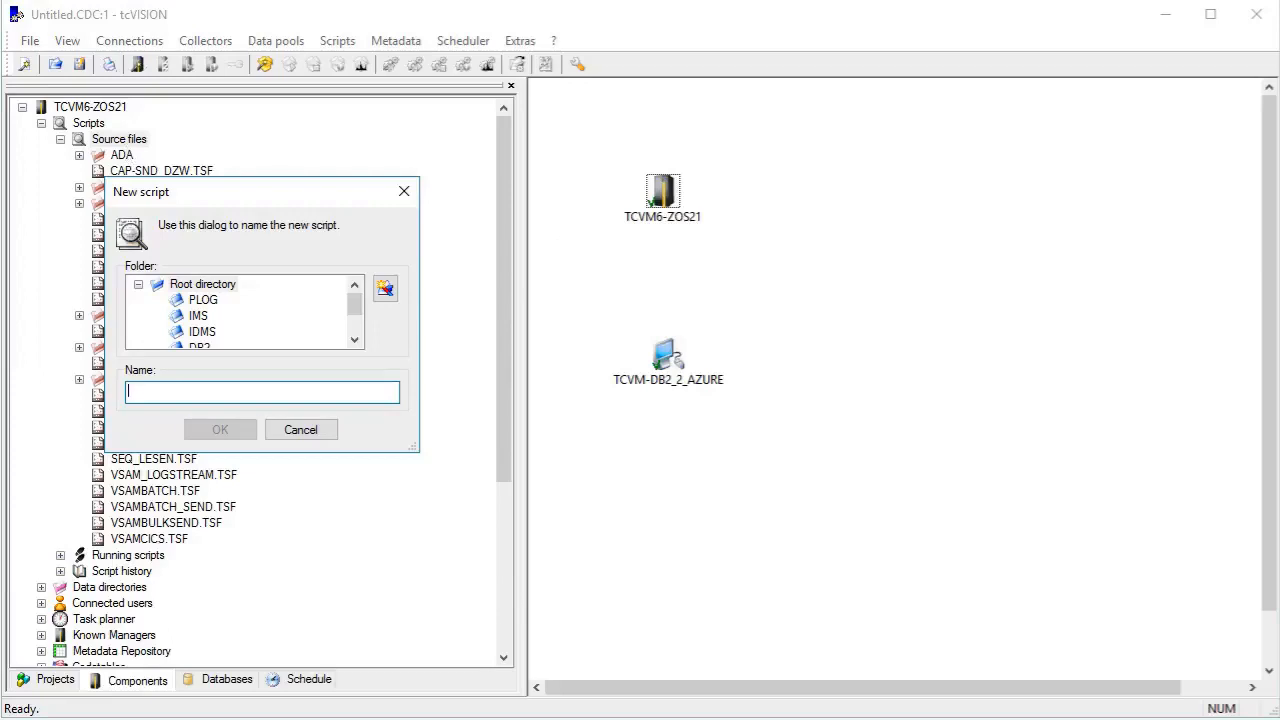
text(2AZURE.)
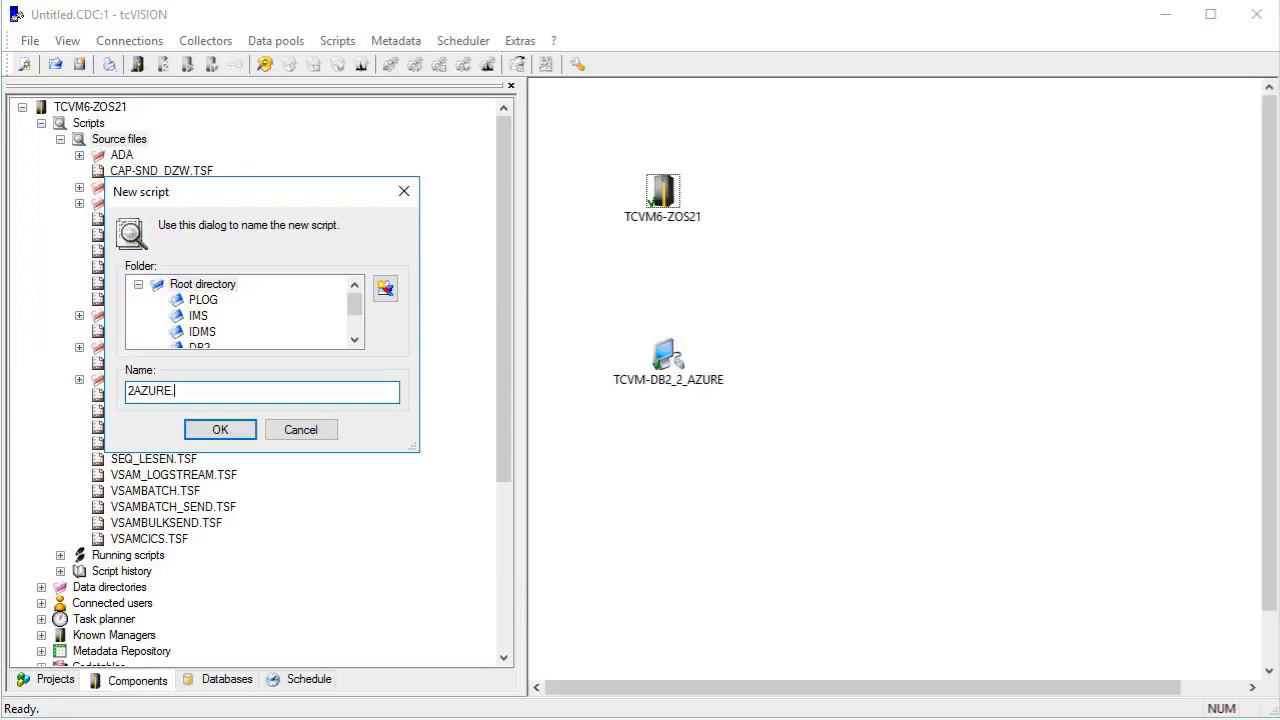
text(INITIAL-SEND)
key(Return)
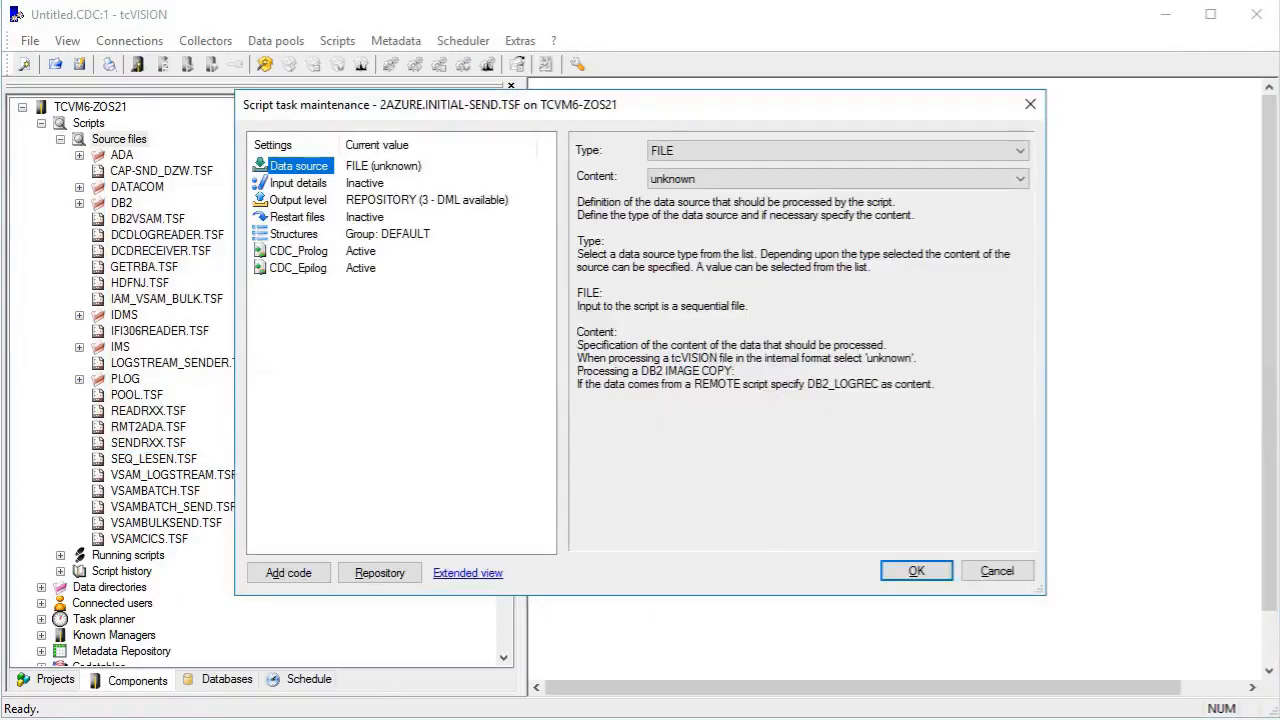
Set the script's data source type to BULK_TRANSFER and its input type to DB2.
click(815, 150)
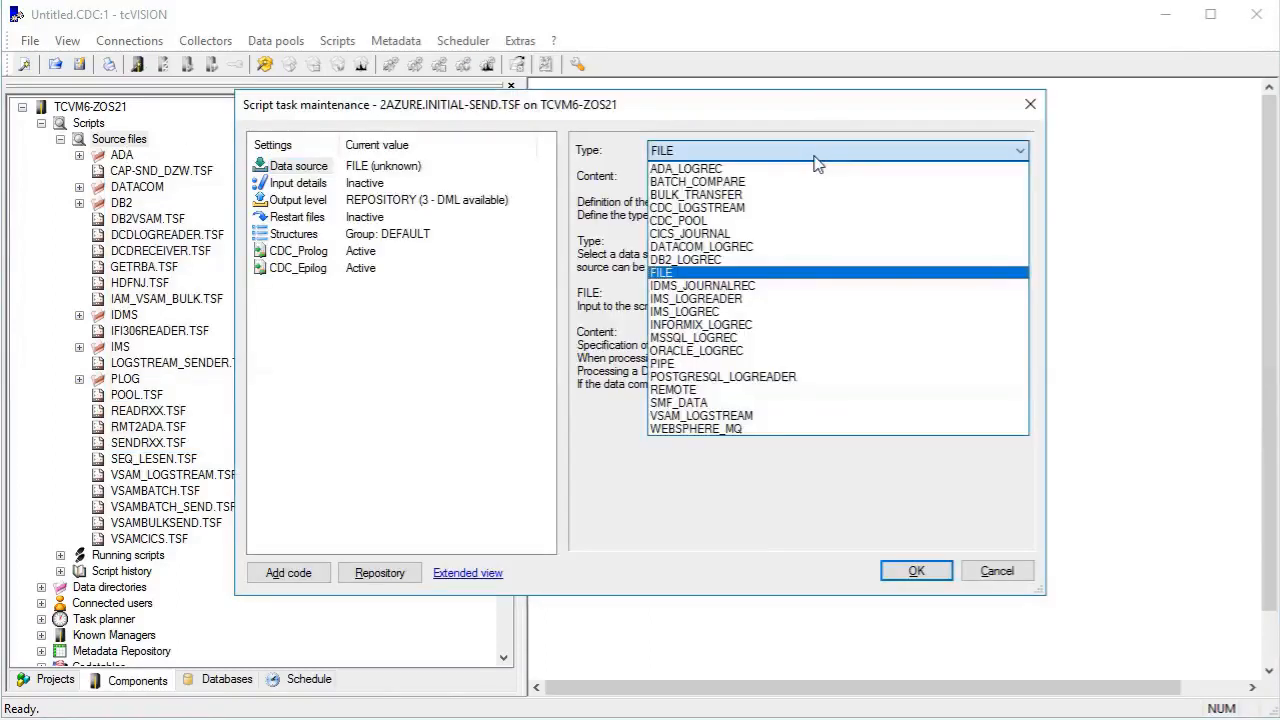
click(757, 194)
click(300, 183)
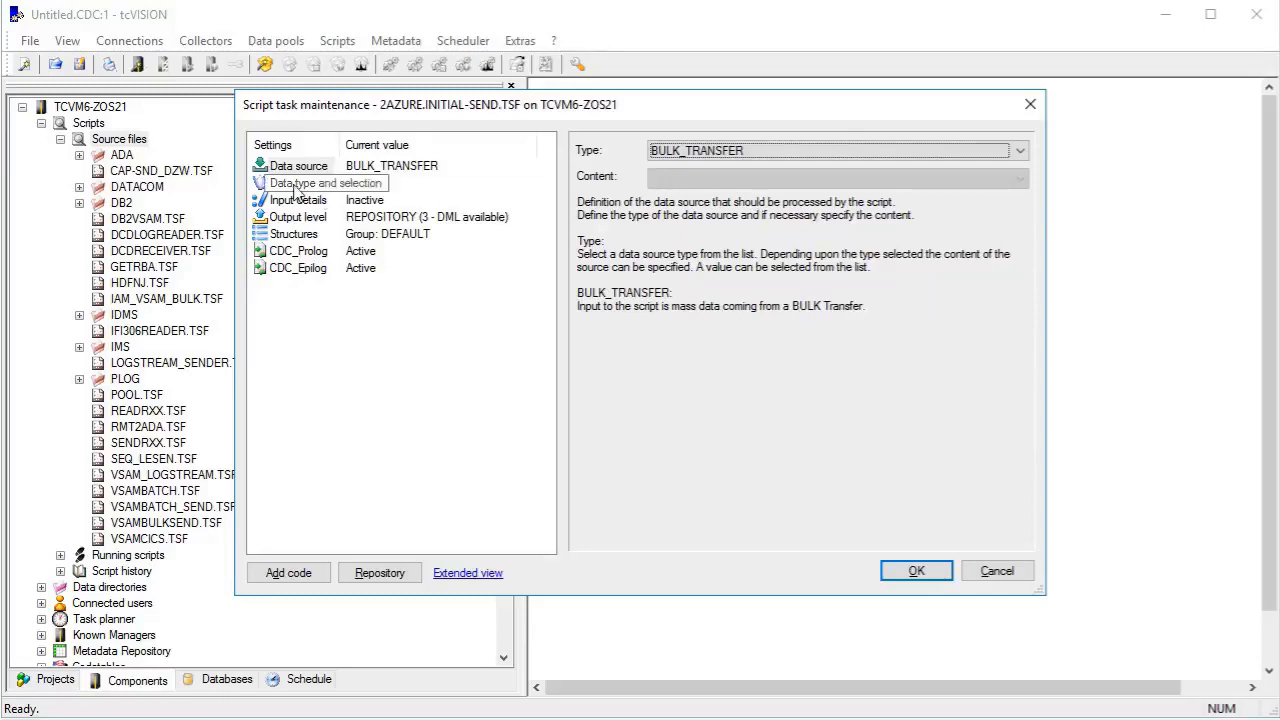
click(783, 155)
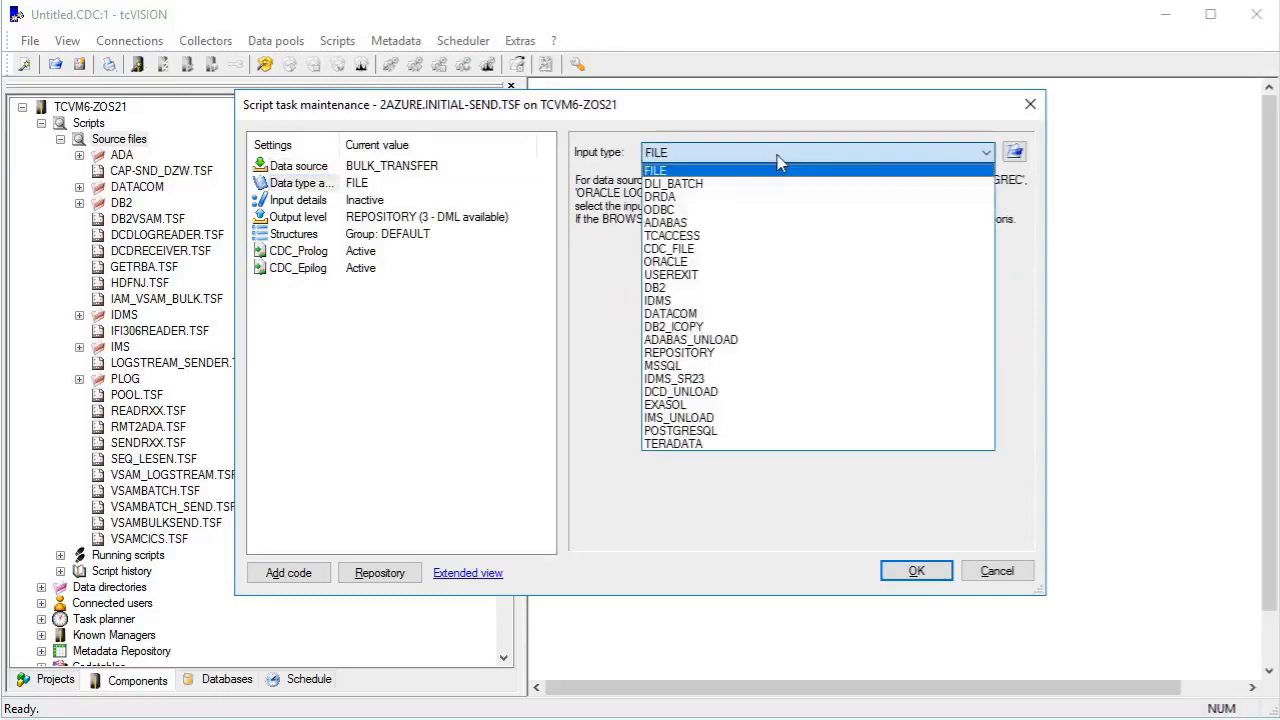
click(716, 288)
Define the additional query parameters for database DBBG with * as the selection.
click(1014, 151)
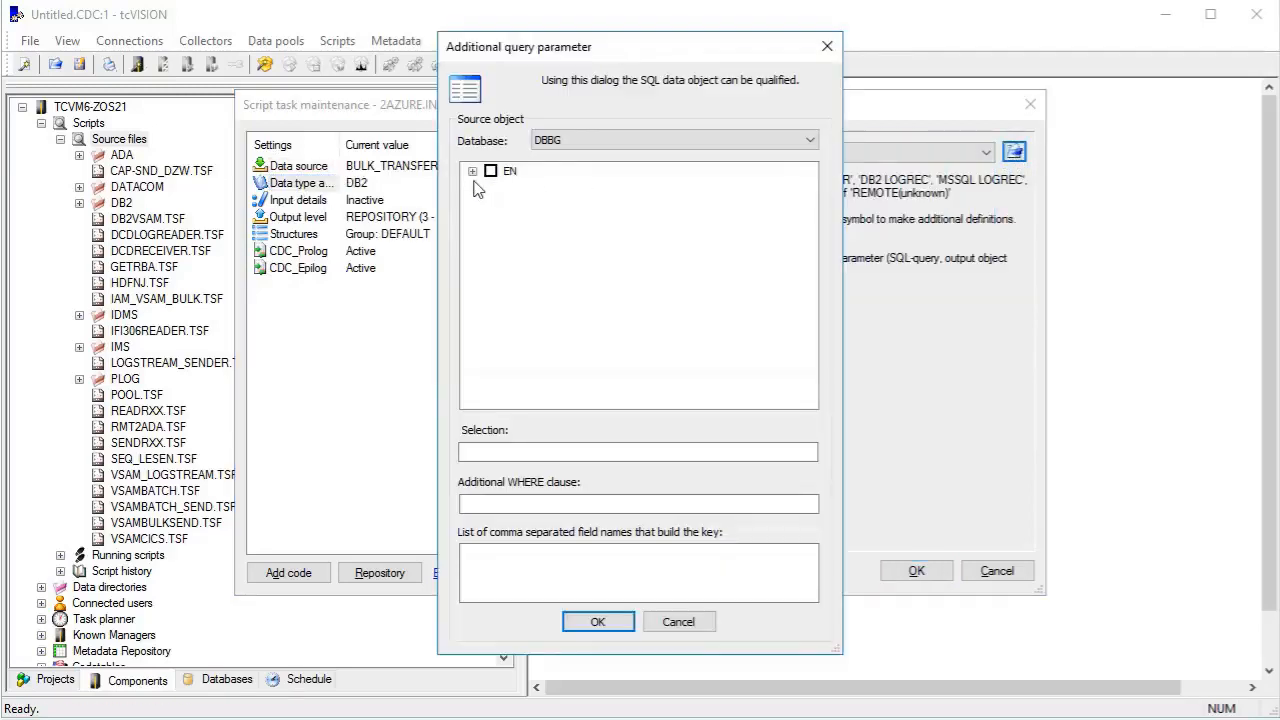
click(551, 151)
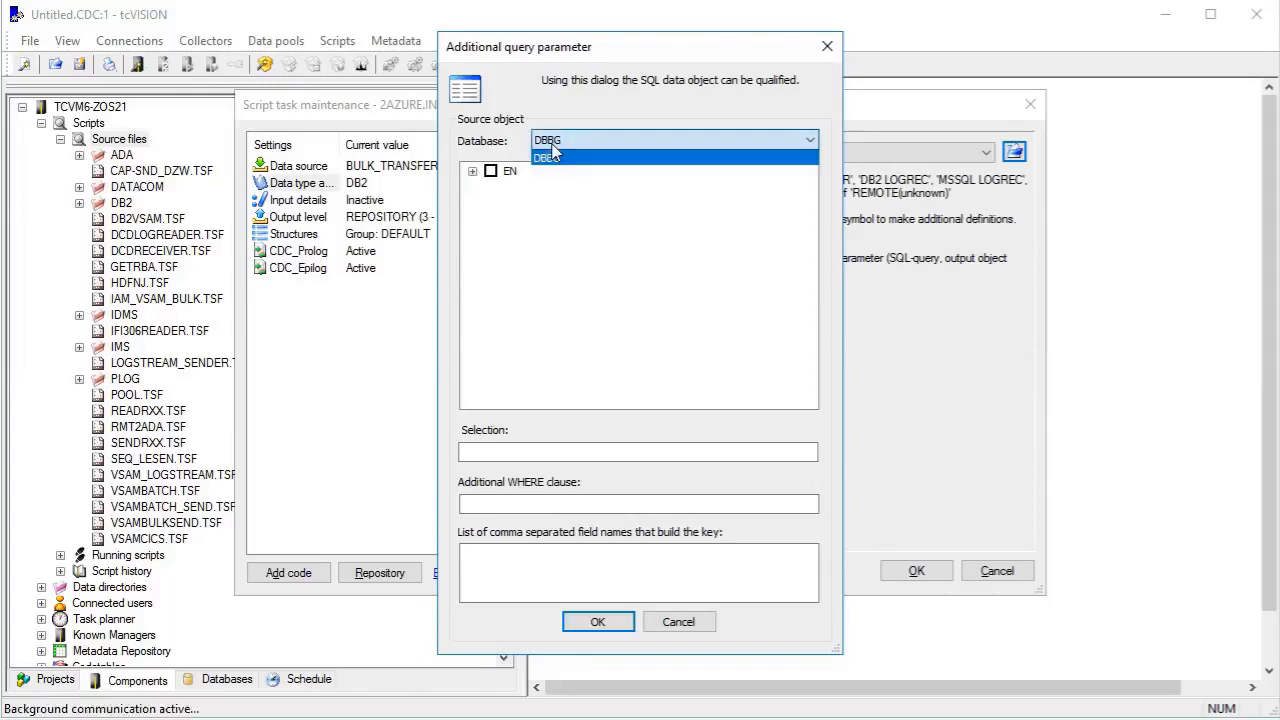
click(615, 148)
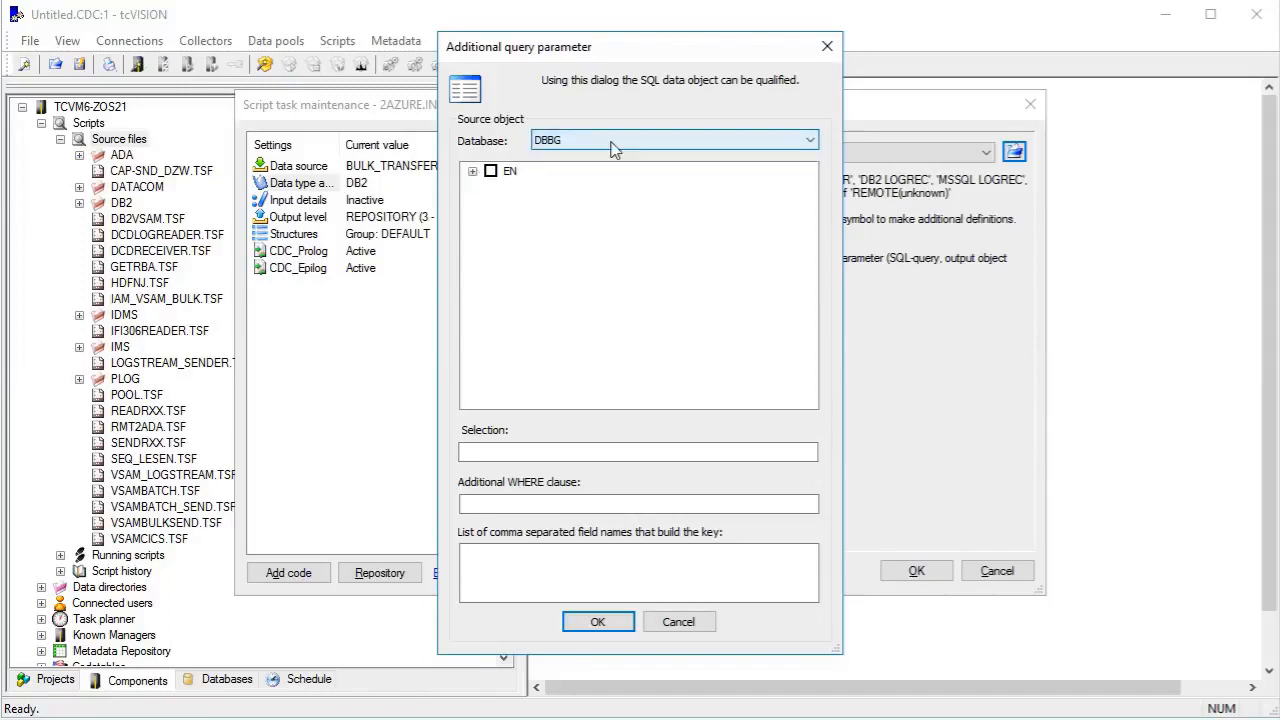
click(472, 171)
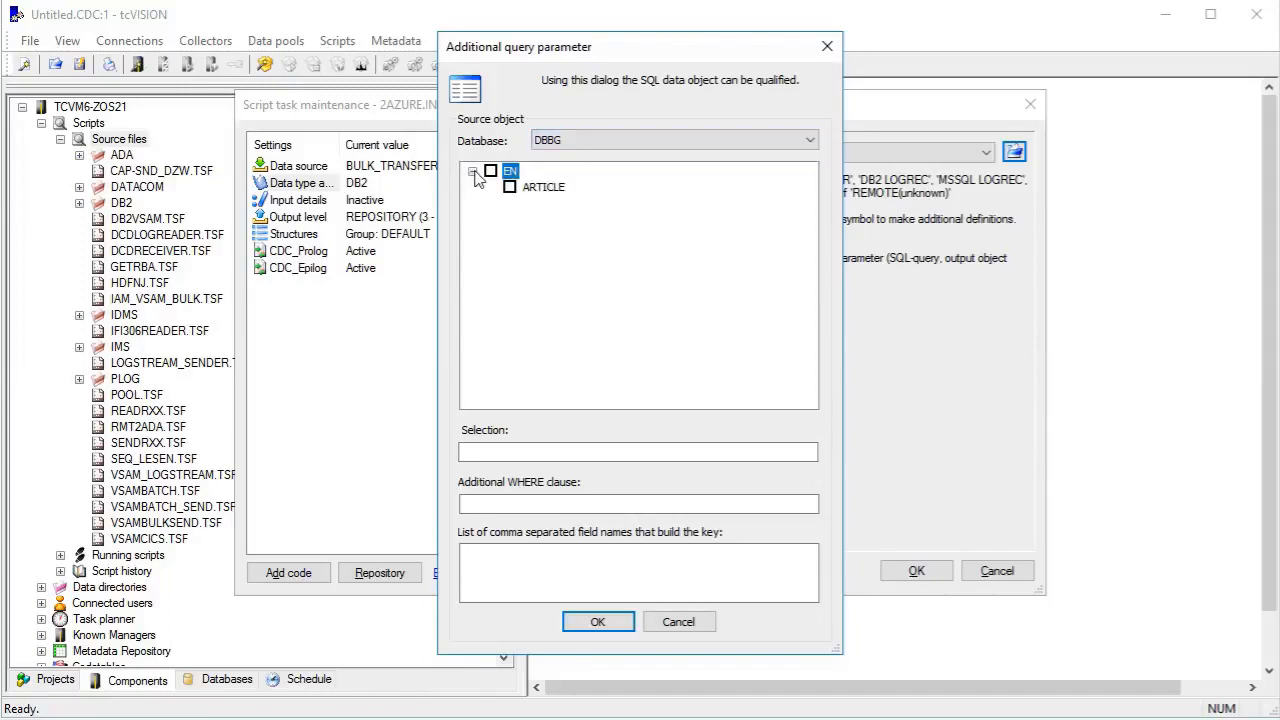
click(525, 453)
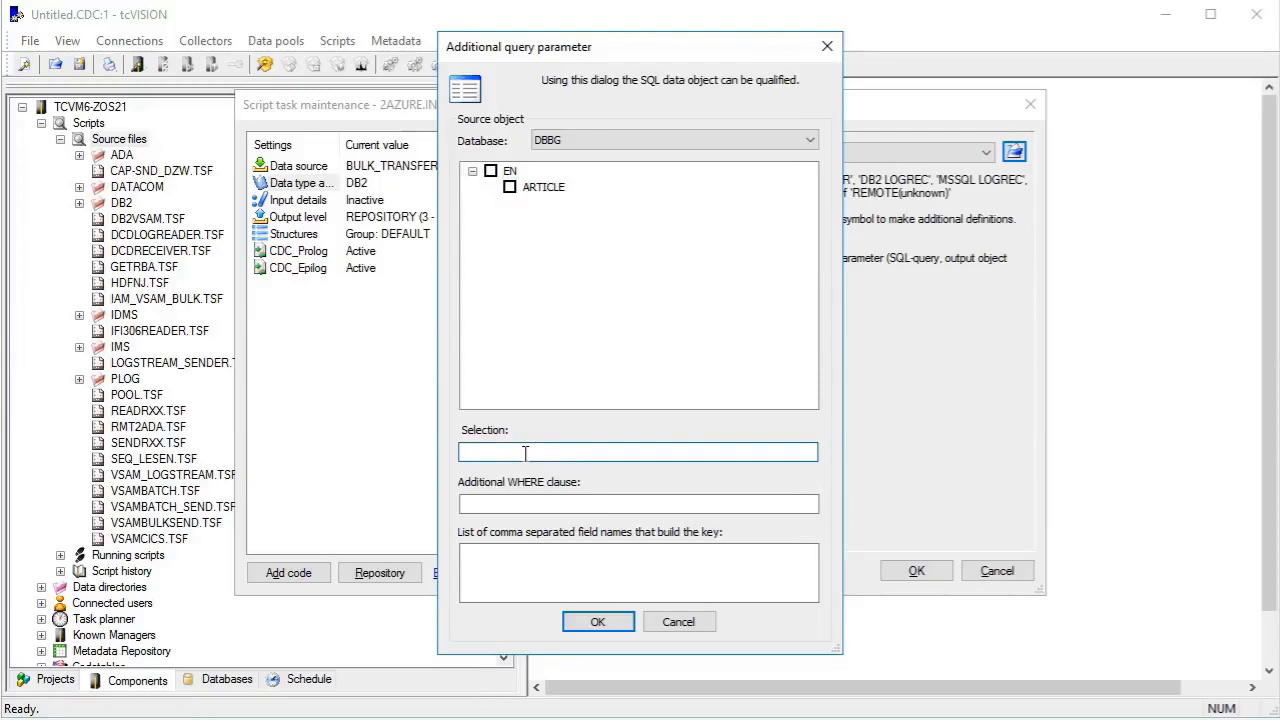
click(608, 622)
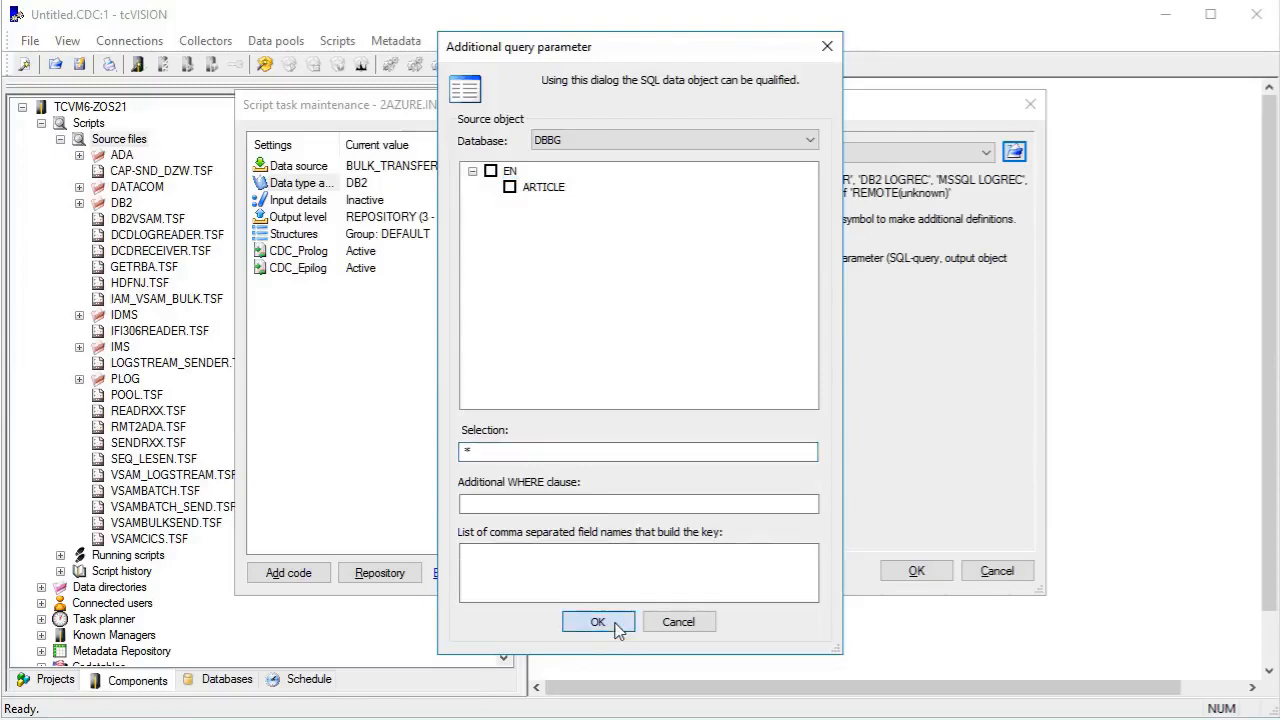
Define the script's input details as a local DB2 connection to database DBBG.
click(298, 200)
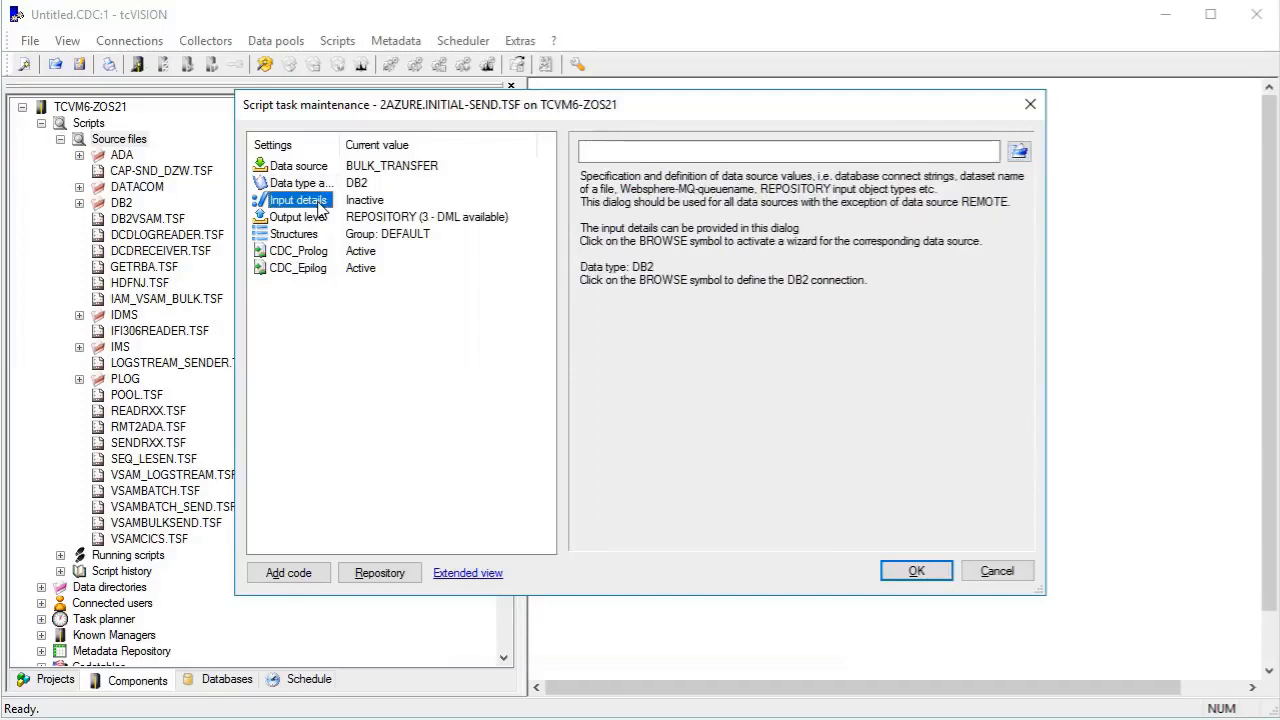
click(1019, 151)
click(800, 305)
click(725, 334)
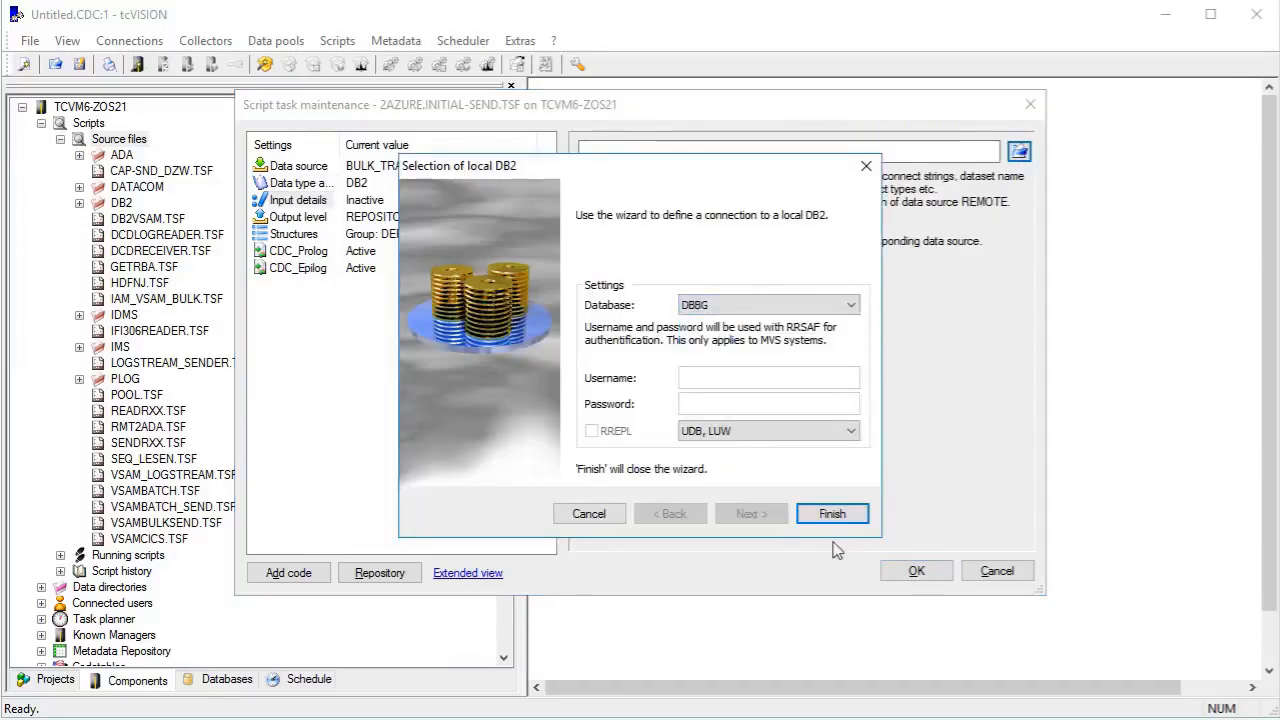
click(832, 513)
Set the send script's output level to 0 - Log record is in internal format, with REMOTE as the type of processing.
click(307, 217)
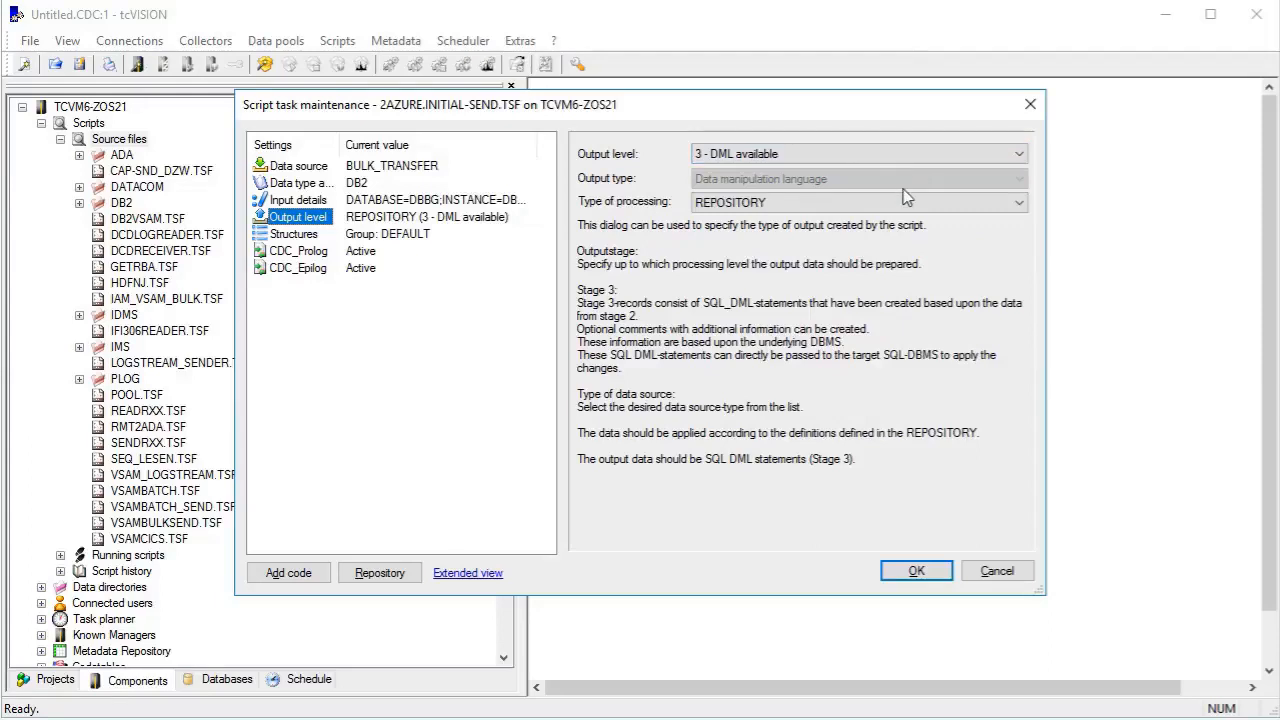
click(898, 156)
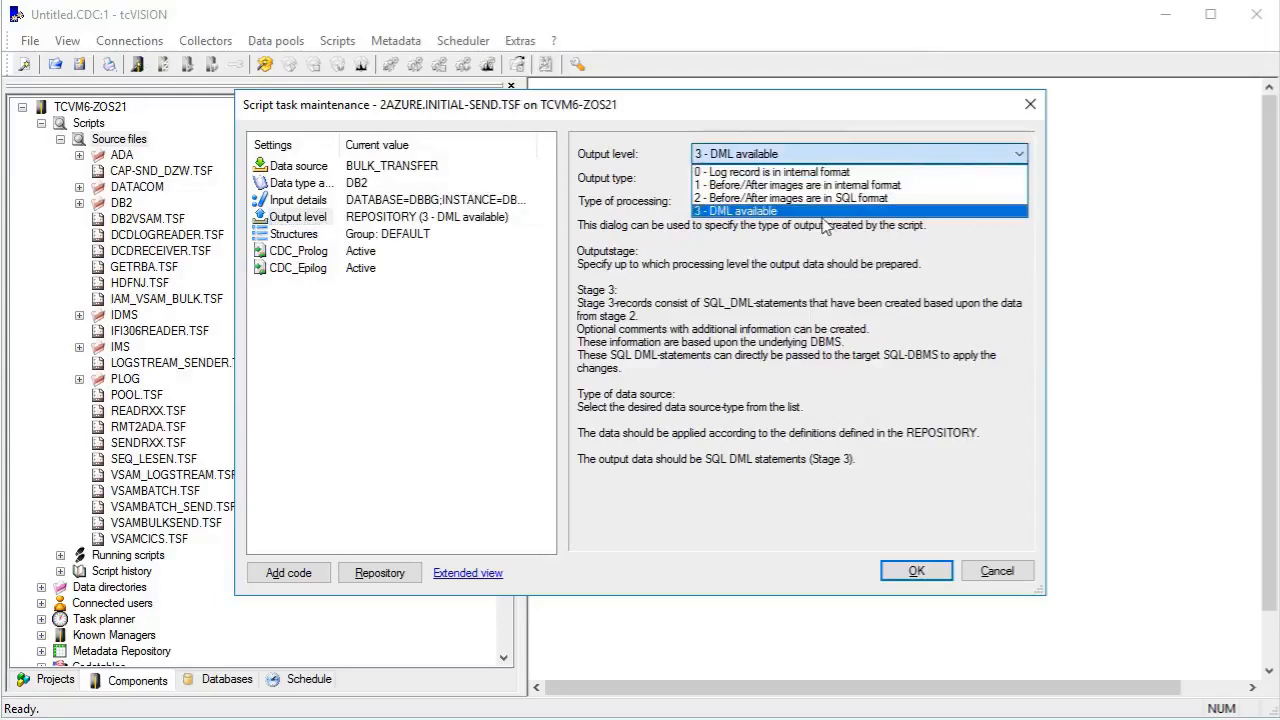
click(818, 174)
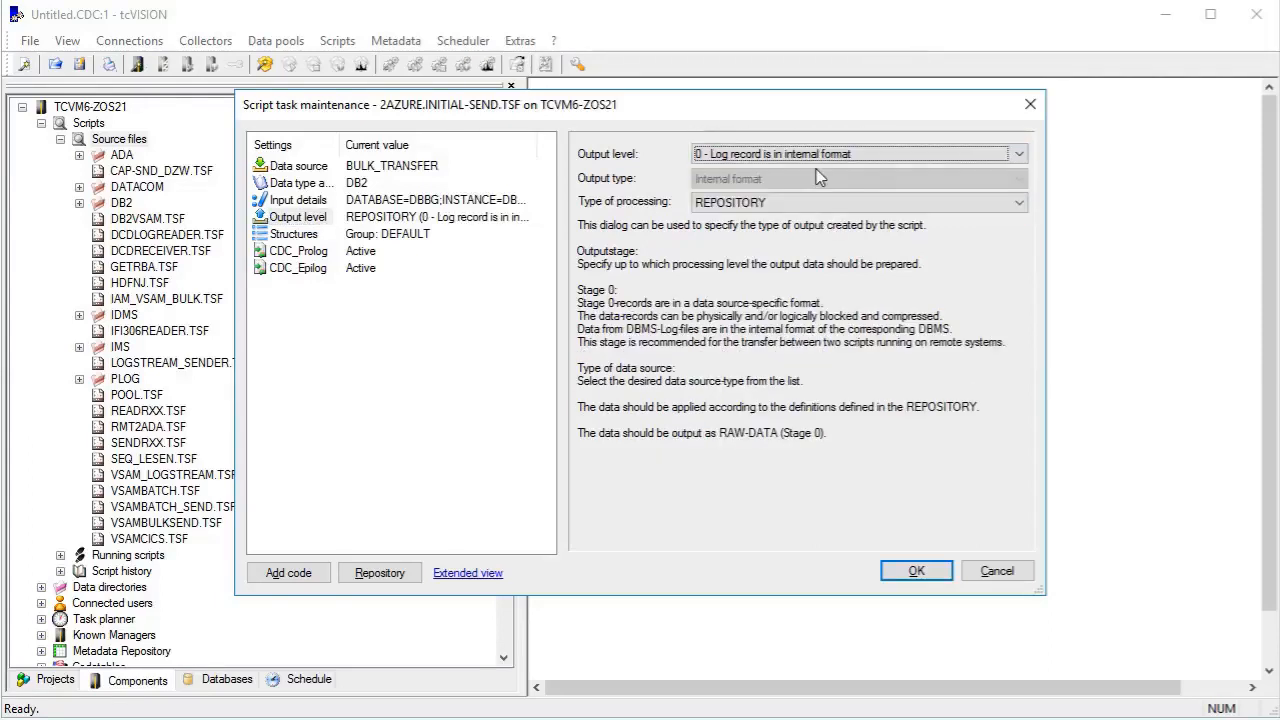
click(794, 206)
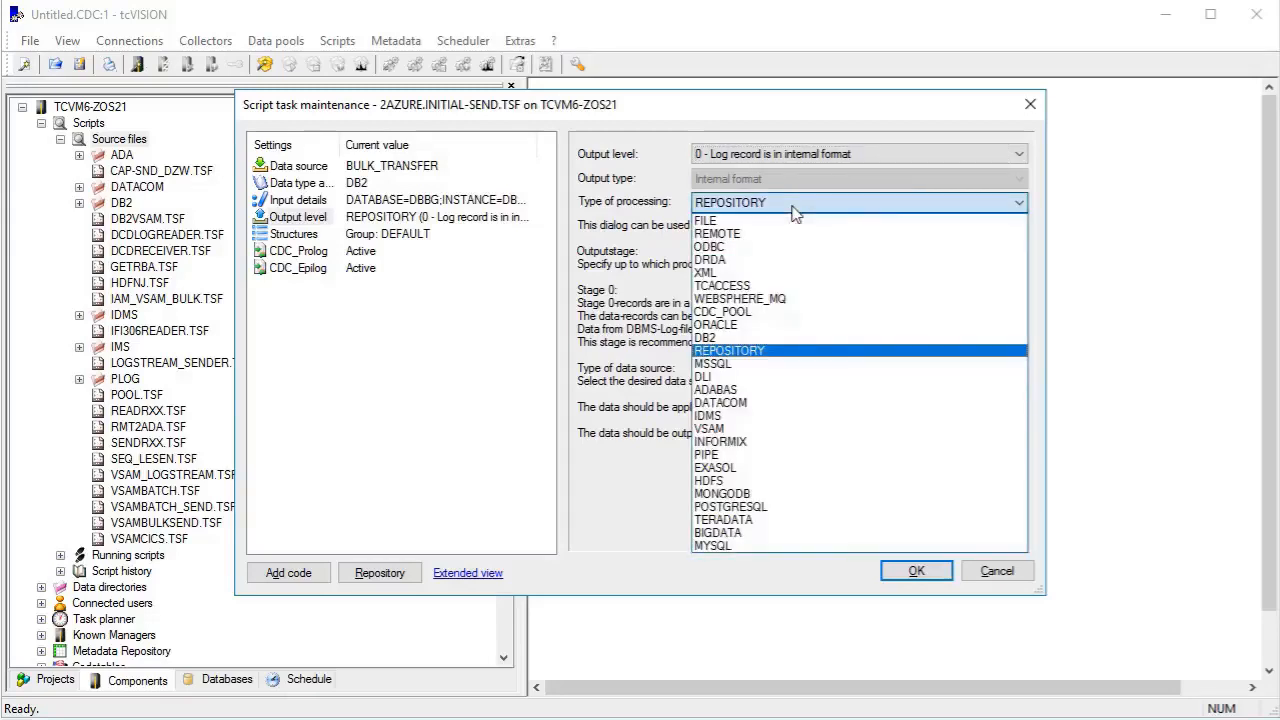
click(772, 233)
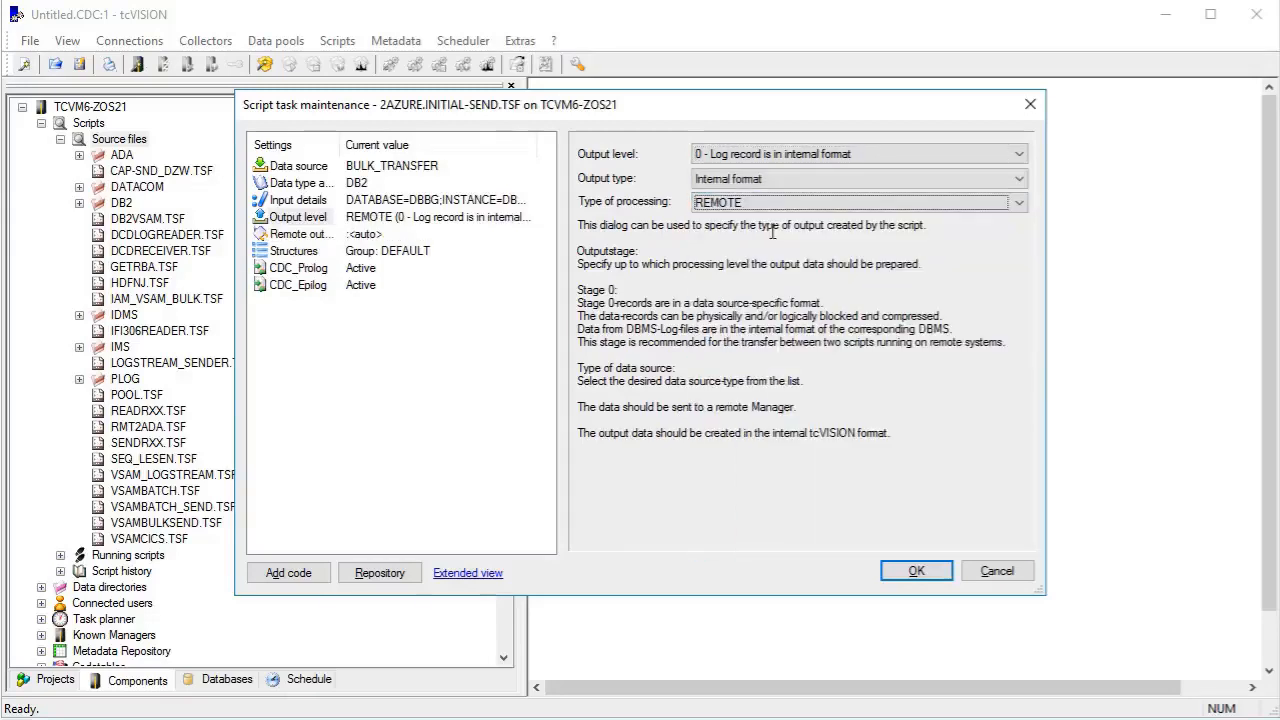
Direct the remote output to manager TCVM-DB2_2_AZURE, with 2azure.initial-receive as the remote script.
click(300, 234)
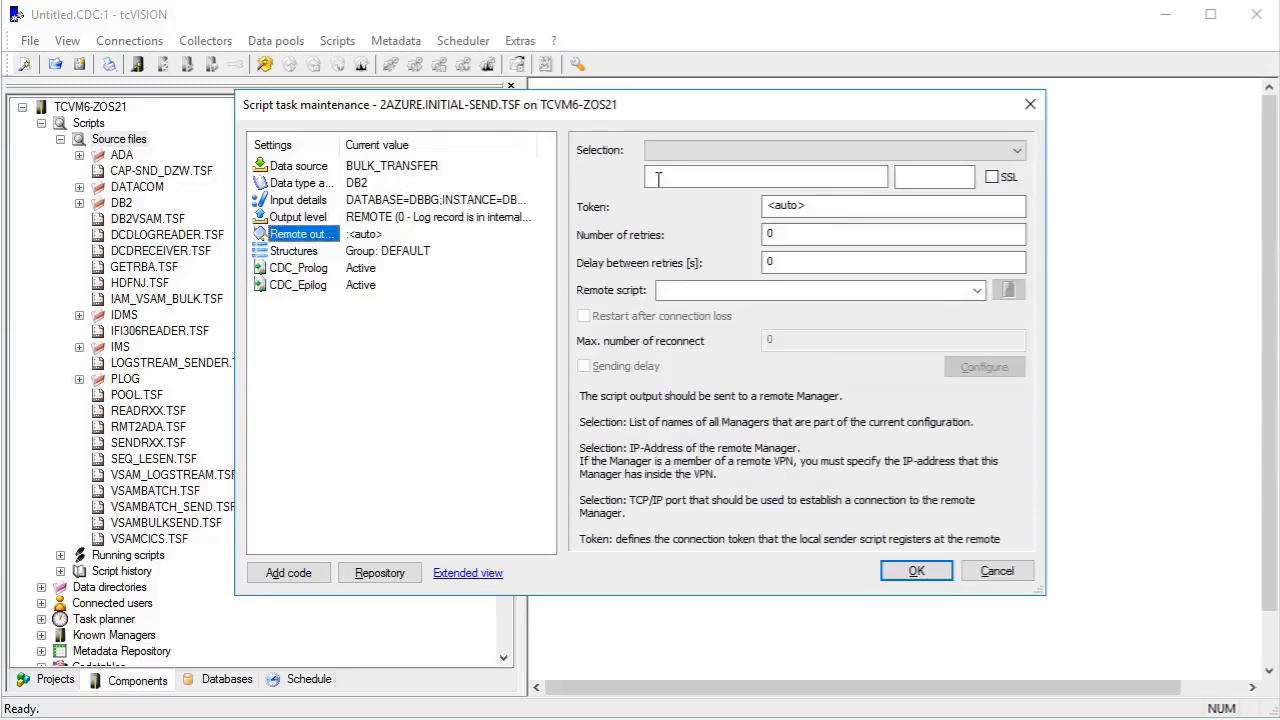
click(815, 150)
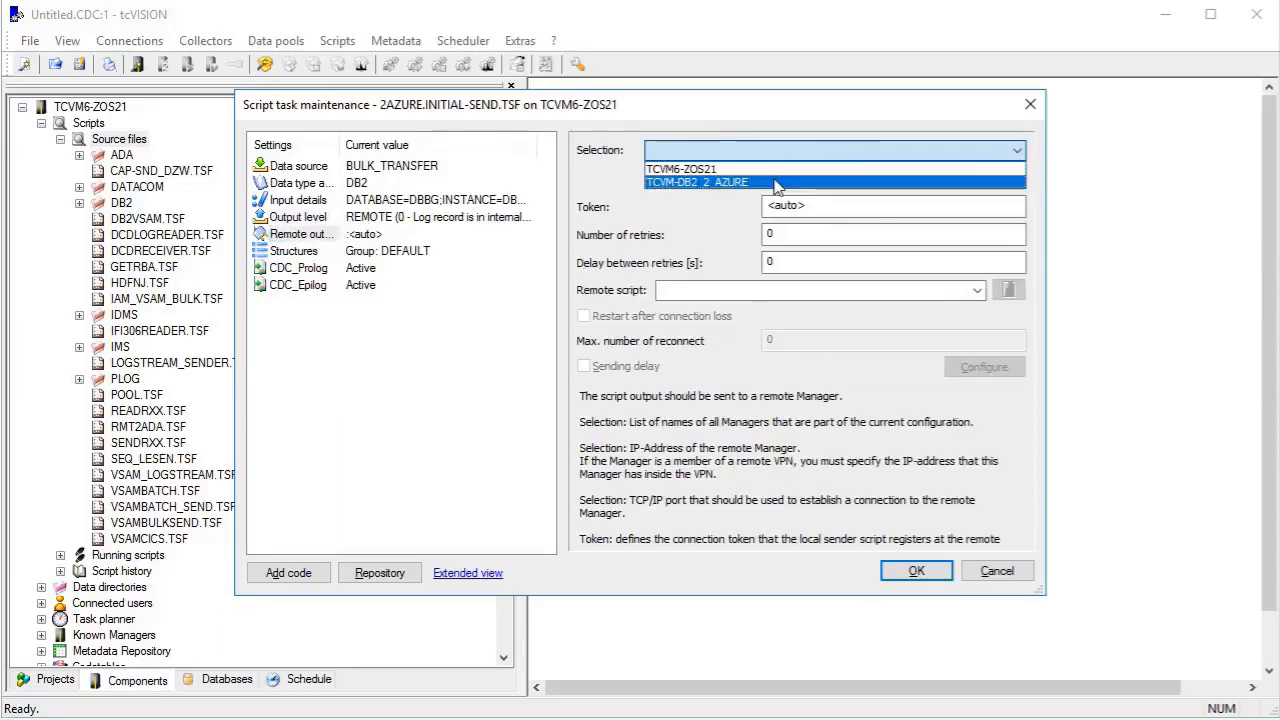
click(776, 178)
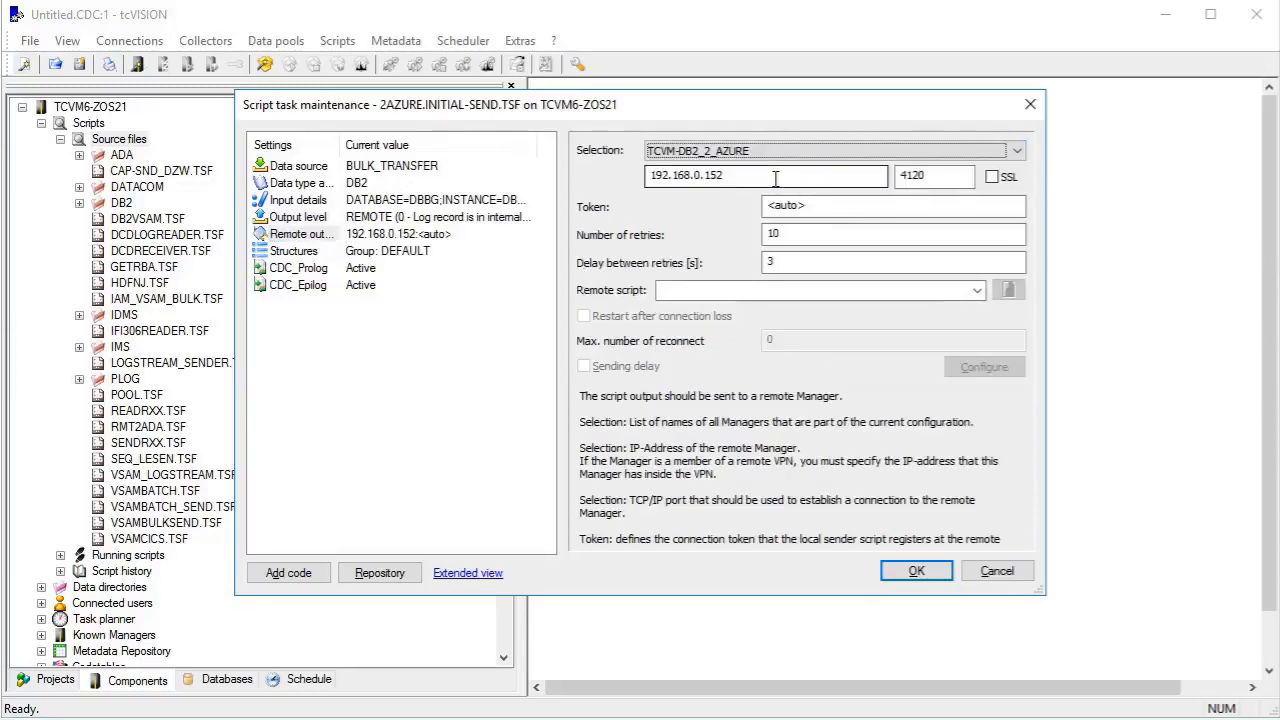
click(792, 289)
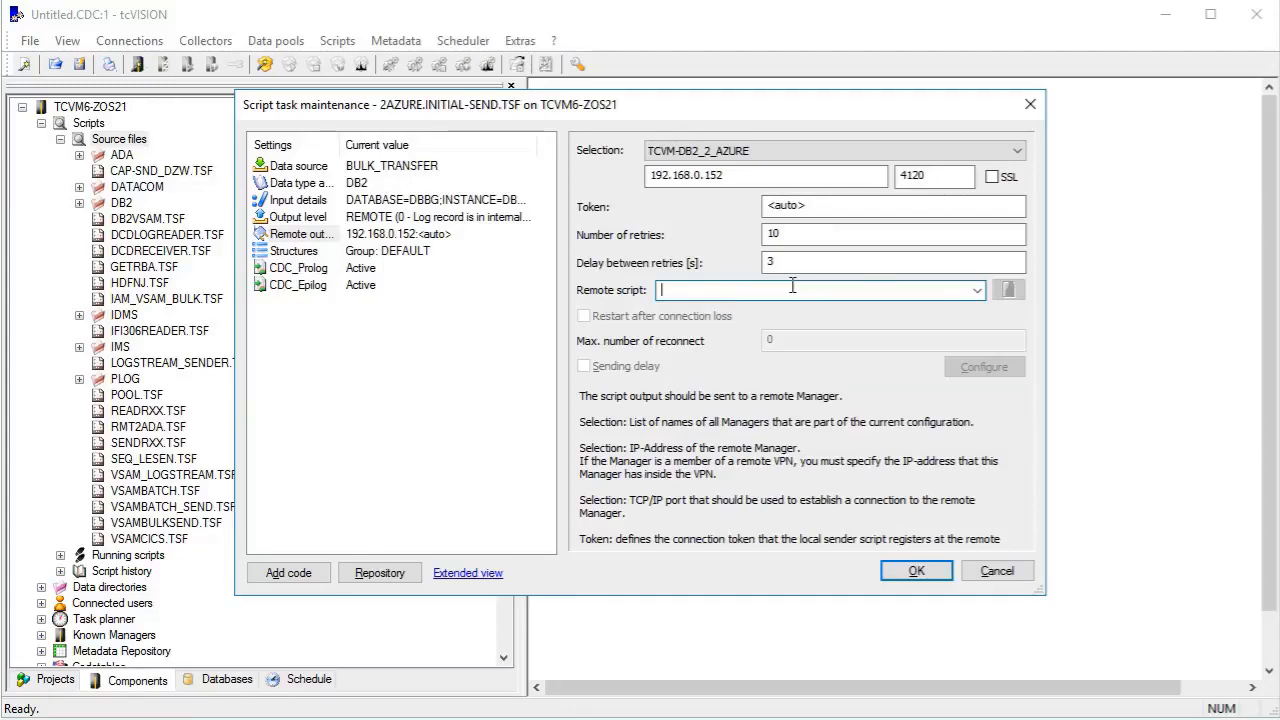
text(2azure.ini)
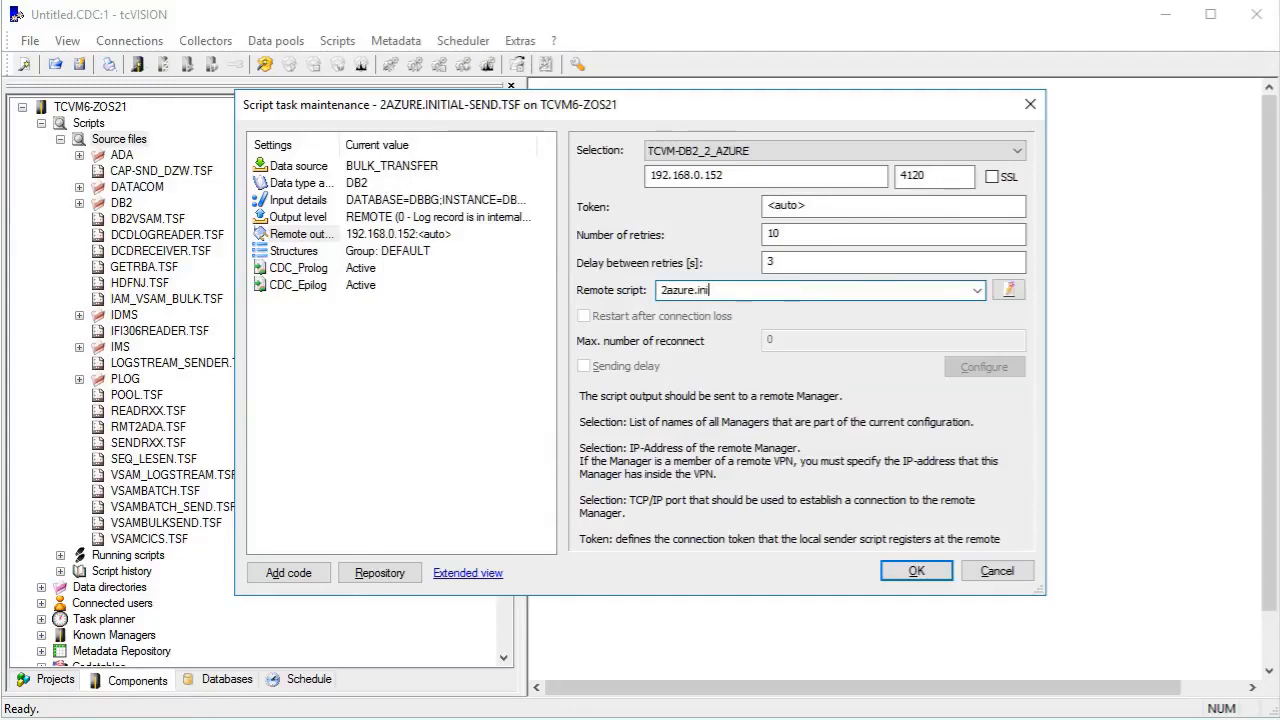
text(tial-receive)
Create the remote receive script with REPOSITORY as its type of processing, and save both the receive and send scripts.
click(1010, 290)
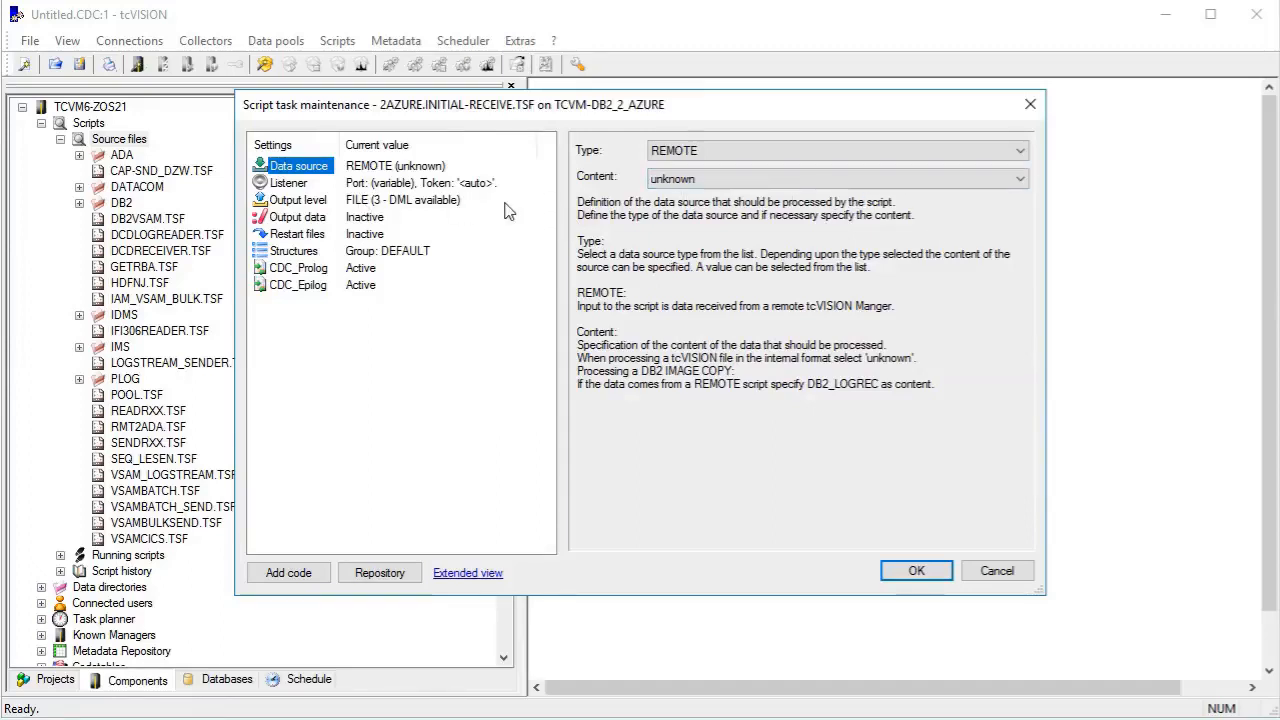
click(405, 204)
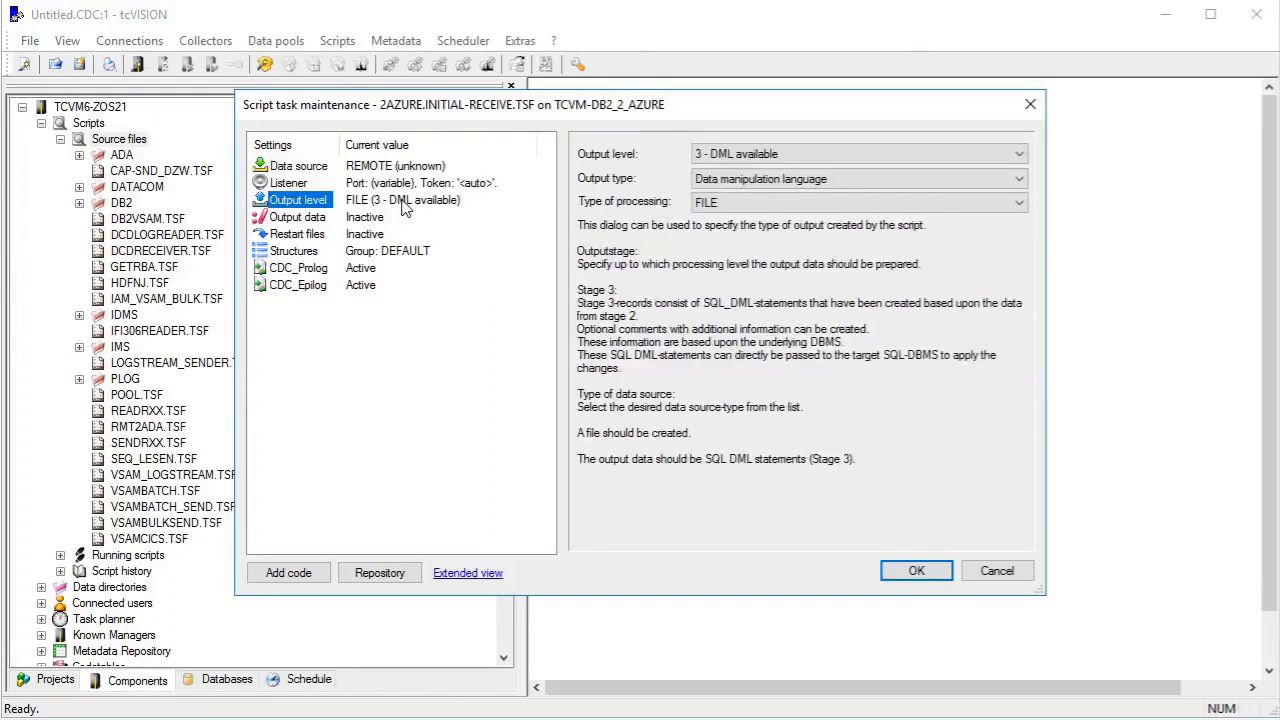
click(778, 204)
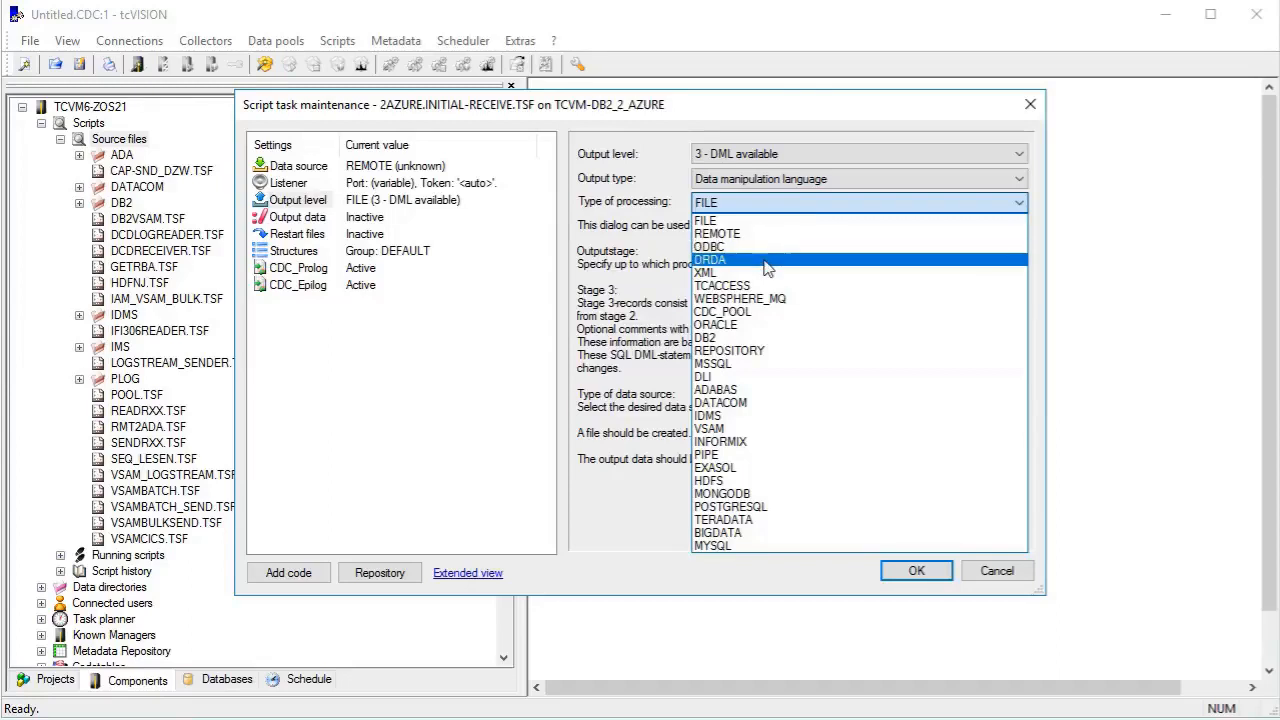
click(764, 352)
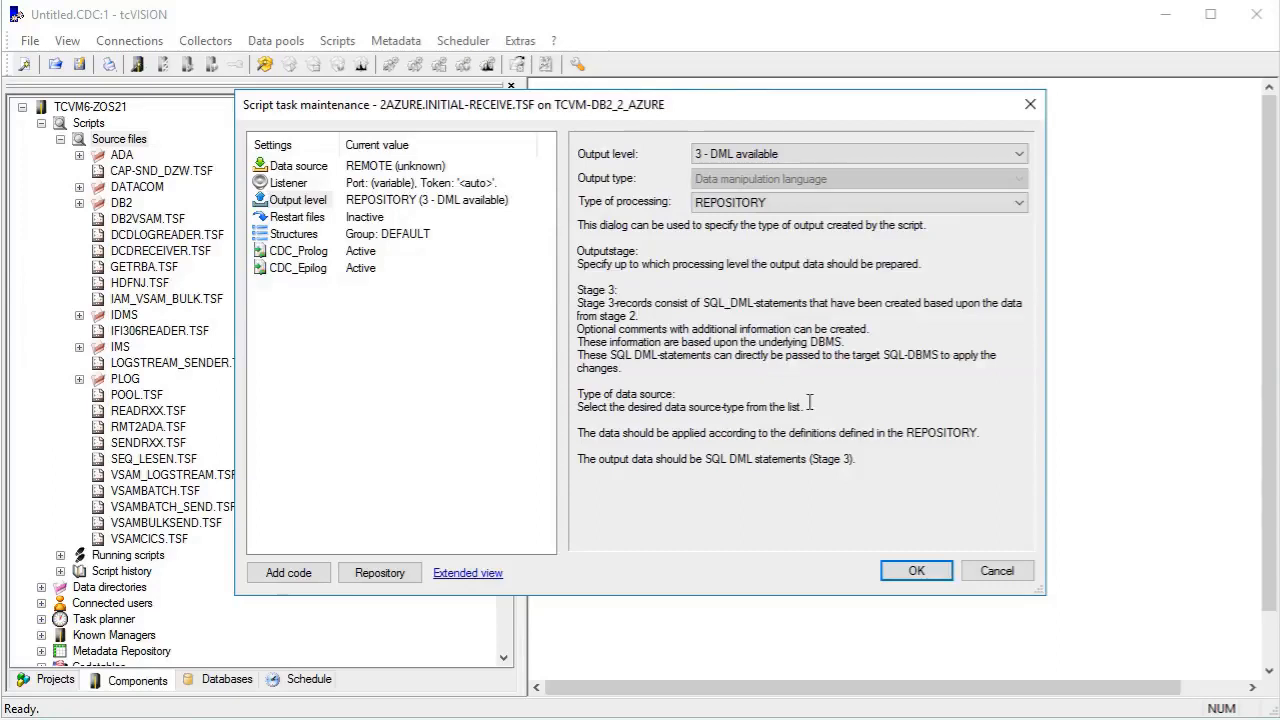
click(895, 578)
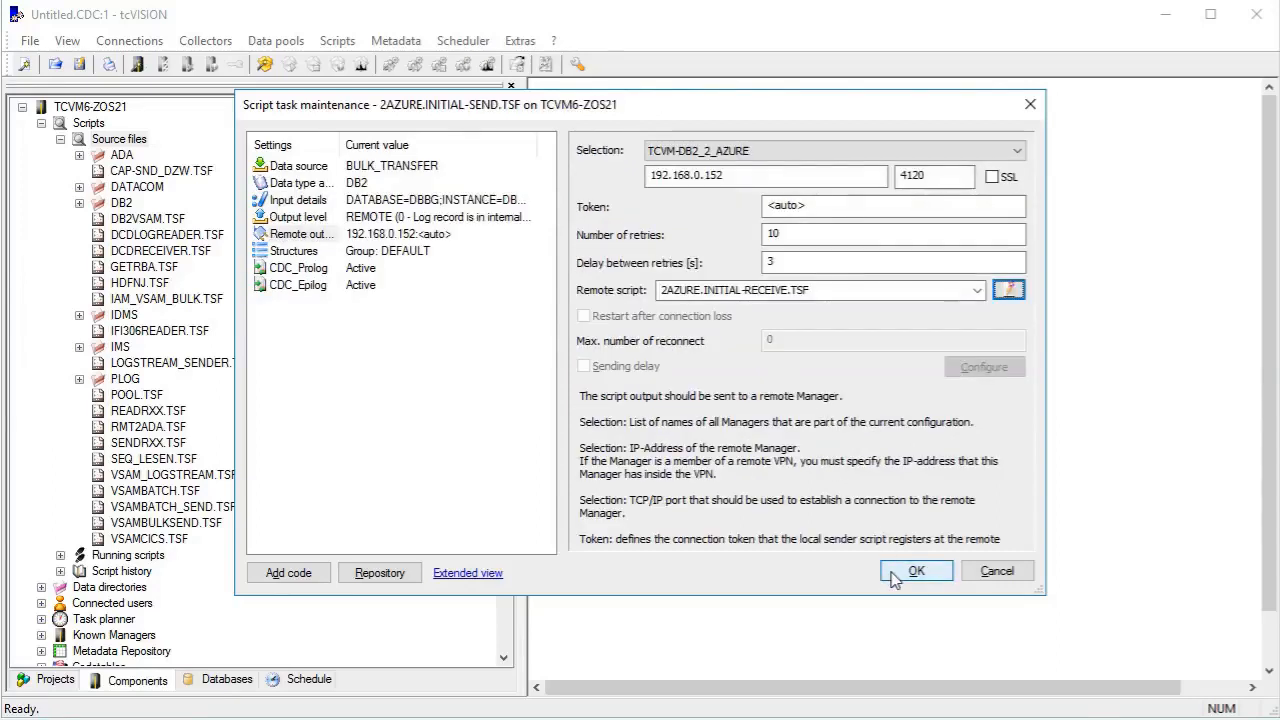
click(893, 578)
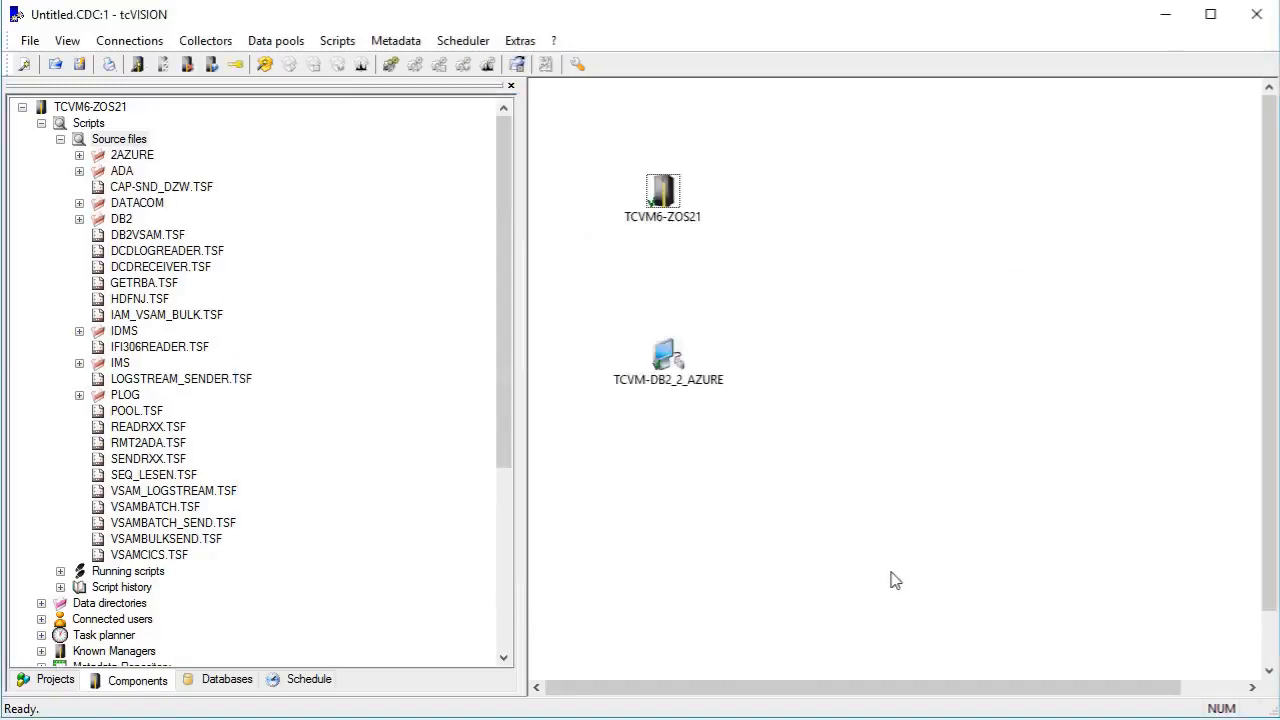
Start the INITIAL-SEND.TSF script from the 2AZURE folder.
click(79, 156)
right_click(154, 174)
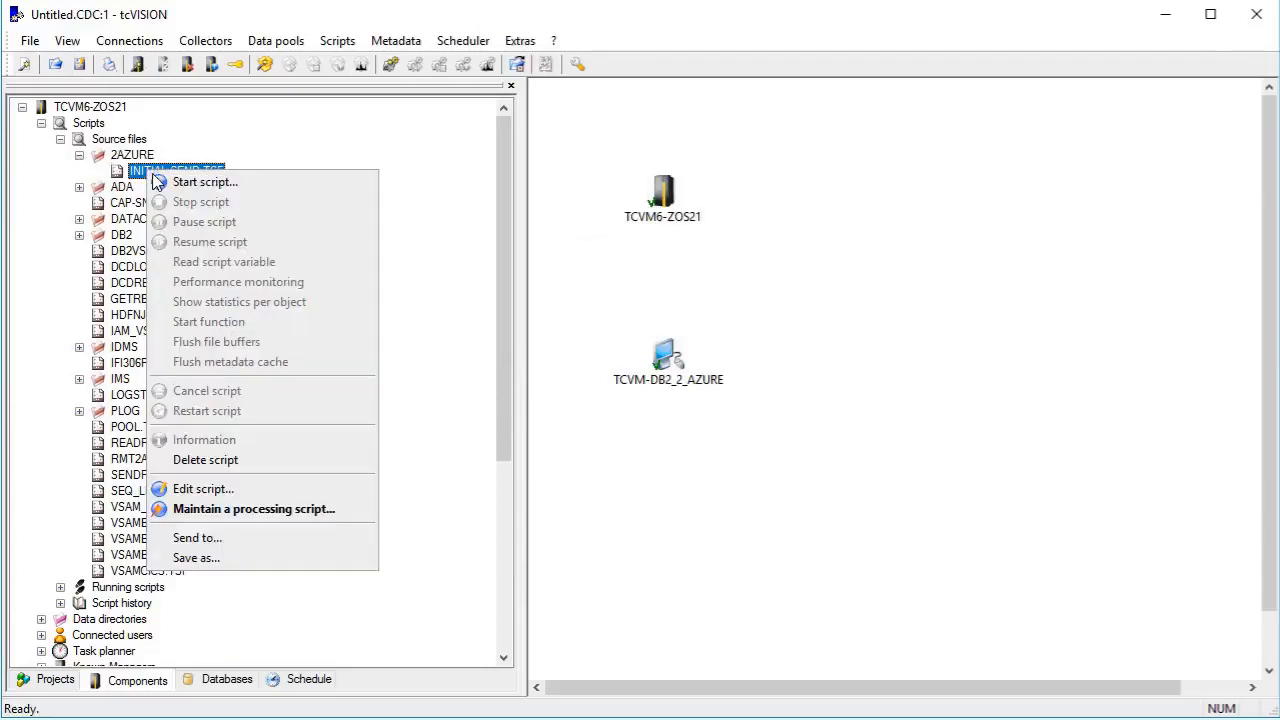
click(166, 184)
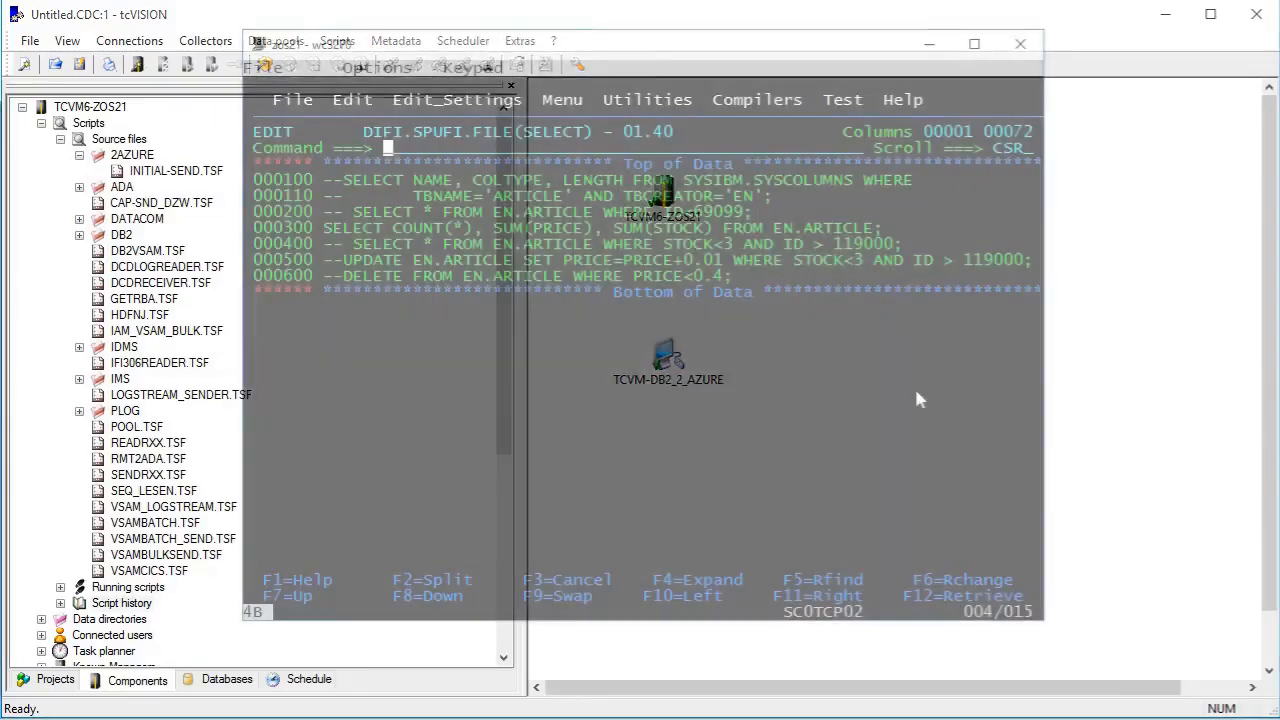
In the zos21 mainframe terminal, leave the SPUFI editor and execute the count, price sum and stock sum query on EN.ARTICLE.
text(e)
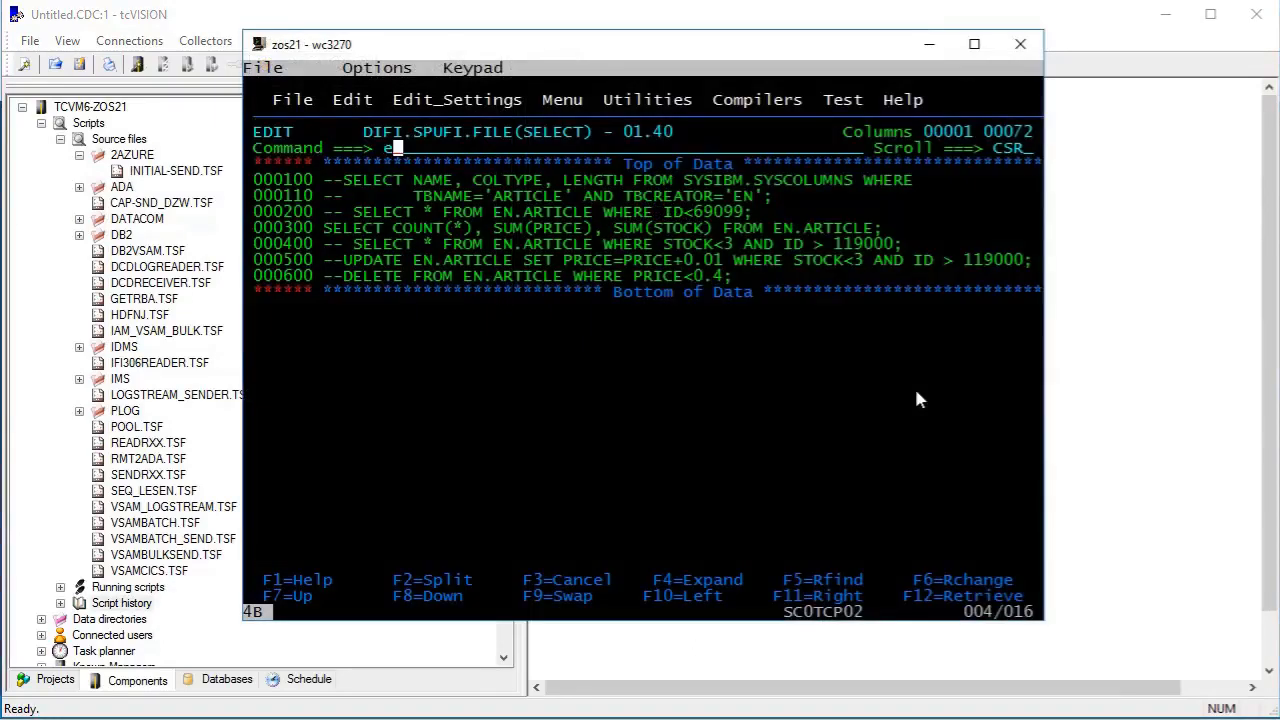
text(nd)
key(Return)
key(Return)
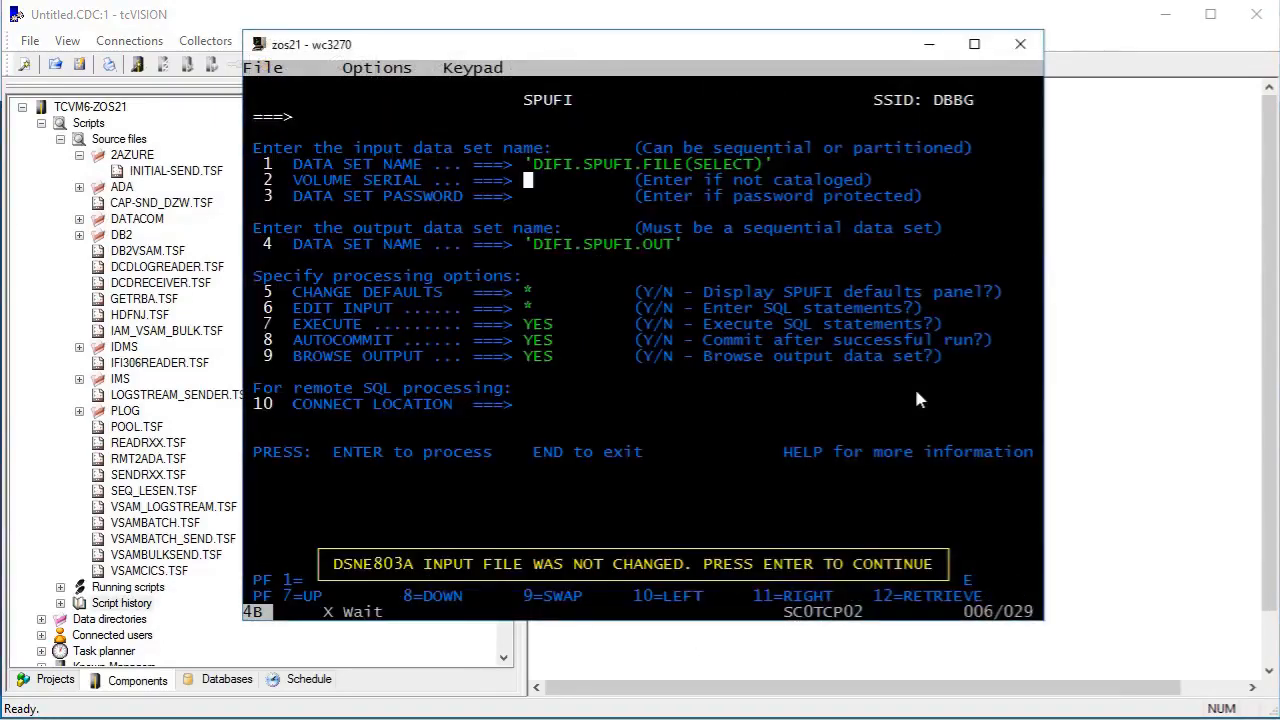
Switch to SQL Server Management Studio, execute the same totals query on BOS.ARTICLE, and compare its results with the mainframe output.
key(alt+Tab)
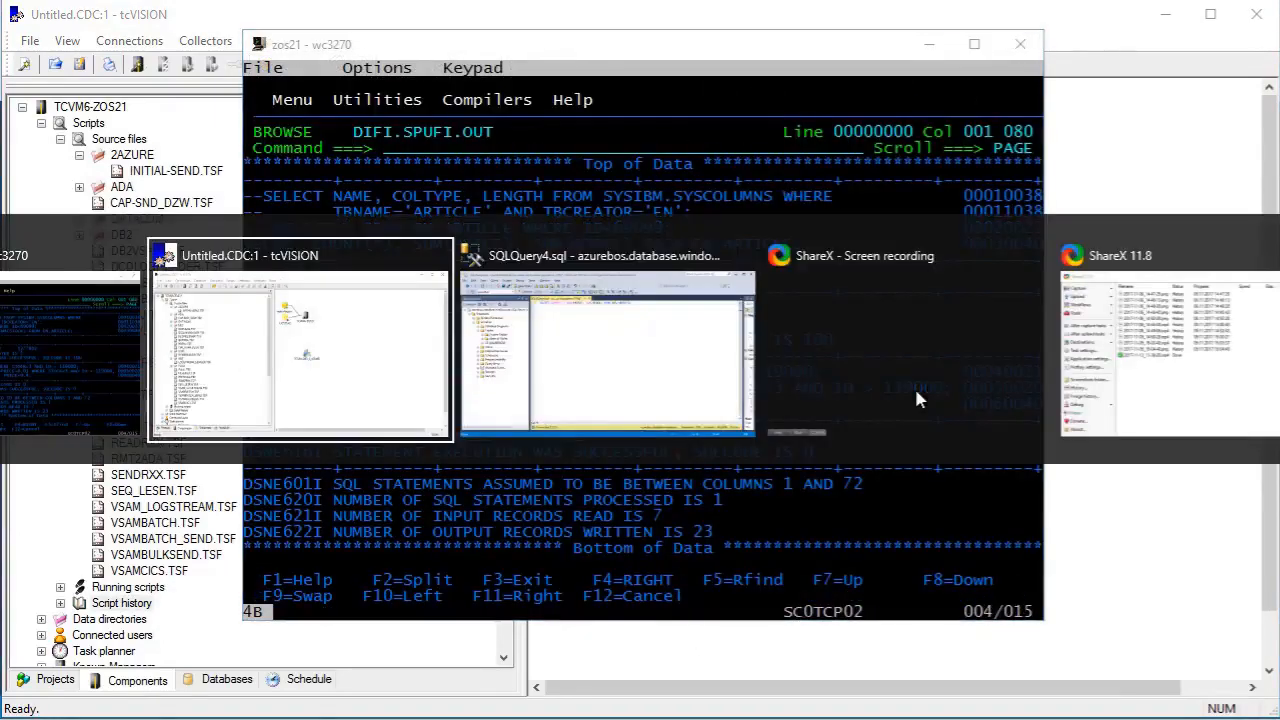
key(alt+Tab)
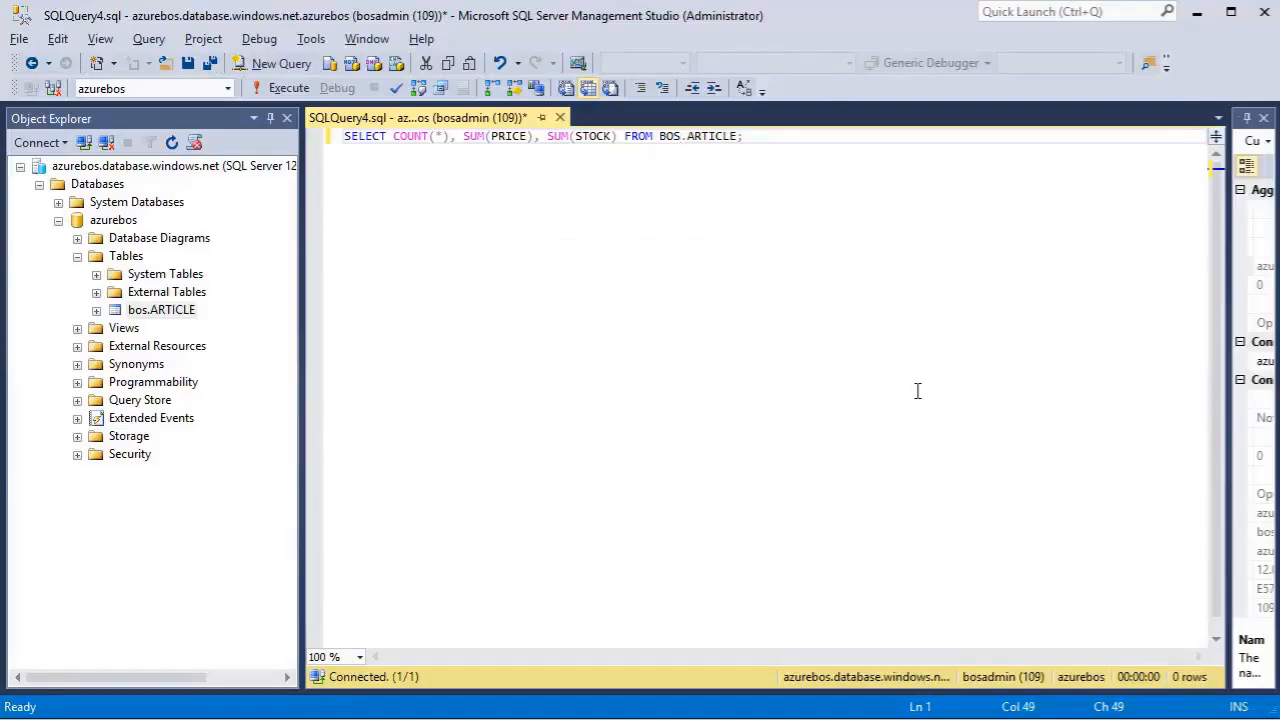
click(288, 88)
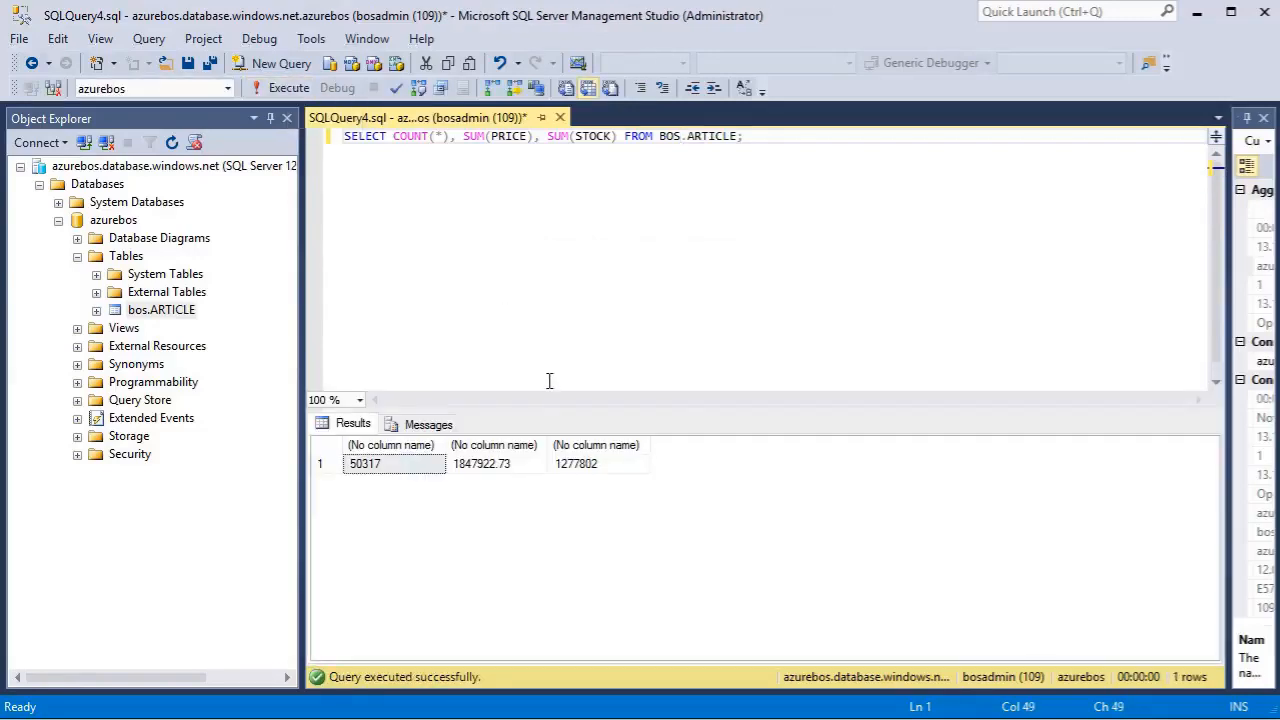
drag(560, 410, 554, 204)
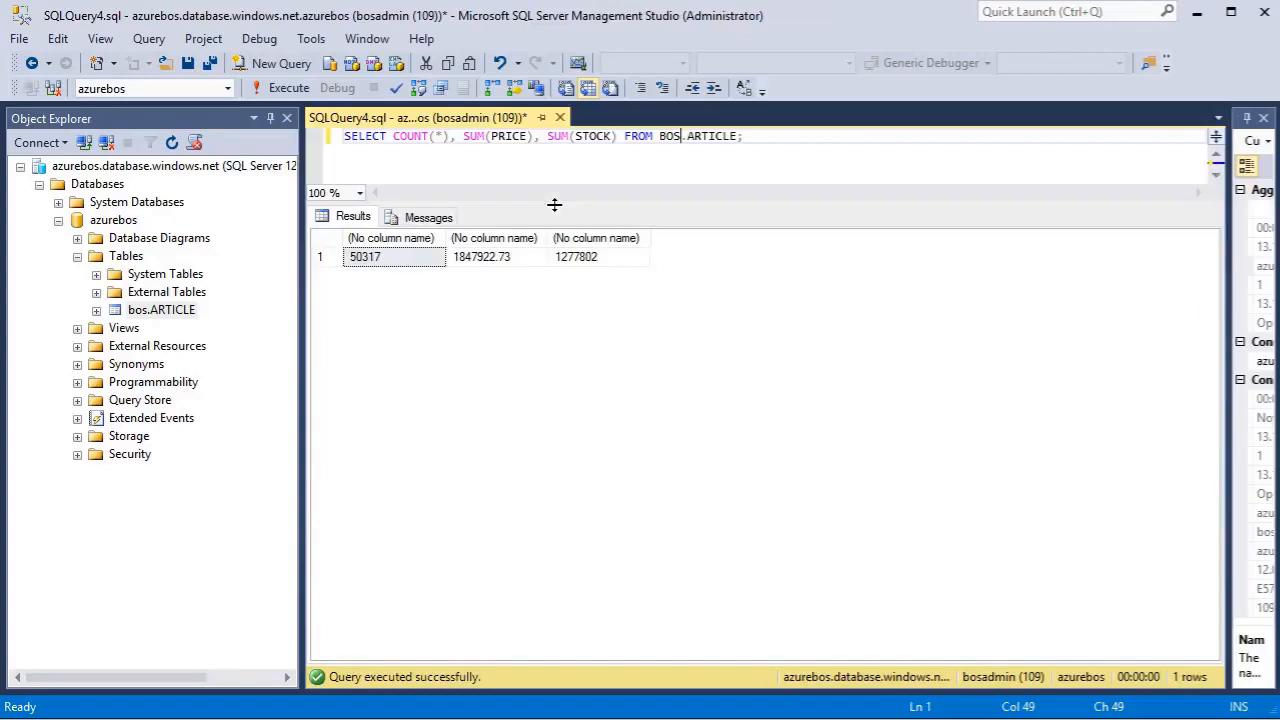
key(alt+Tab)
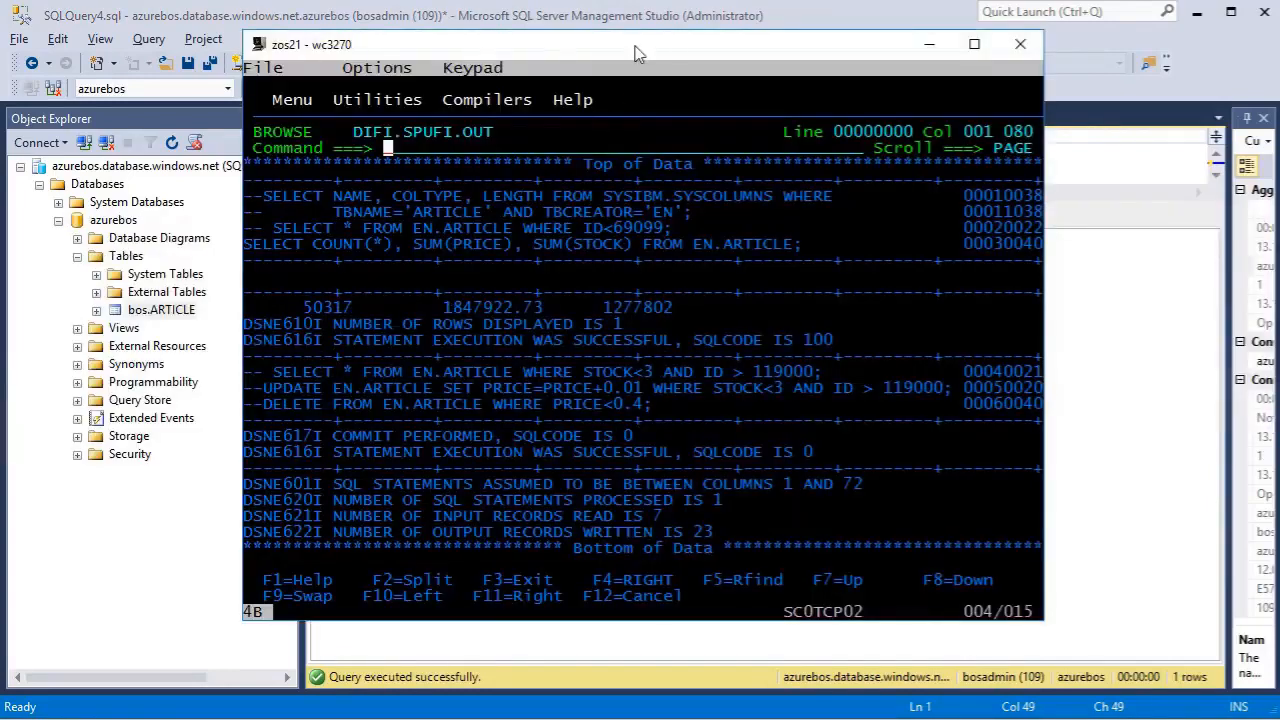
drag(641, 45, 740, 331)
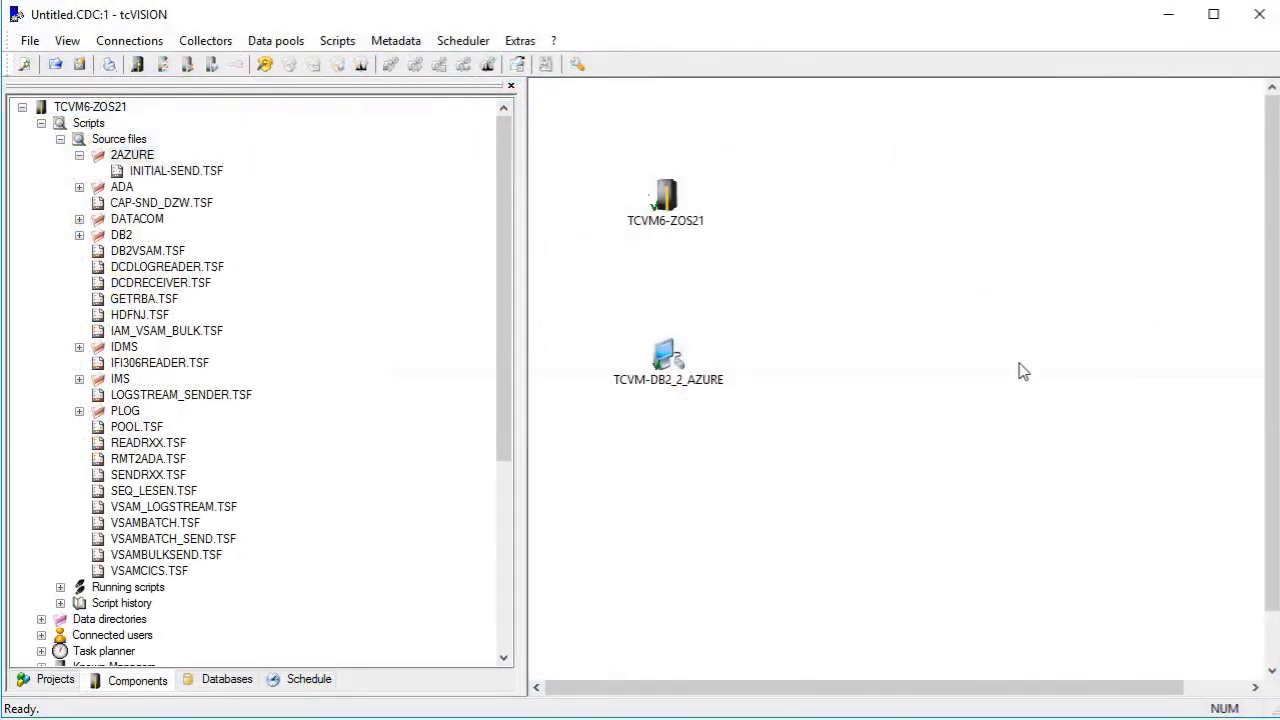
In tcVISION, create a data script named REALTIME-SEND in the 2AZURE folder of the TCVM6-ZOS21 source files.
right_click(142, 157)
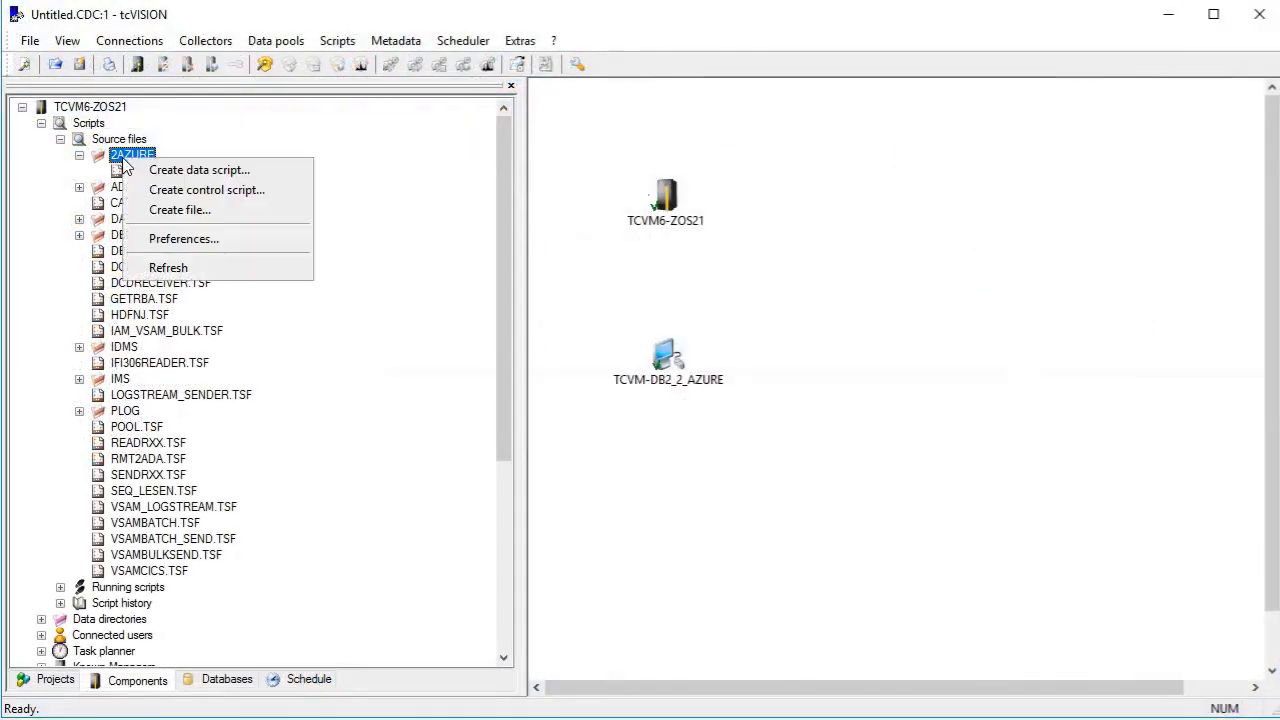
click(161, 175)
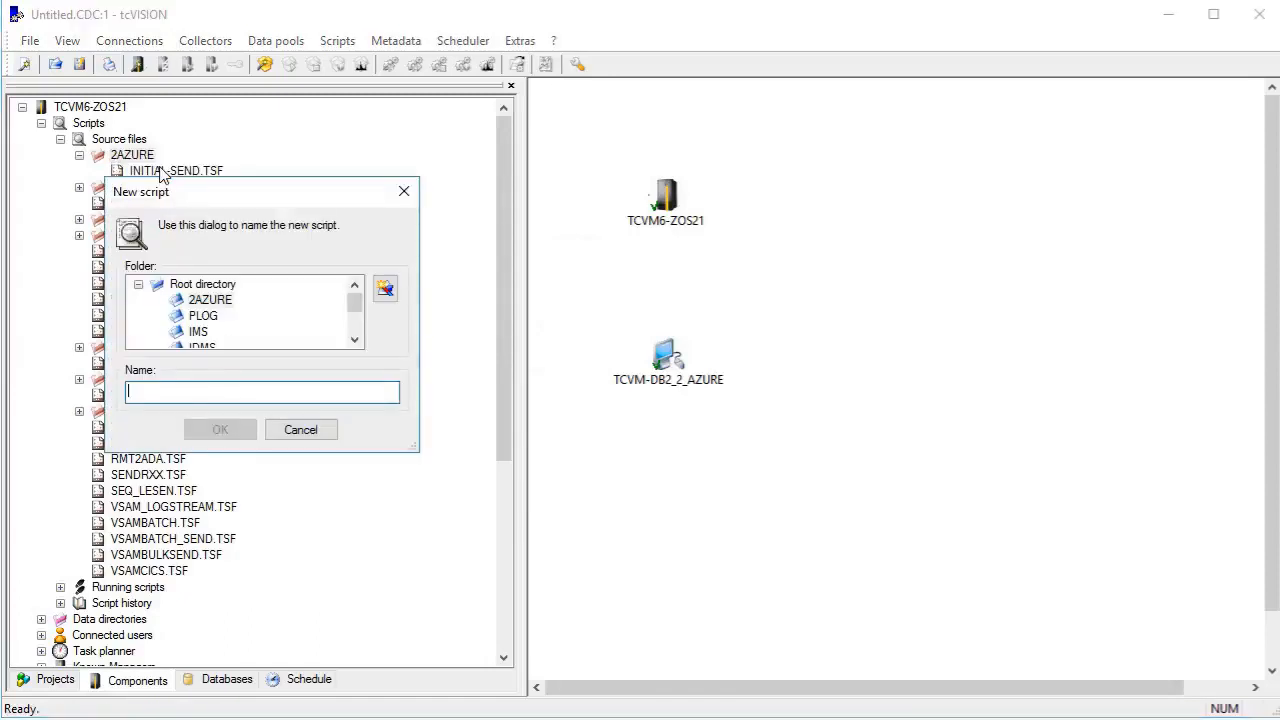
click(212, 300)
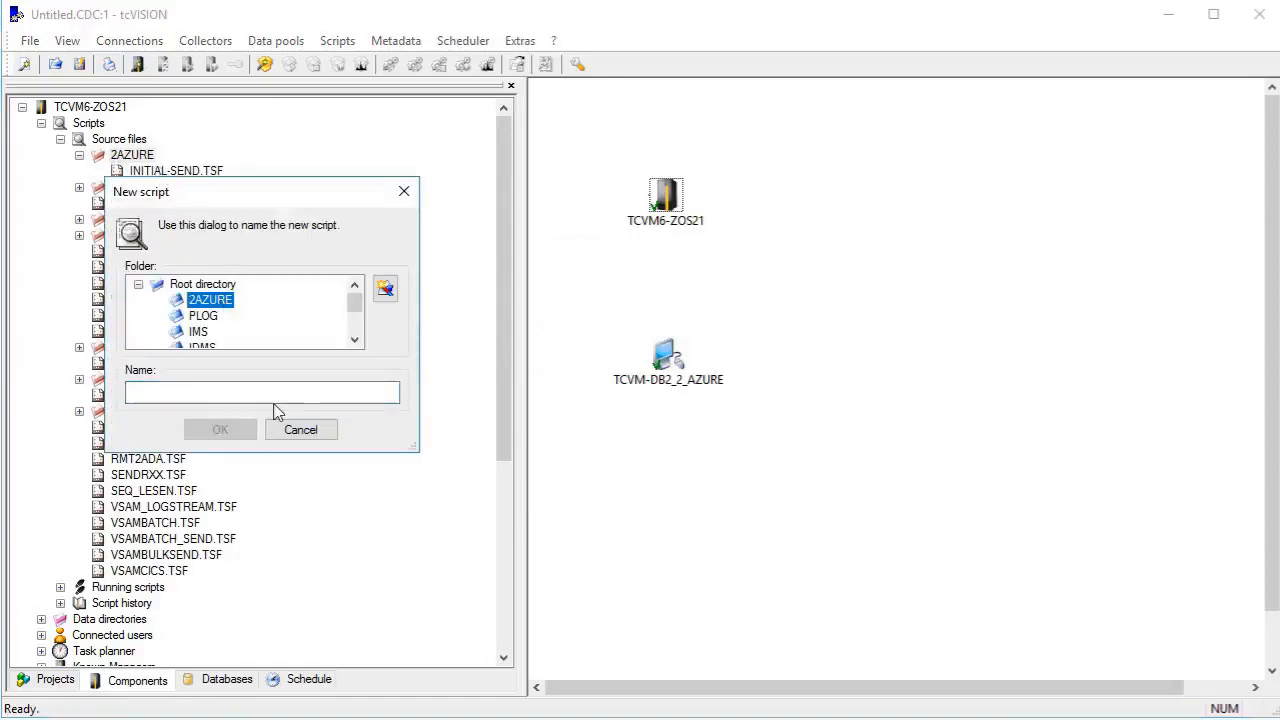
click(274, 391)
text(REALTIME-SEND)
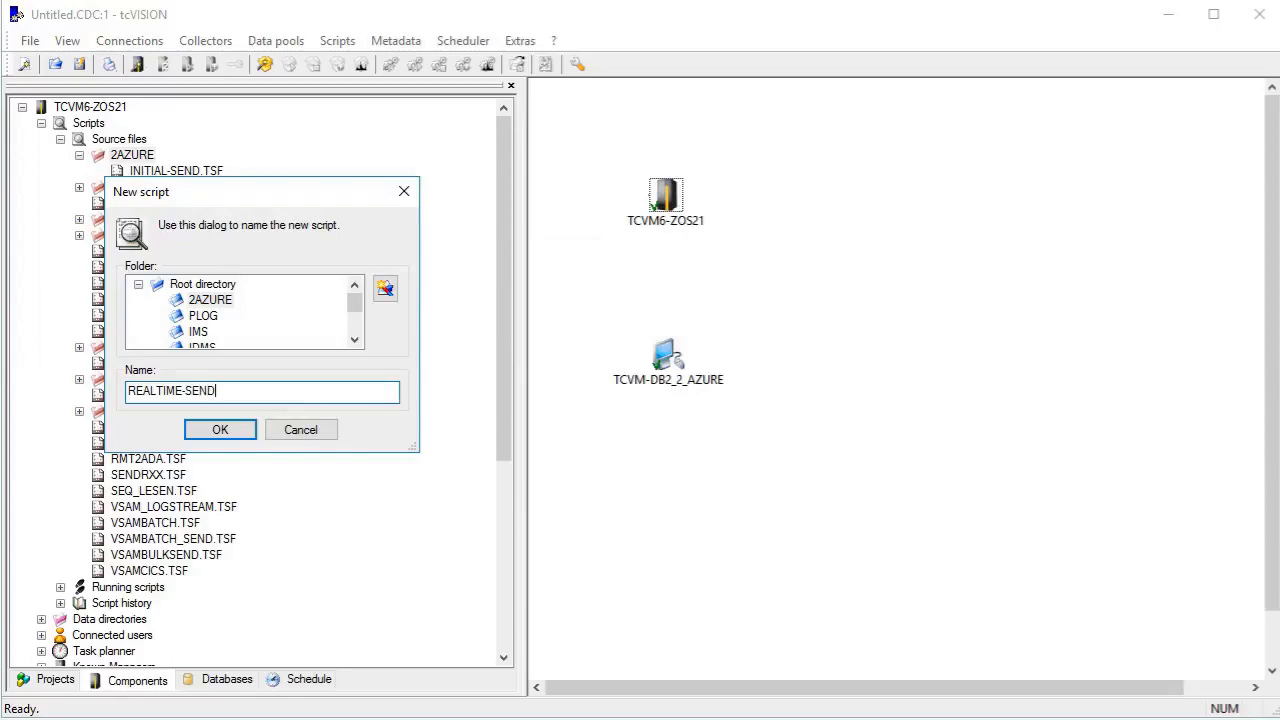
key(Return)
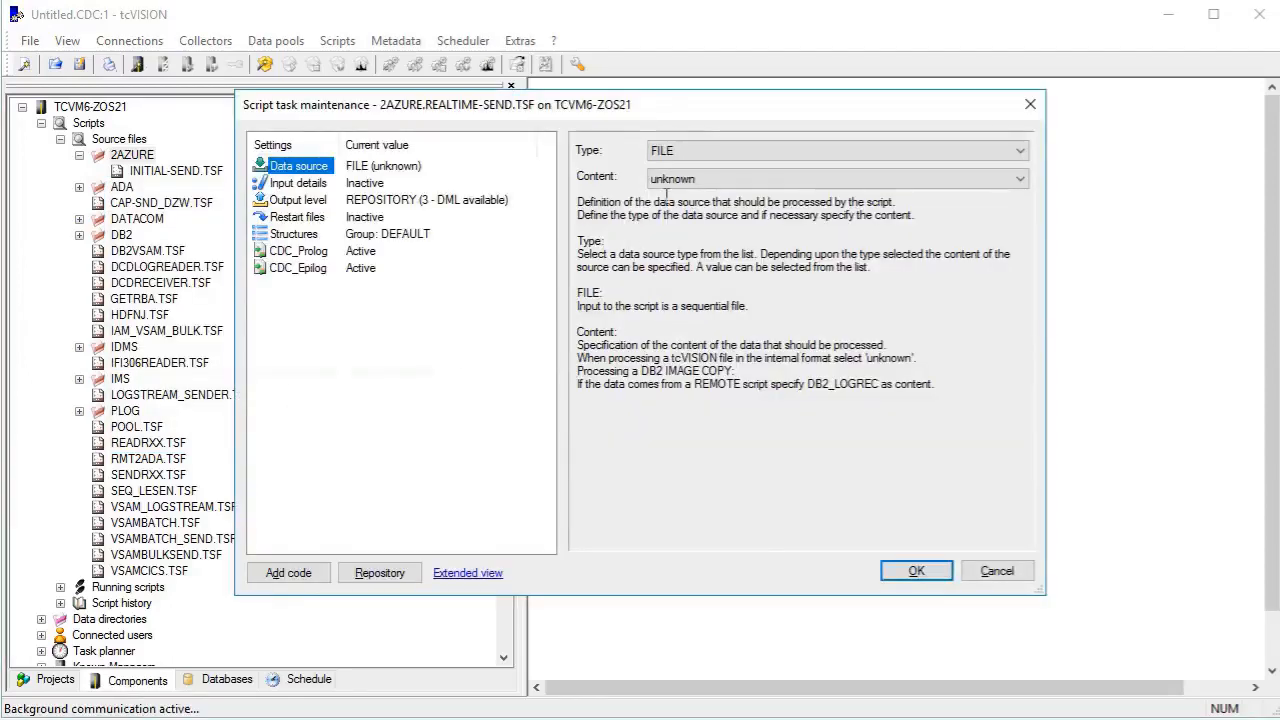
Set the REALTIME-SEND script's data source to DB2_LOGREC with the Near-Realtime input type.
click(677, 152)
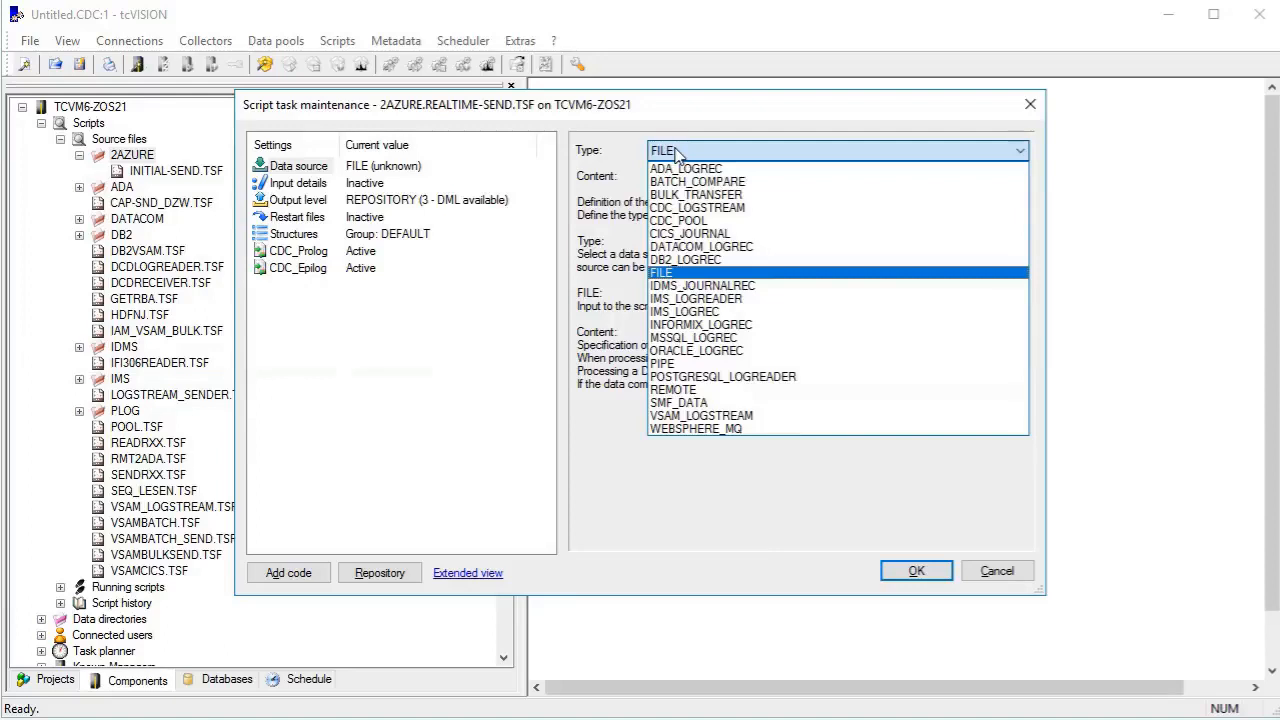
click(688, 259)
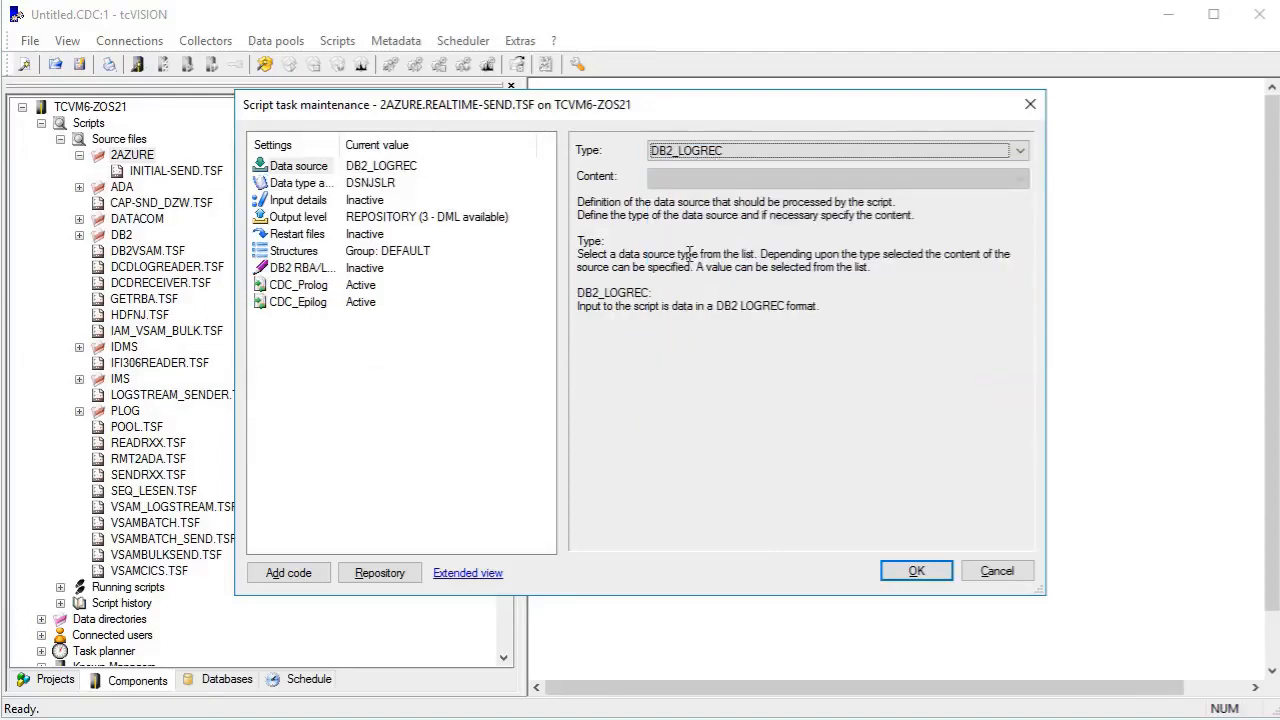
click(300, 183)
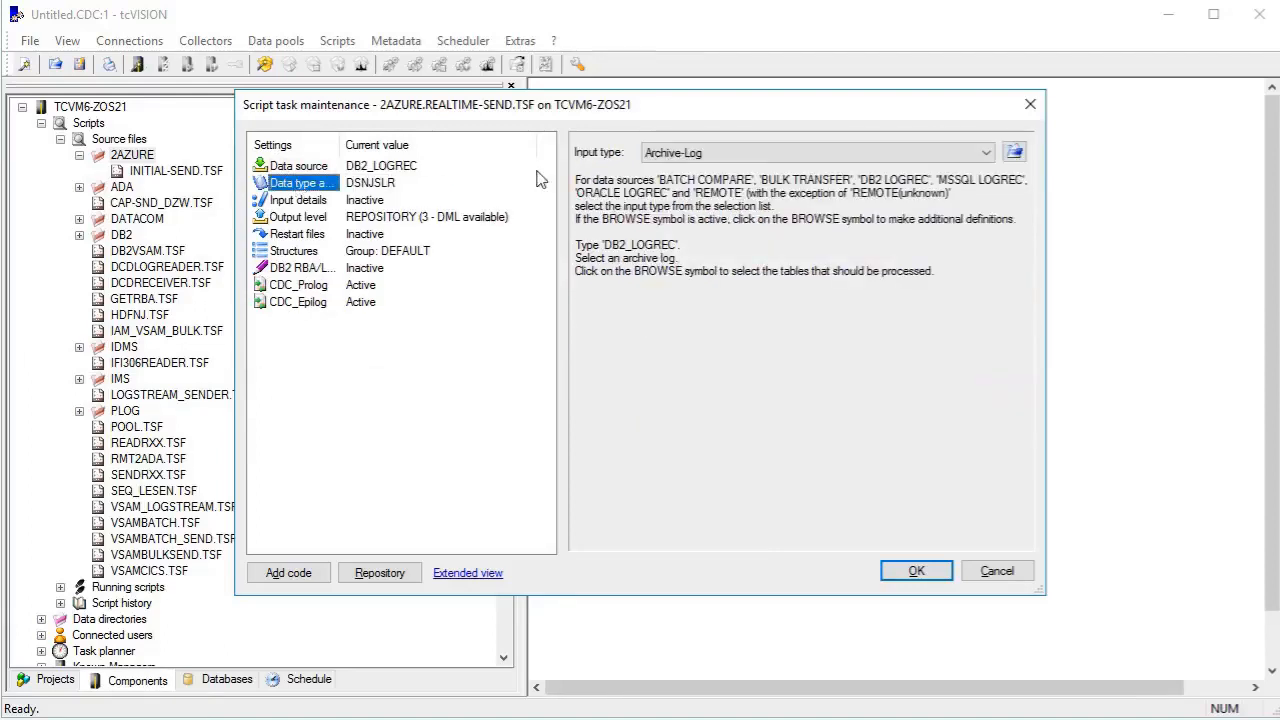
click(697, 155)
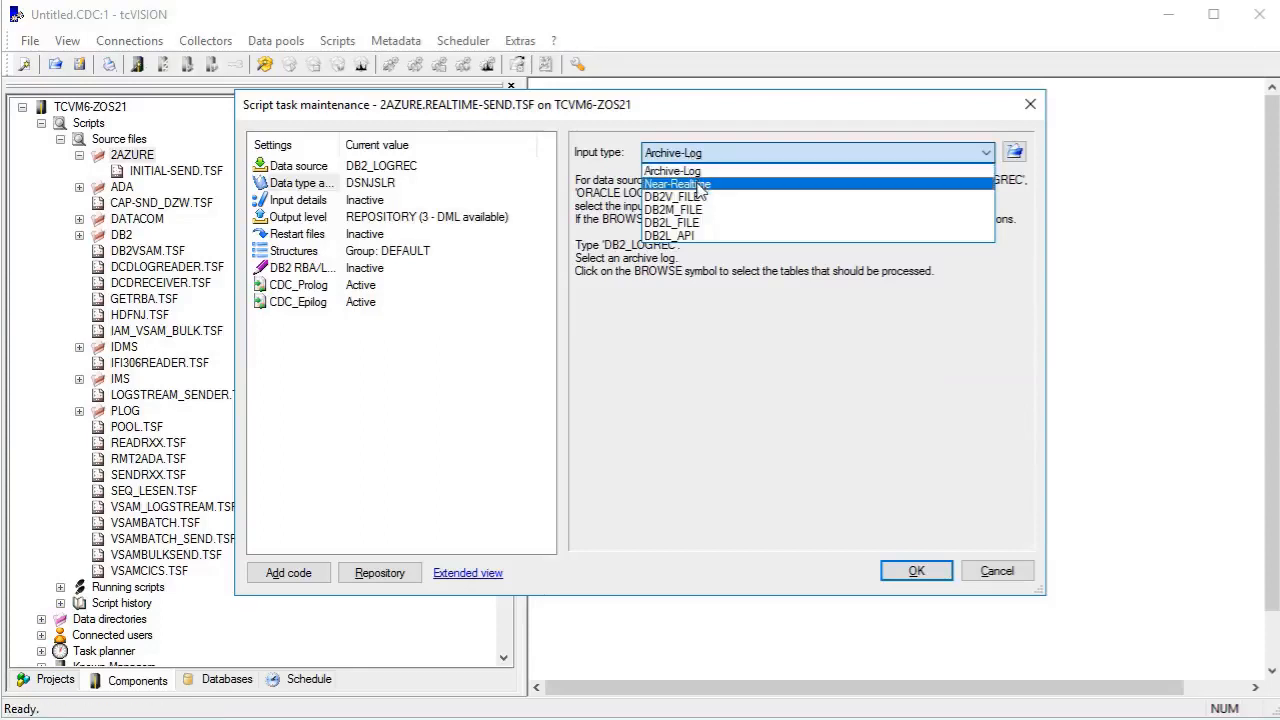
click(698, 176)
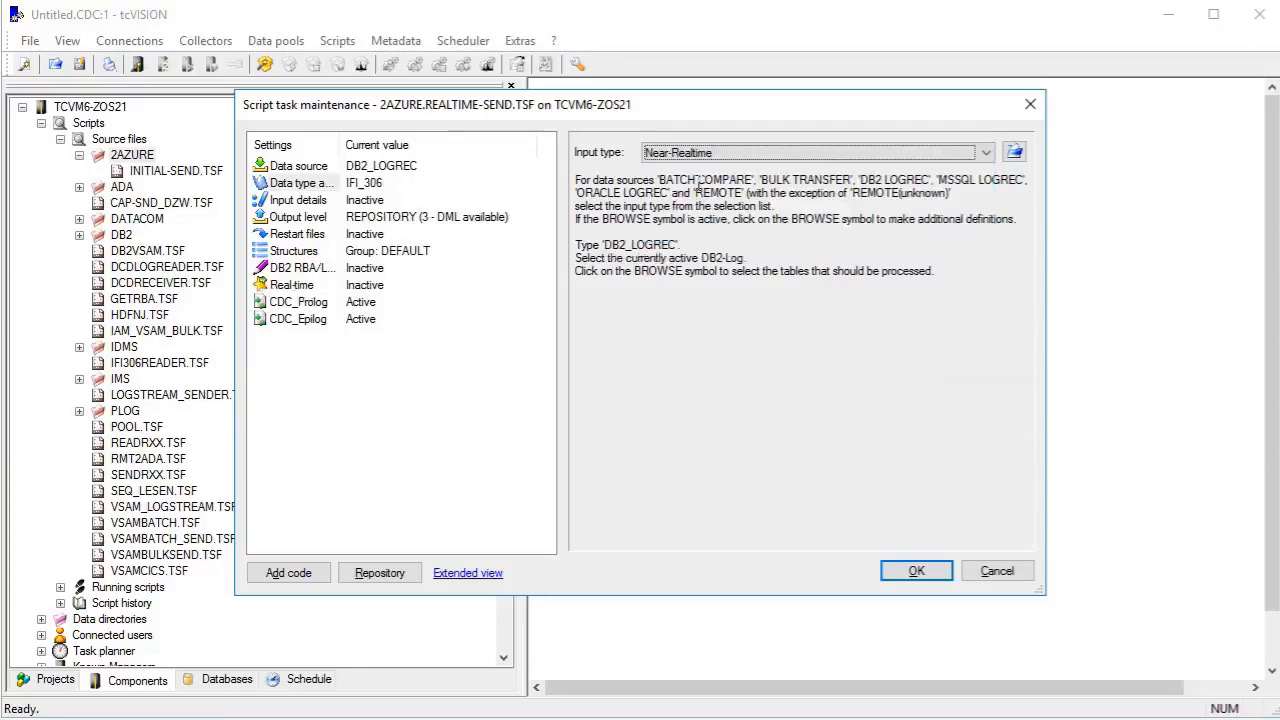
For the log input, choose DB2 subsystem DBBG, list its tables, and enable both Data Capture flag options and IFI_306 decompression.
click(1014, 152)
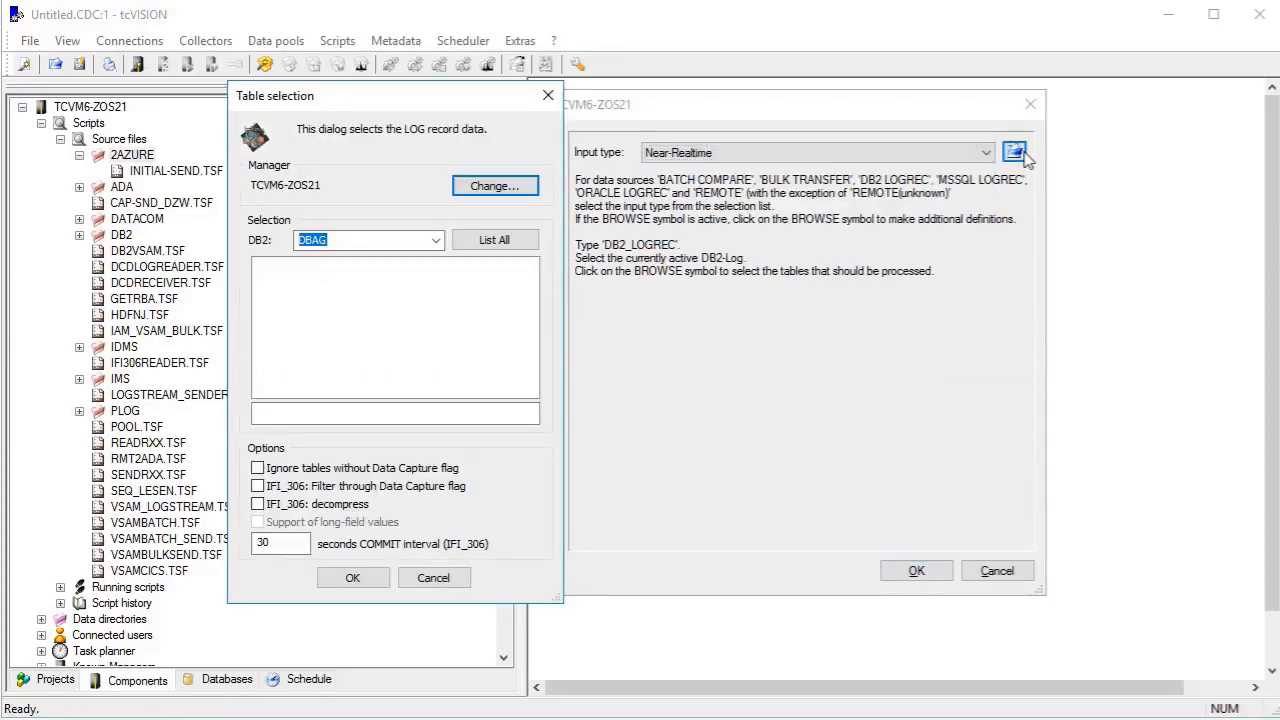
click(435, 240)
click(393, 272)
click(491, 240)
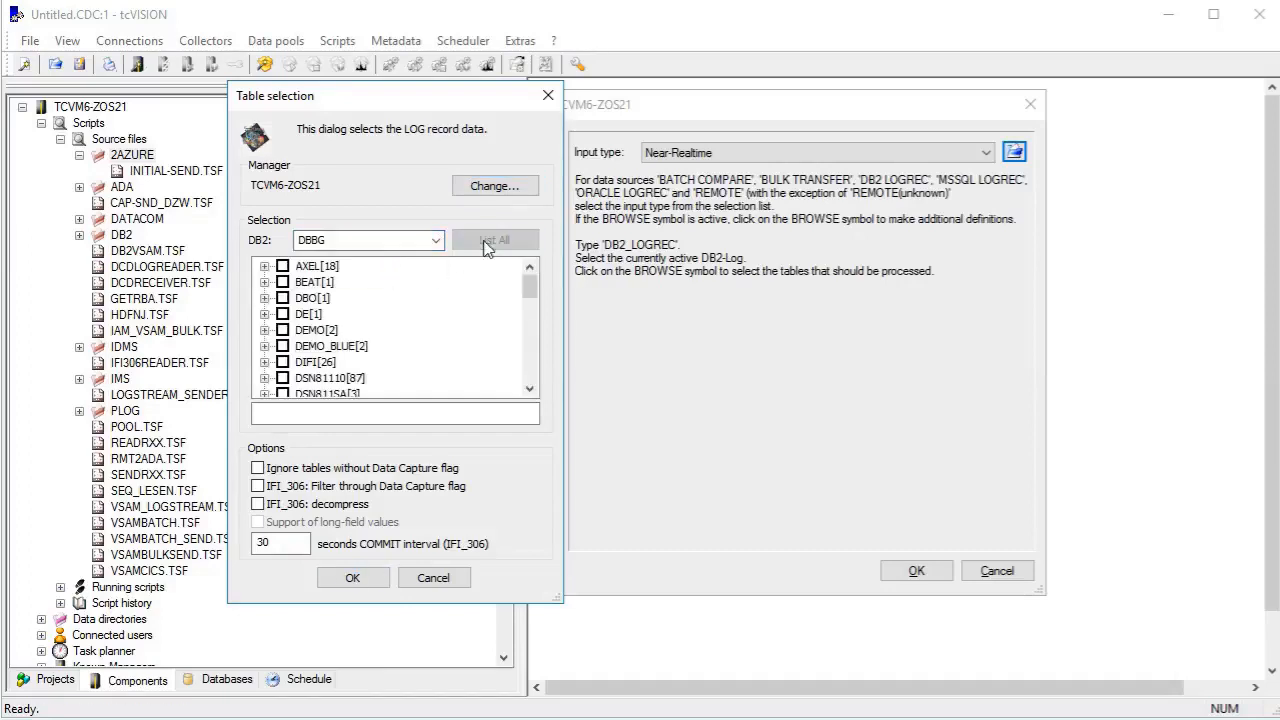
click(272, 469)
click(280, 487)
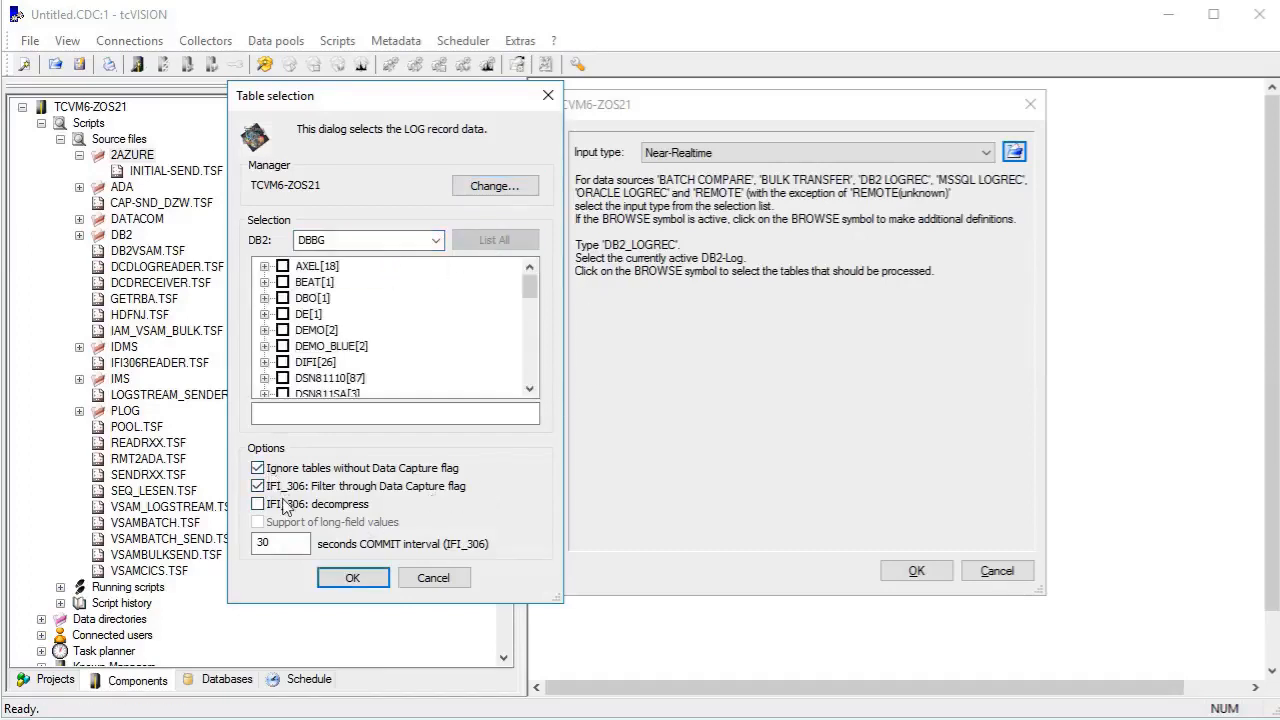
click(285, 505)
click(354, 579)
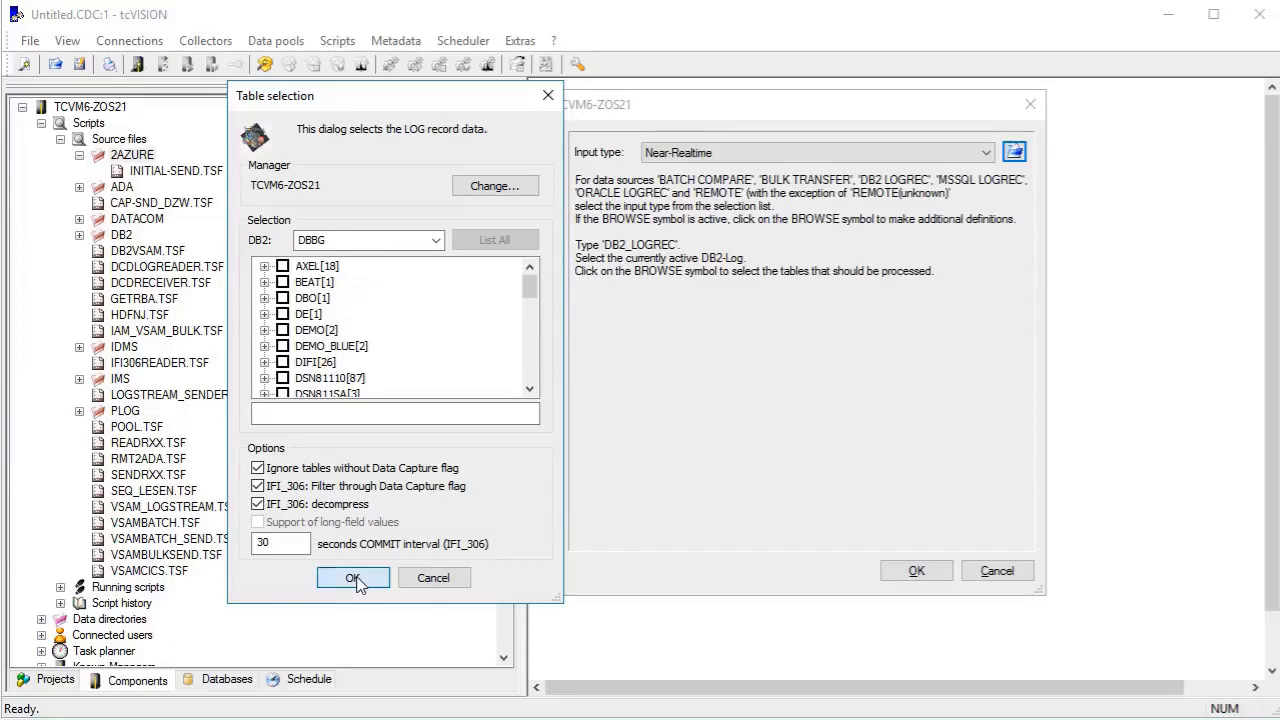
Set the script's output level to 0 - Log record is in internal format, with REMOTE as the type of processing.
click(300, 215)
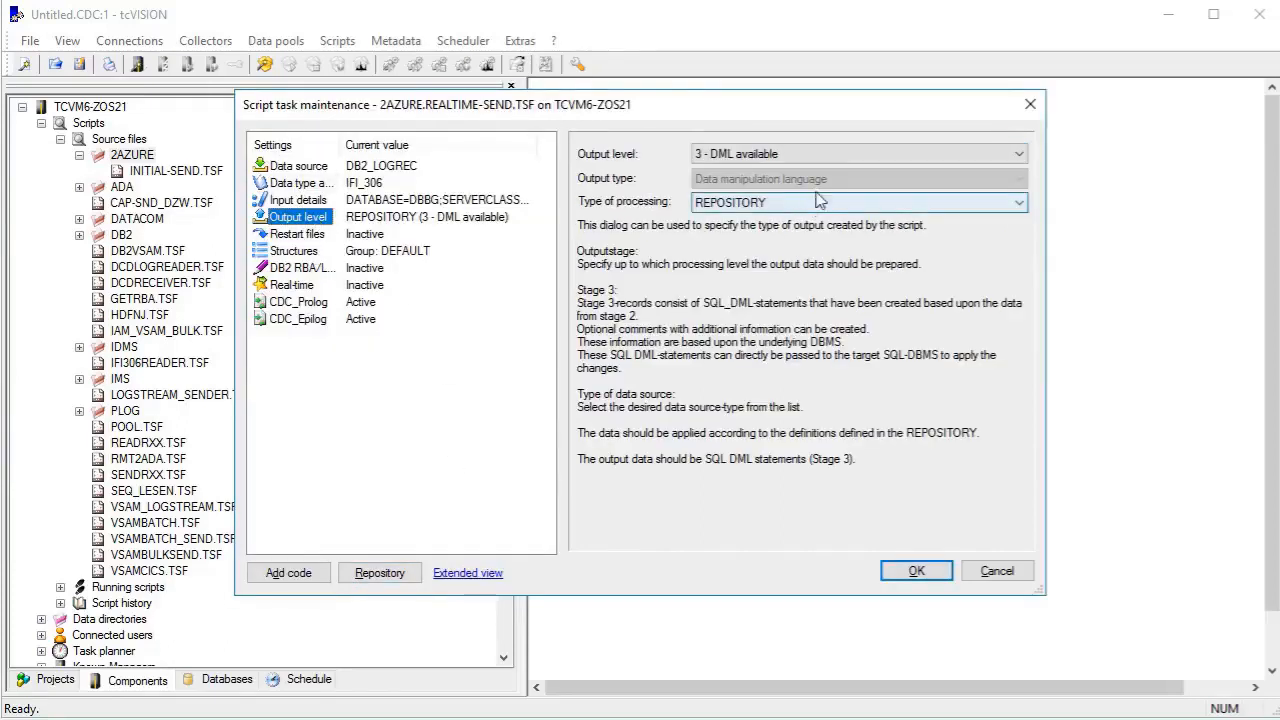
click(836, 155)
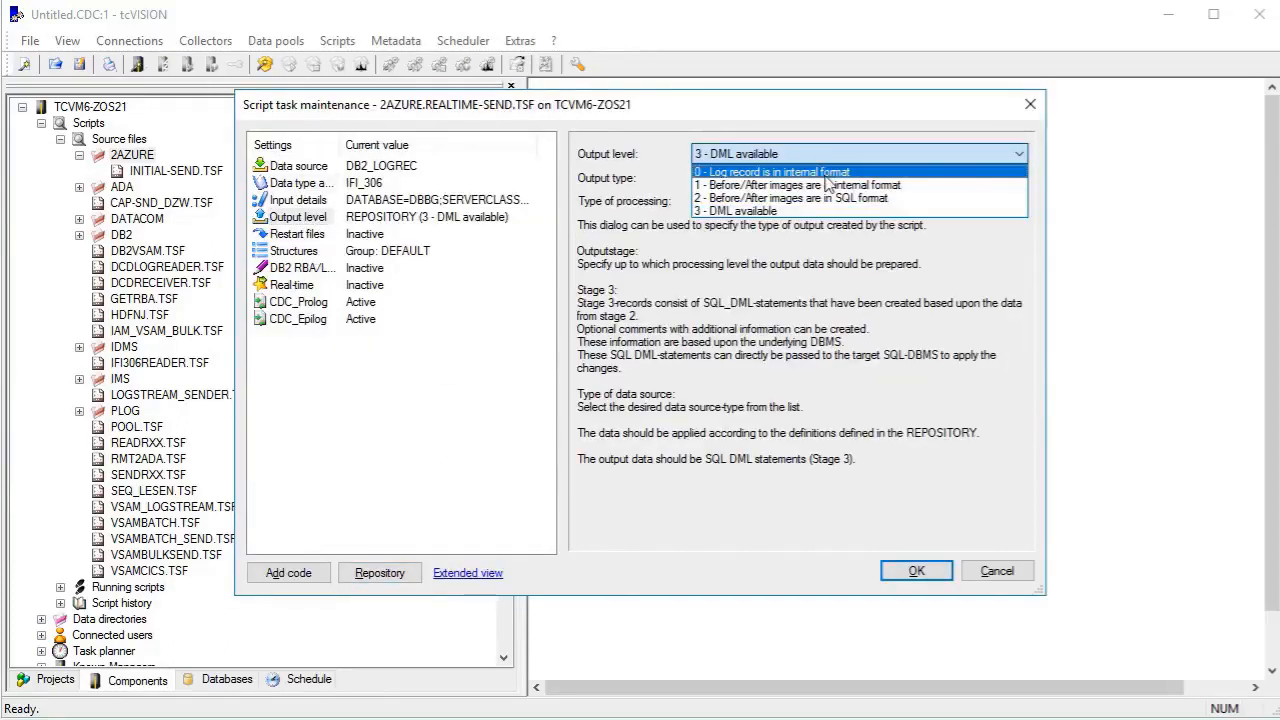
click(828, 174)
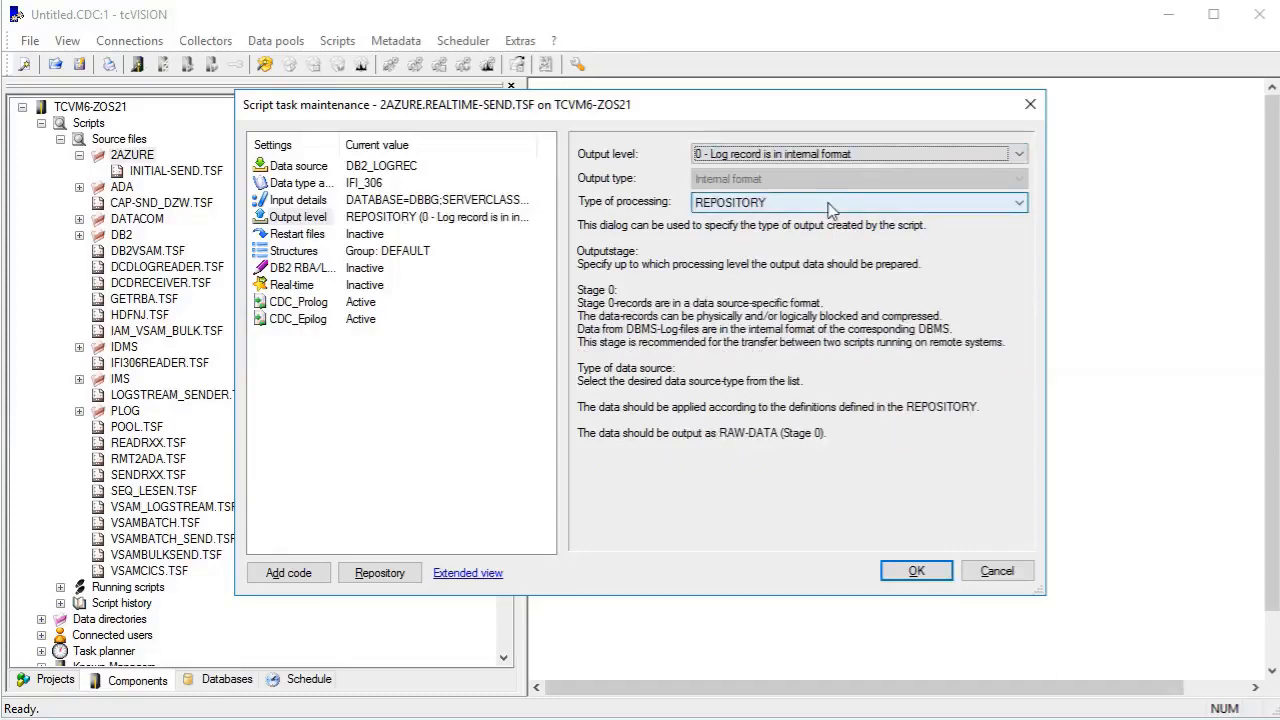
click(830, 206)
click(829, 234)
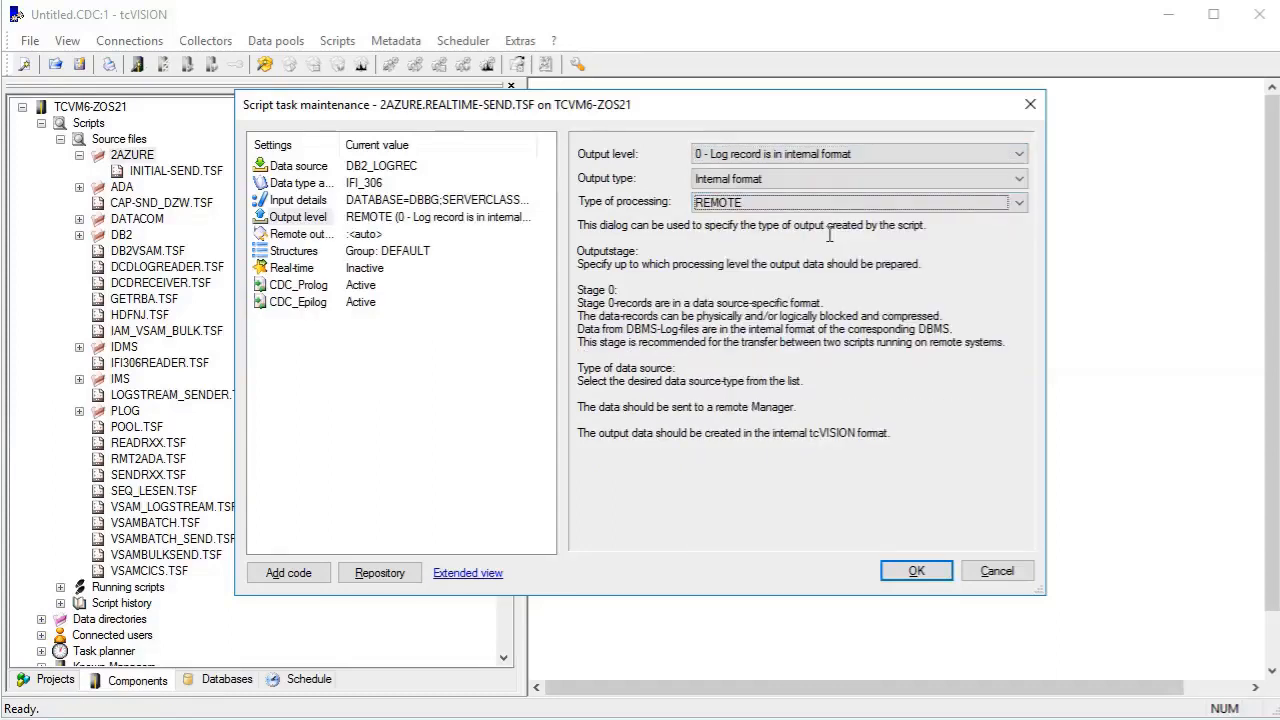
Direct the remote output to the TCVM-DB2_2_AZURE manager and create the remote script 2azure.realtime-receive for it.
click(278, 234)
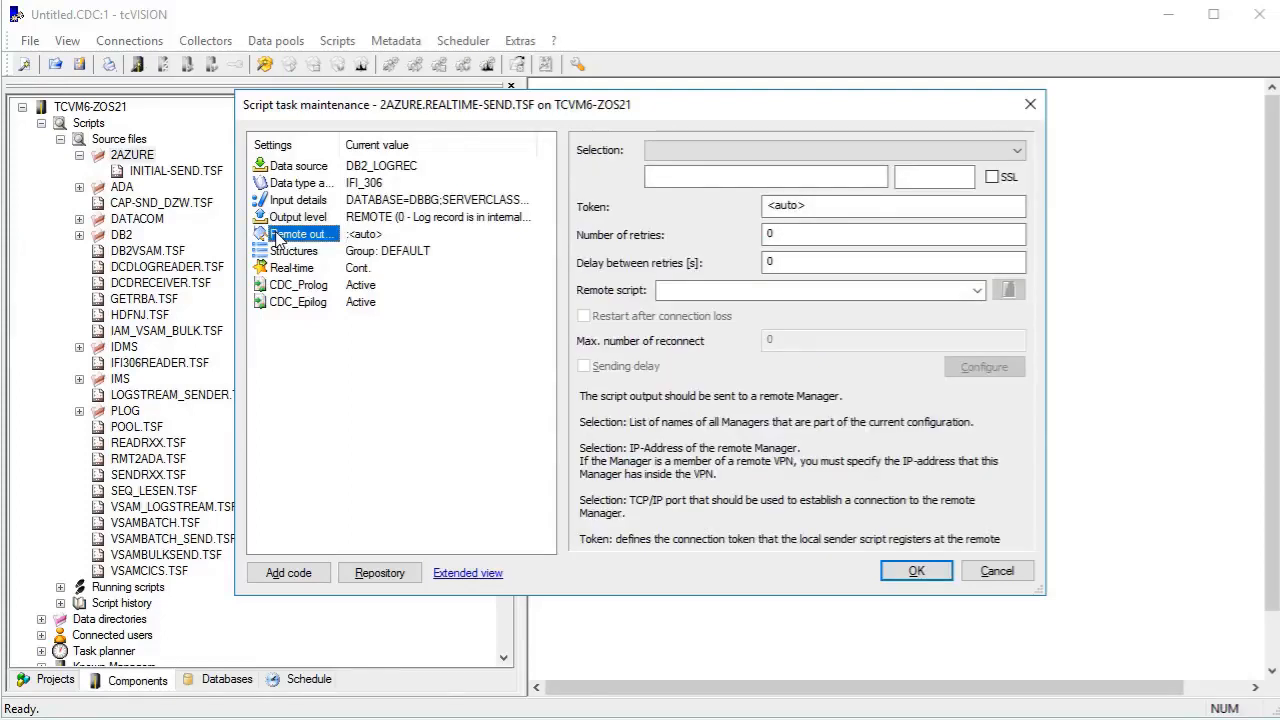
click(731, 150)
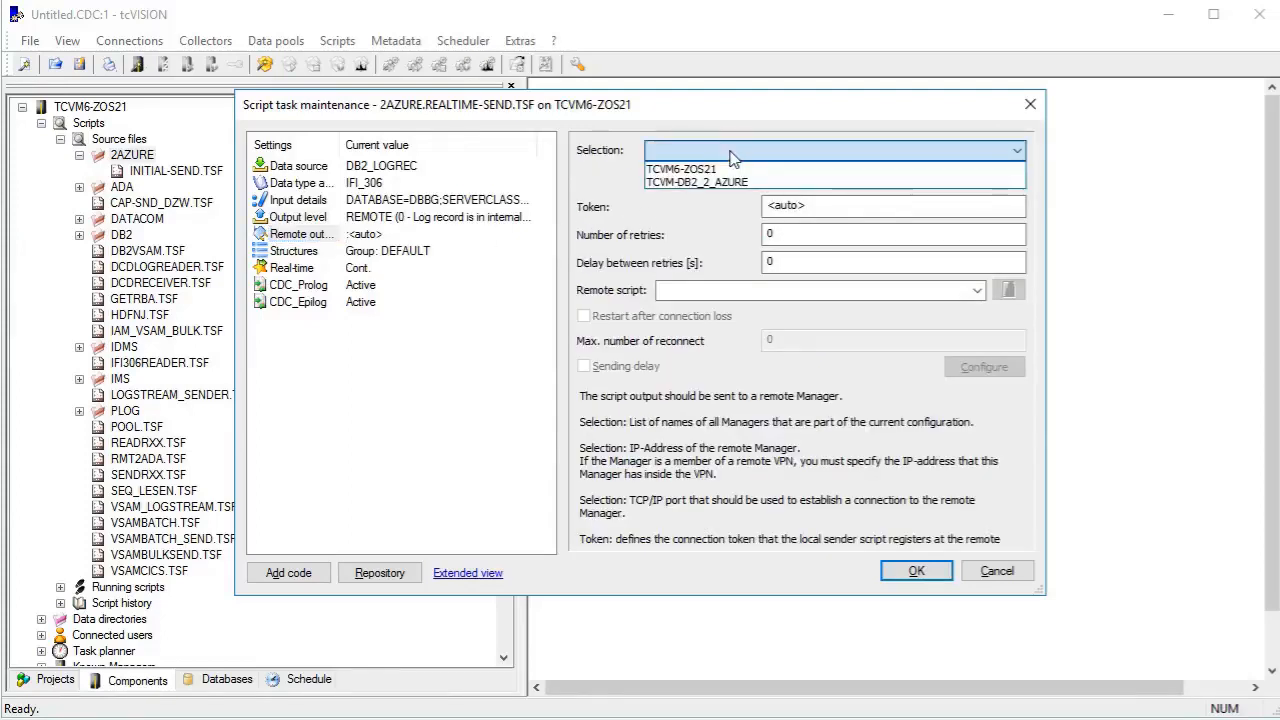
click(731, 180)
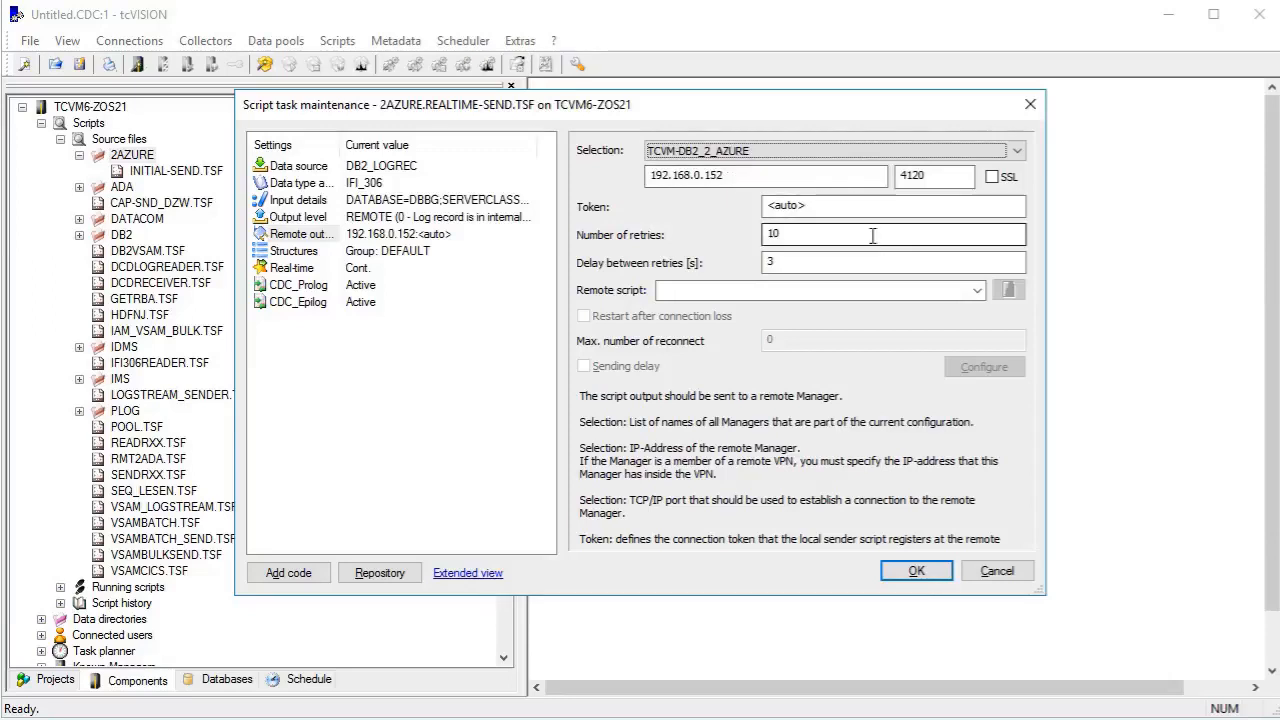
click(838, 290)
text(2azure.realtime-)
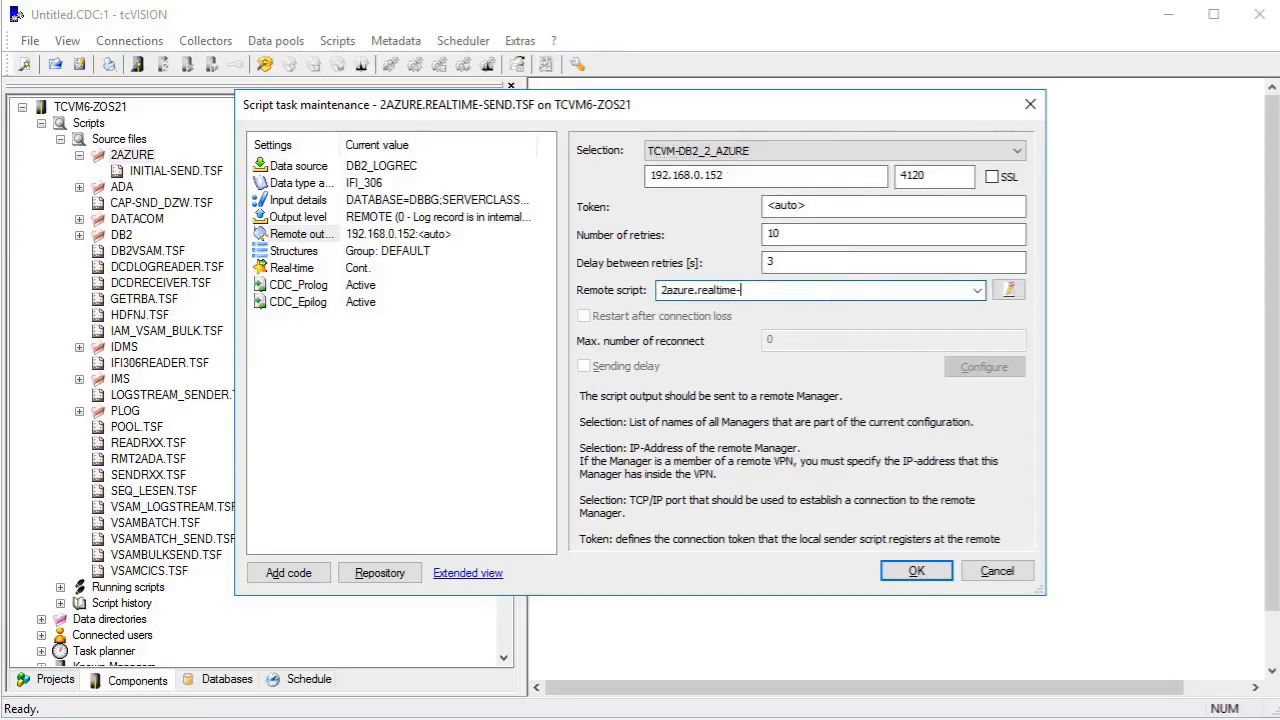
text(receive)
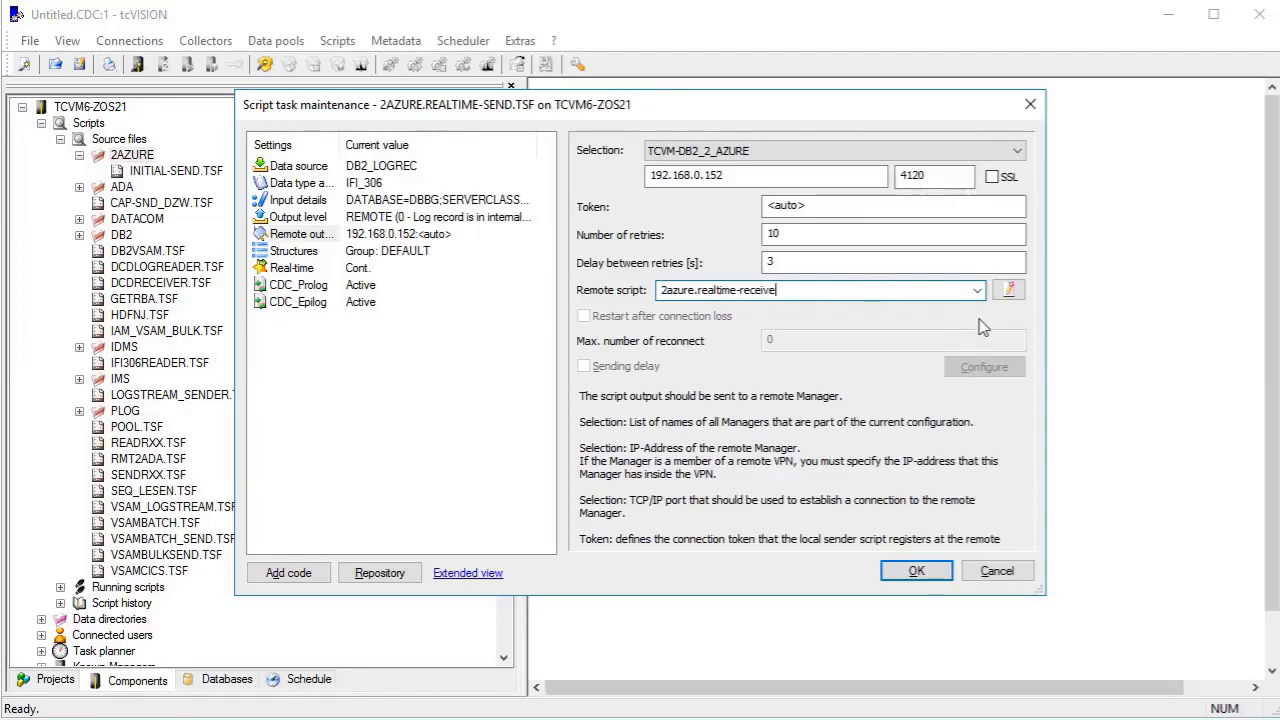
click(1003, 293)
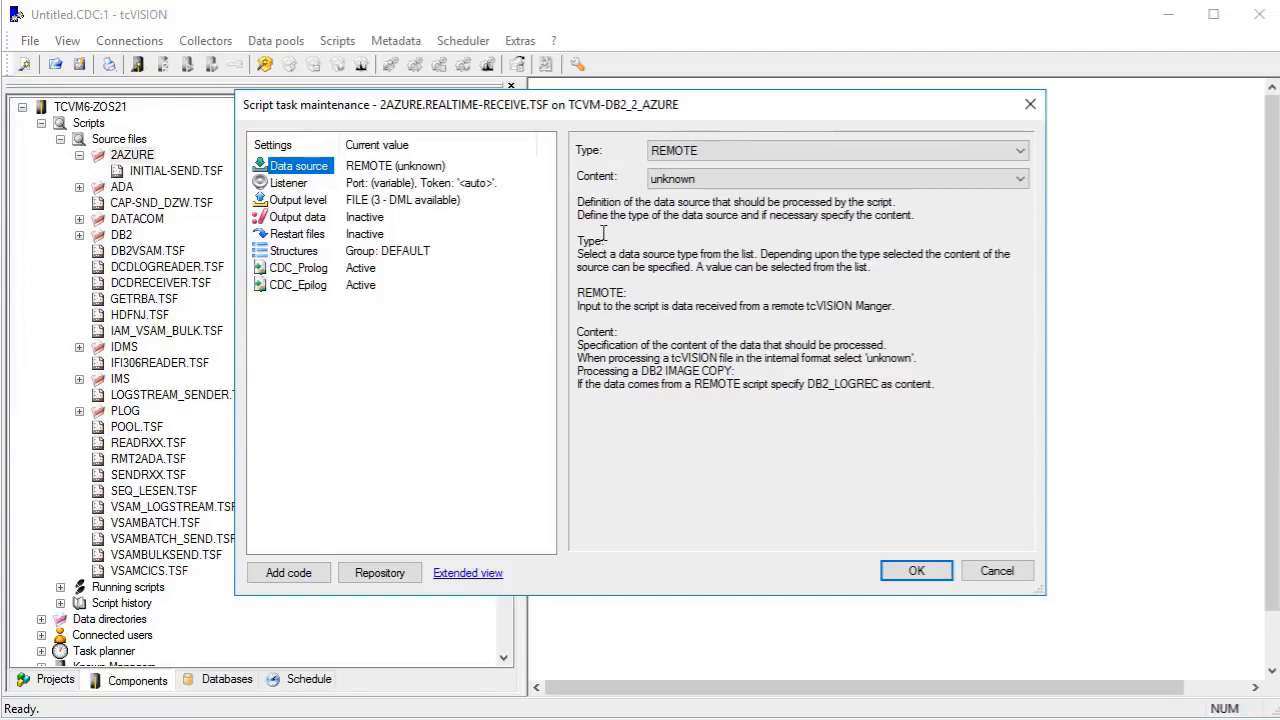
Set the REALTIME-RECEIVE script's remote data source content to DB2_LOGREC and its input type to DB2M_FILE.
click(670, 179)
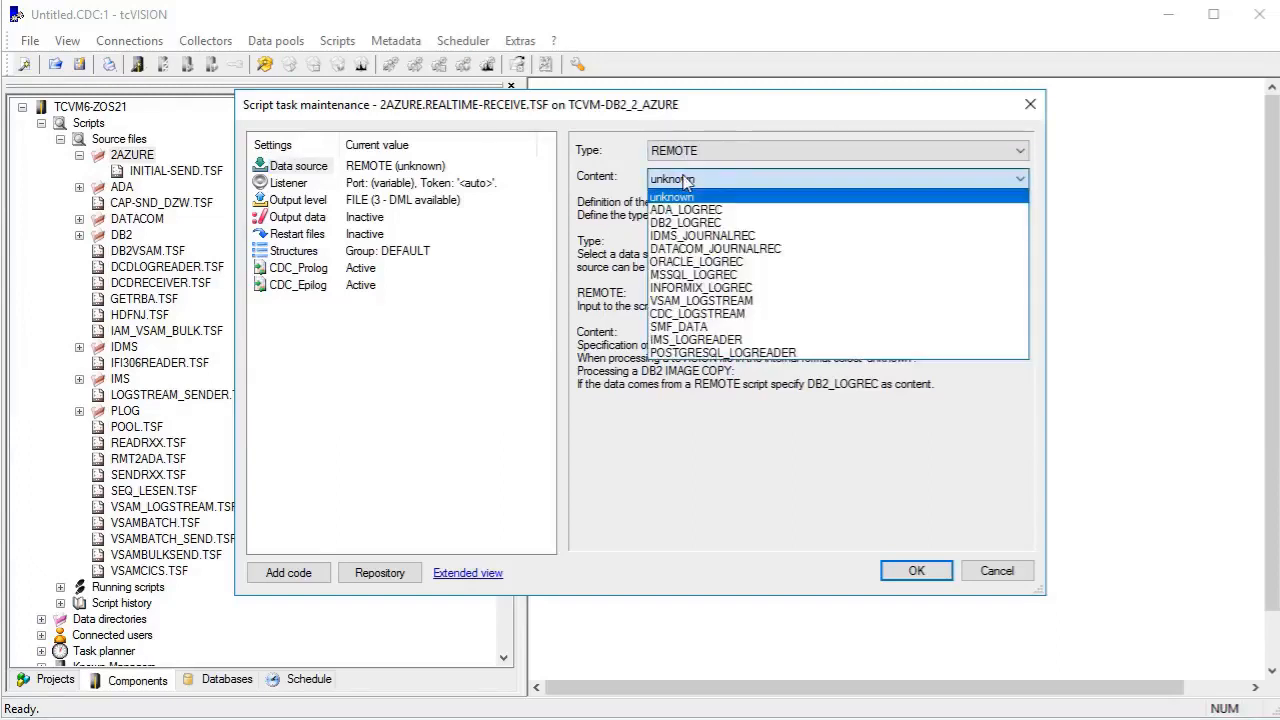
click(683, 222)
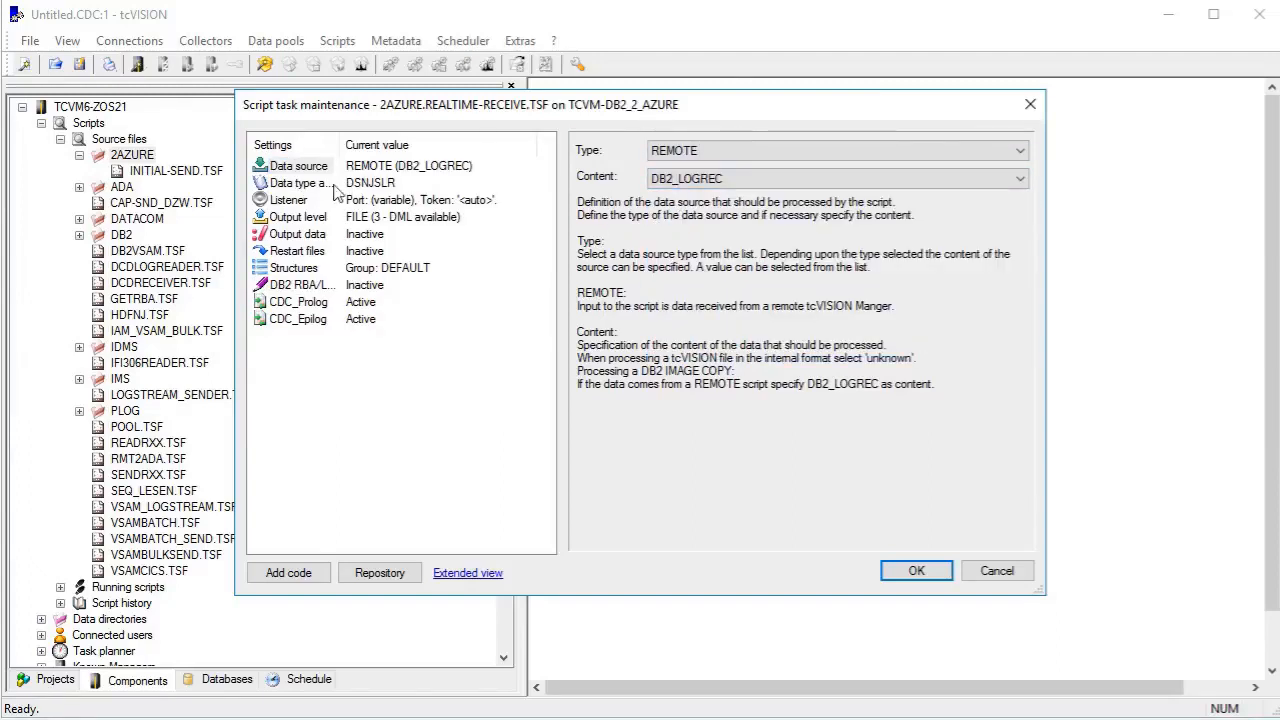
click(320, 184)
click(721, 157)
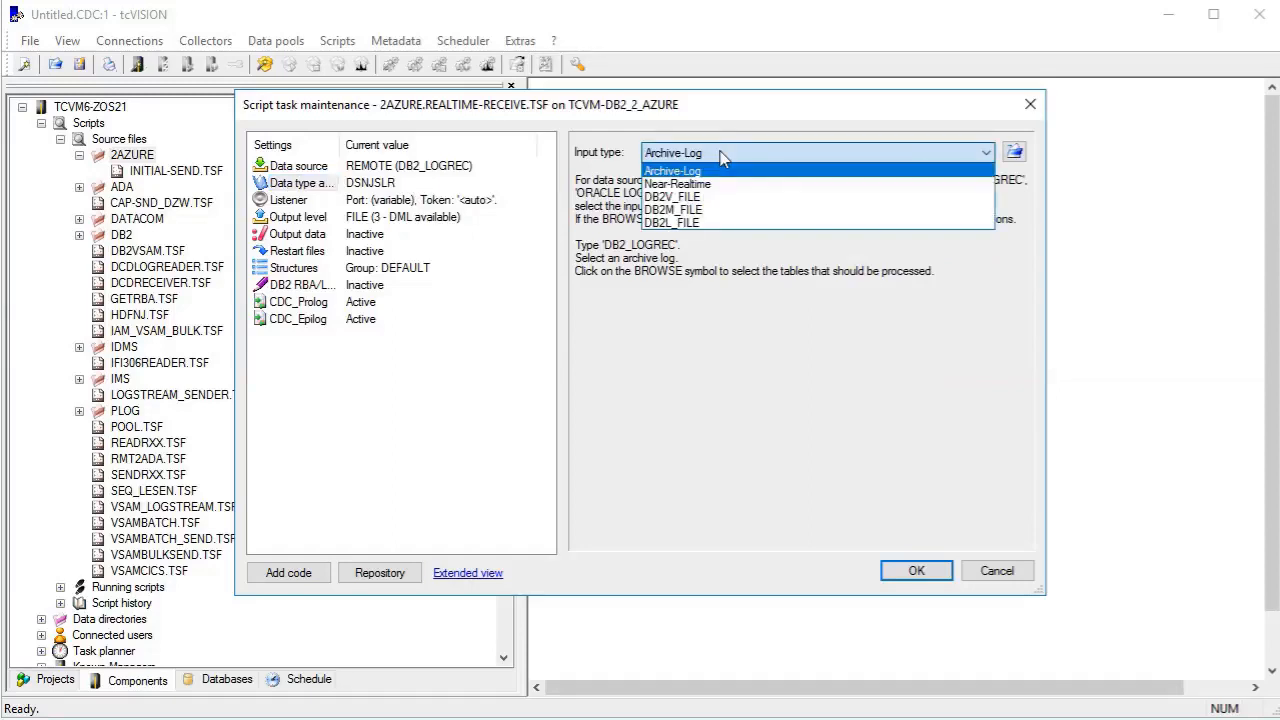
click(713, 209)
Choose DBBG as the DB2 subsystem in the receive script's table selection.
click(1014, 152)
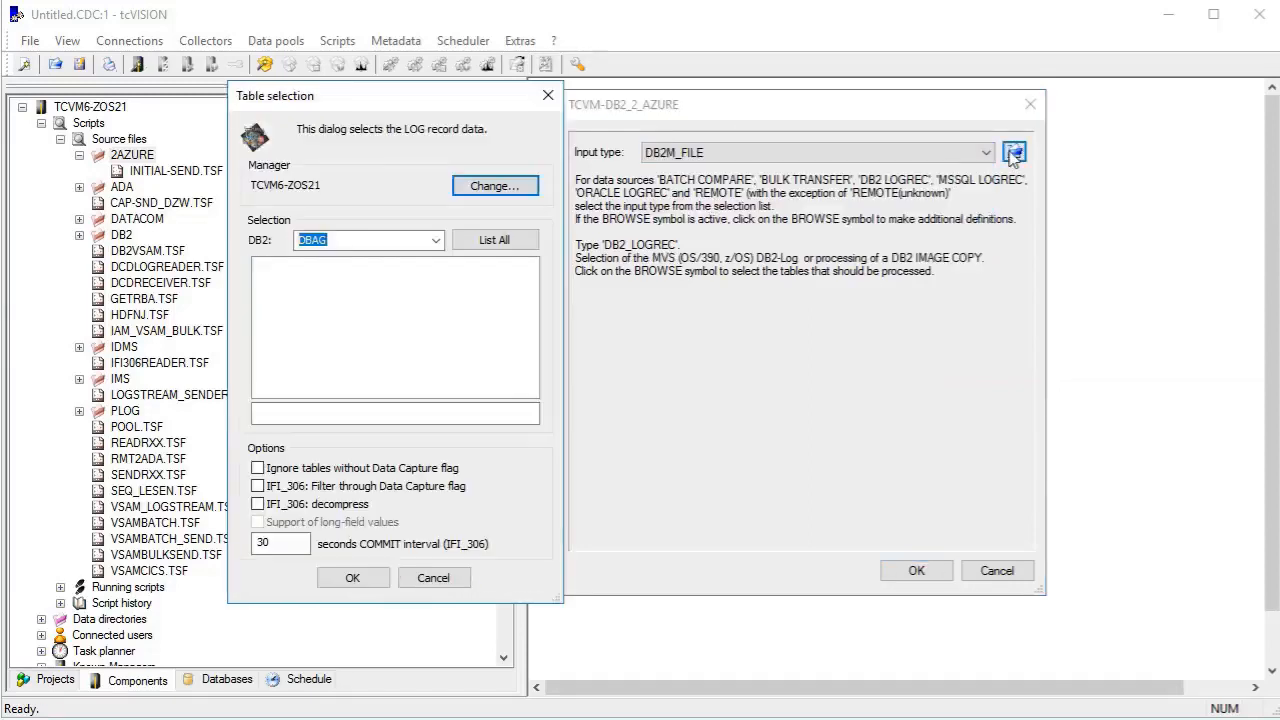
click(436, 241)
click(414, 272)
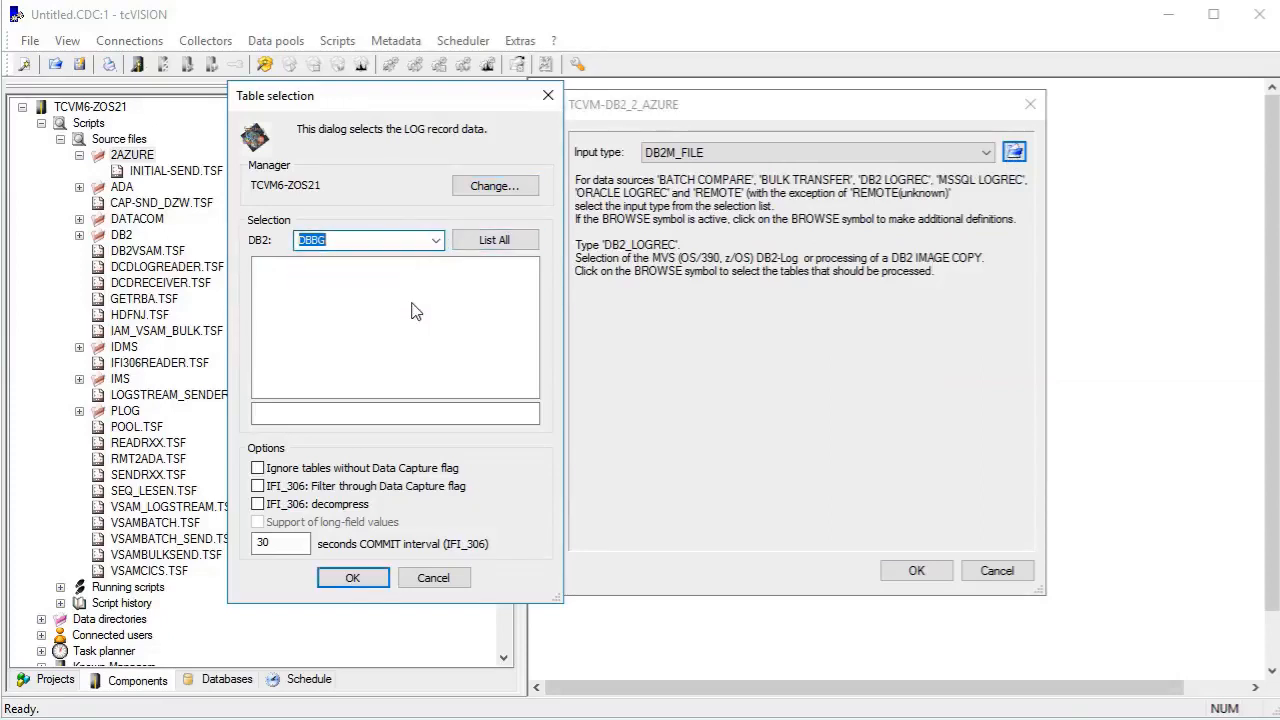
click(353, 577)
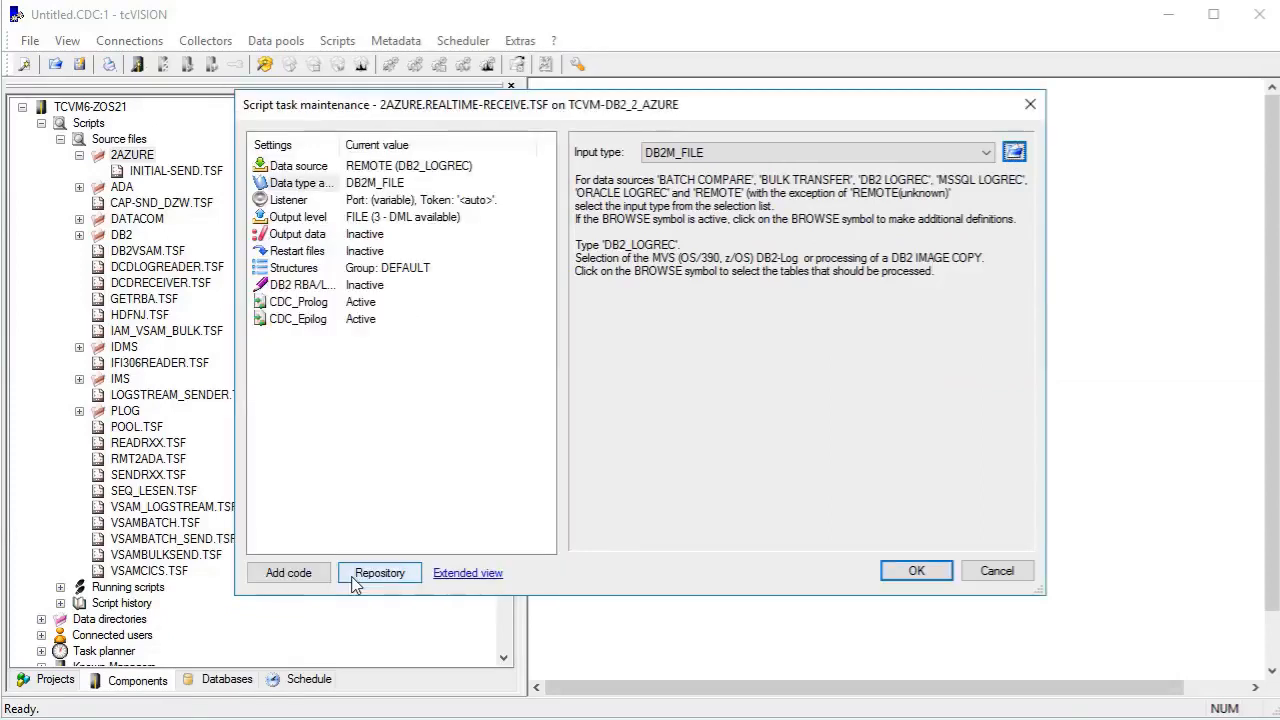
Set the receive script's type of processing to REPOSITORY, enable the use of restart information, and save the script.
click(340, 220)
click(728, 202)
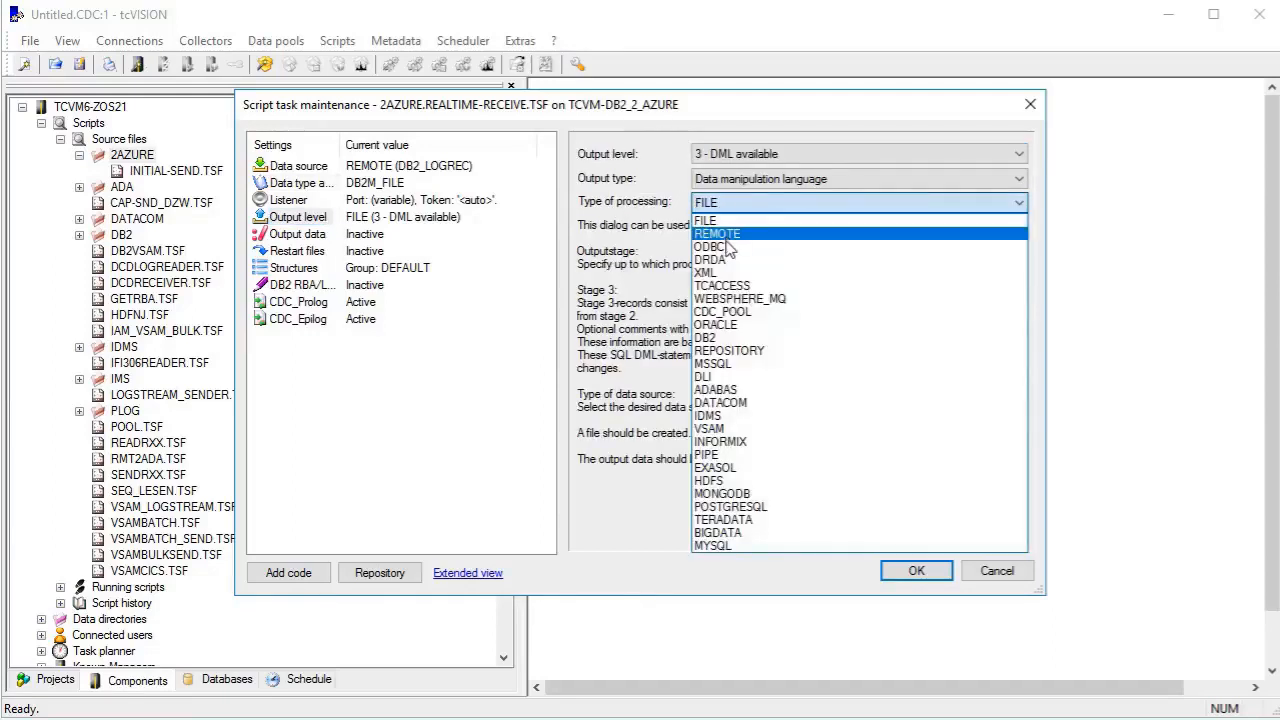
click(742, 350)
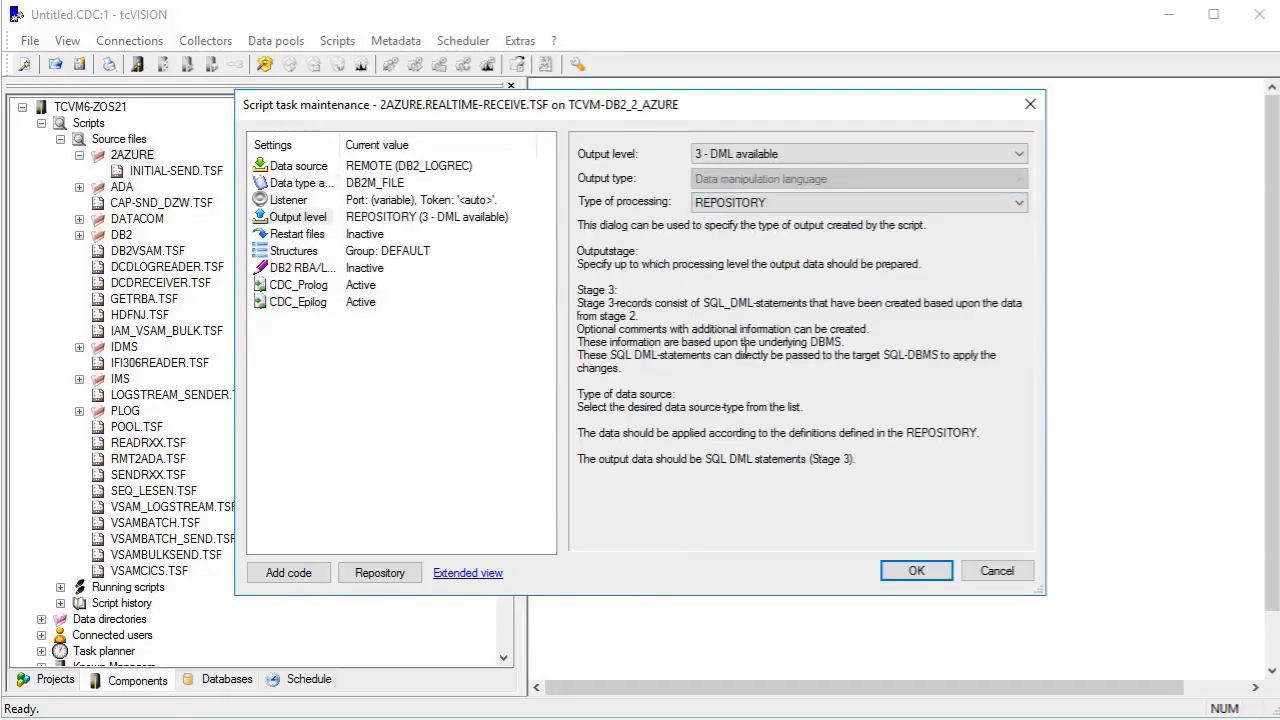
click(305, 236)
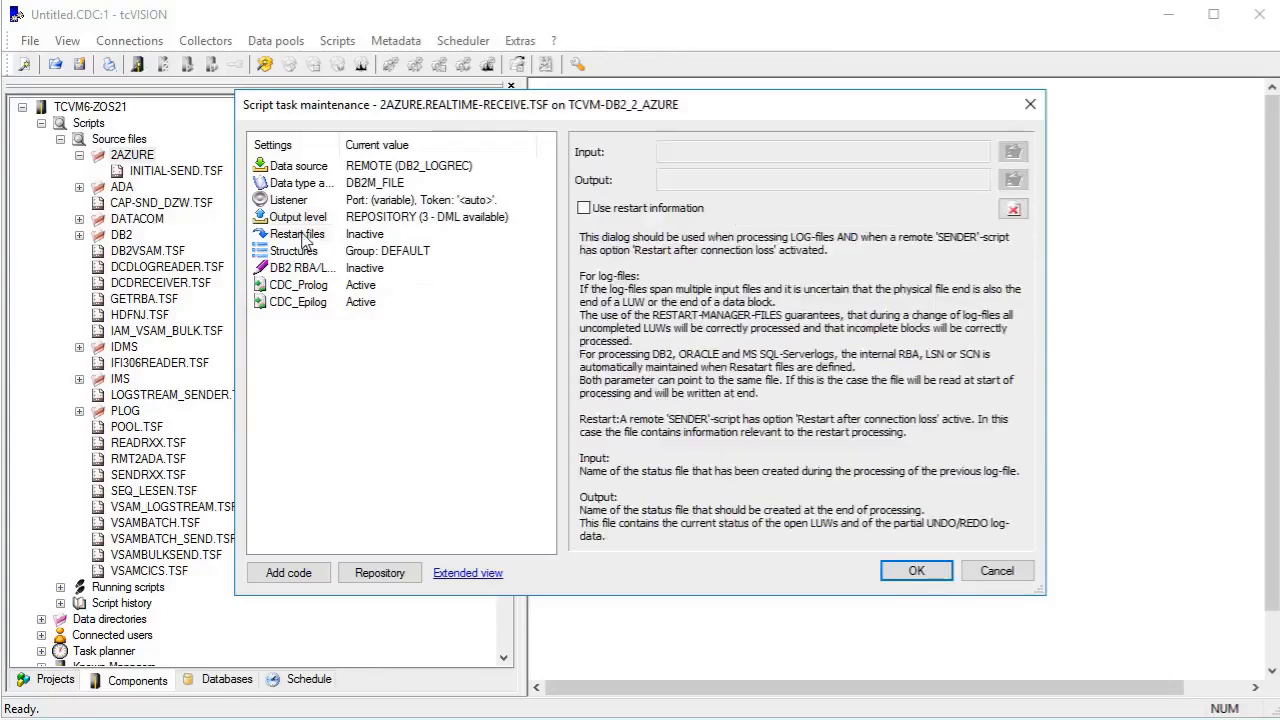
click(584, 209)
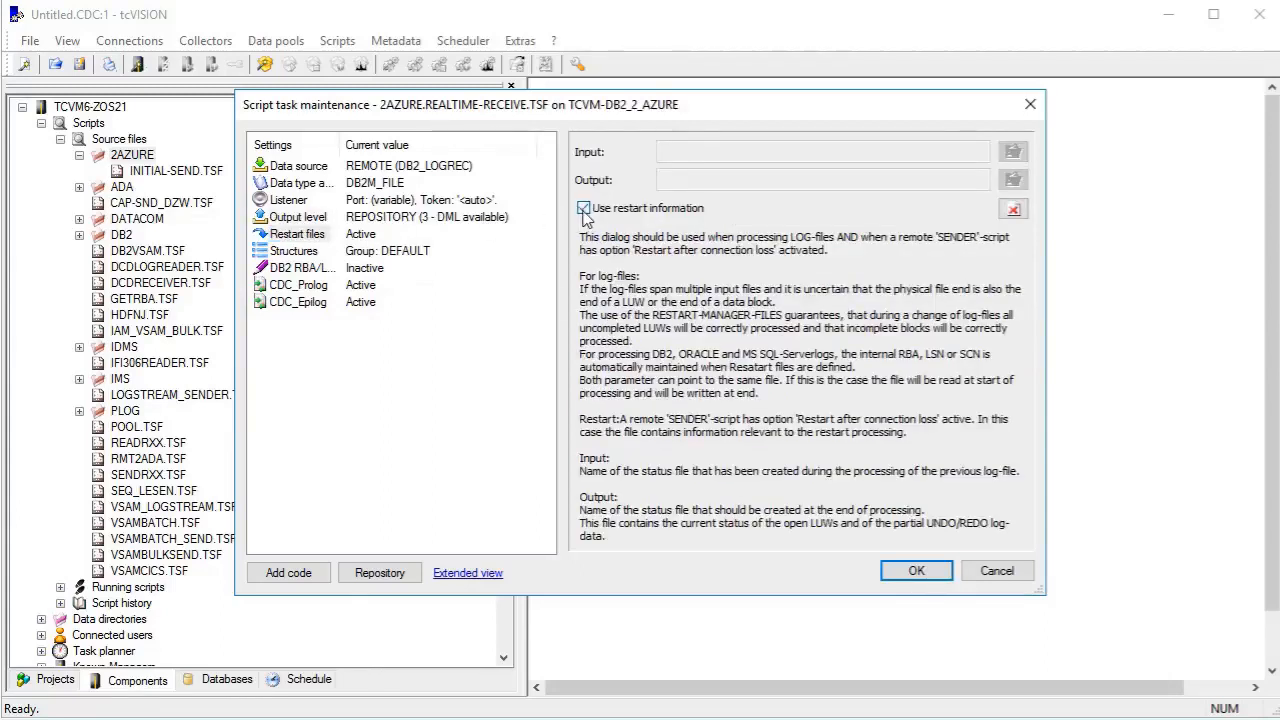
click(916, 572)
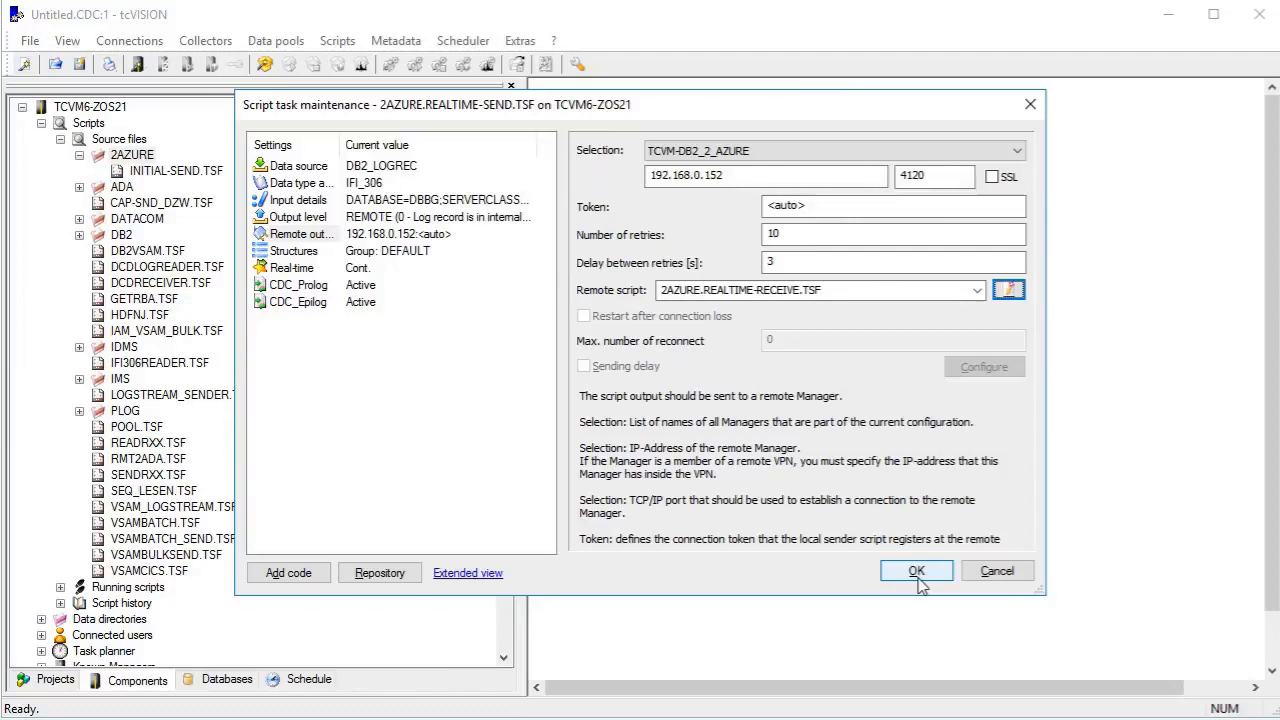
Save the REALTIME-SEND script and start it from the 2AZURE folder.
click(916, 572)
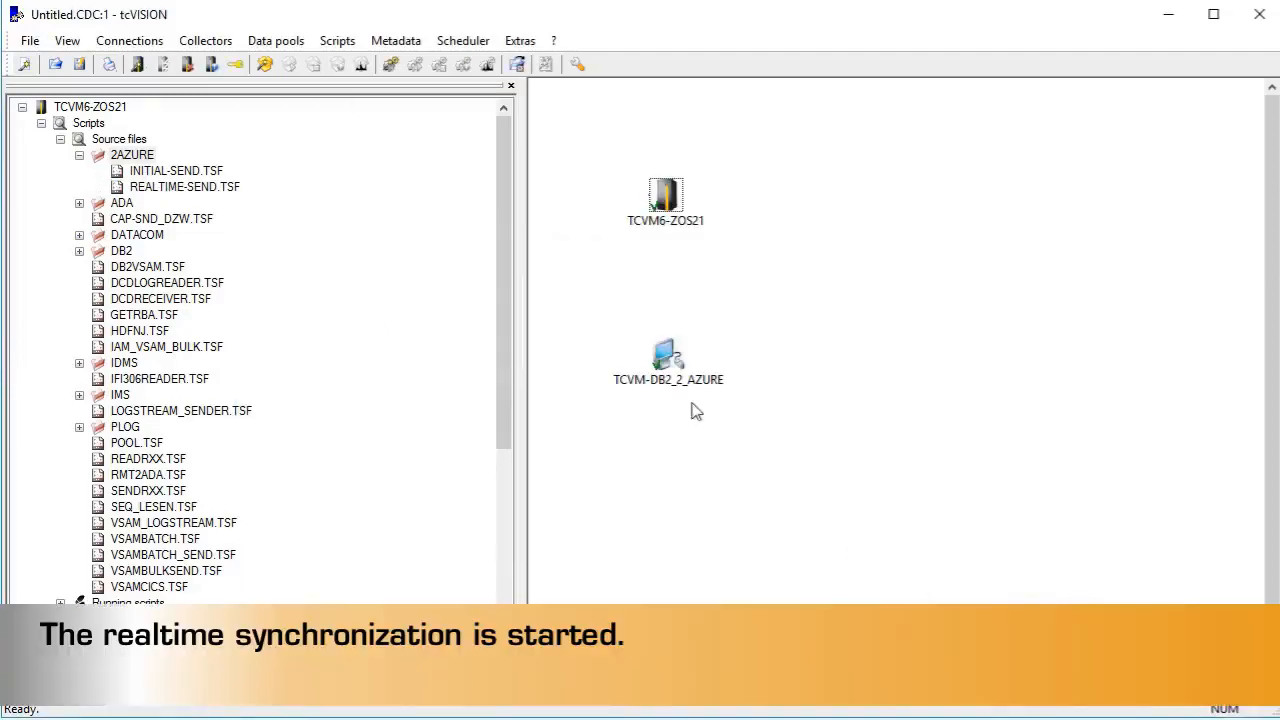
right_click(209, 191)
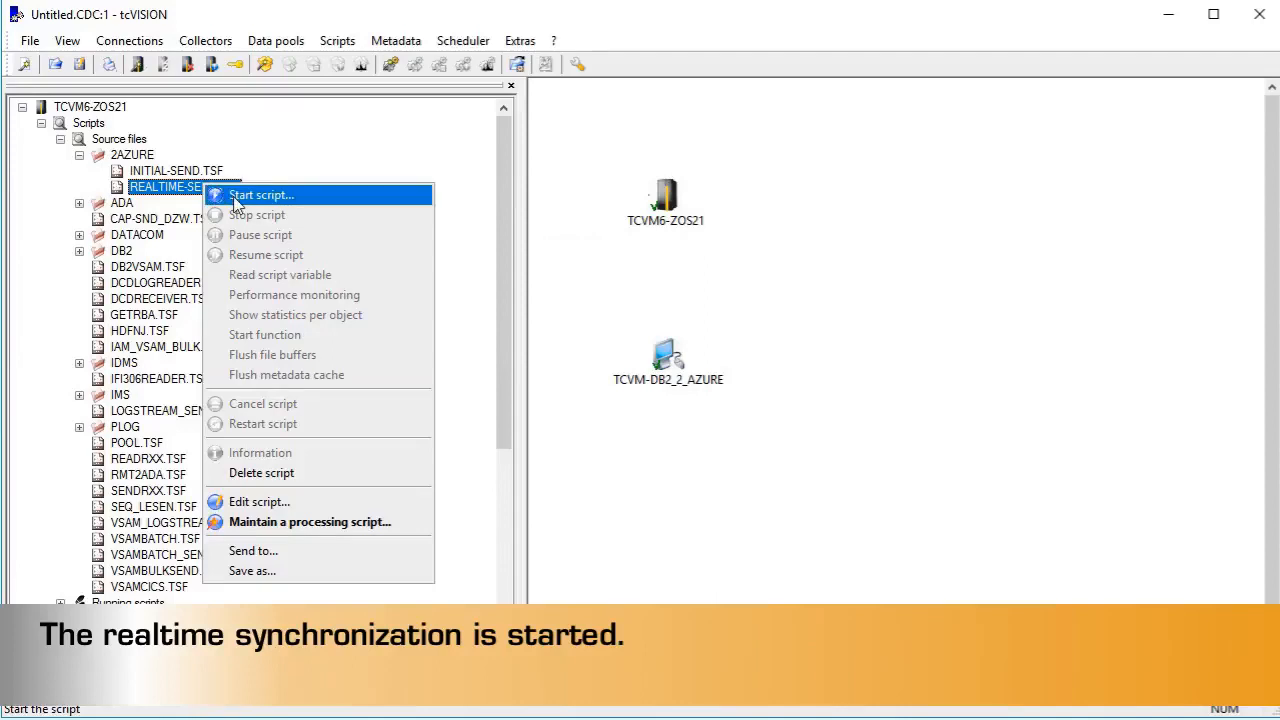
click(240, 196)
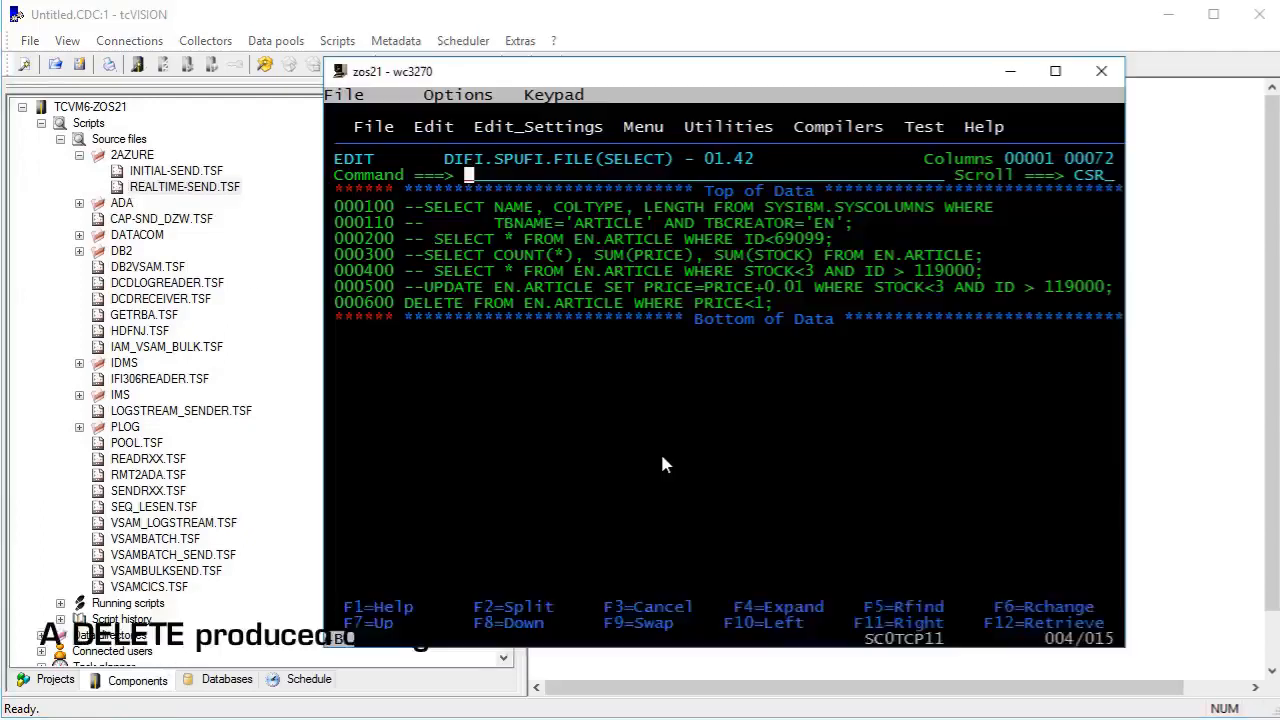
In the zos21 wc3270 terminal, run DELETE FROM EN.ARTICLE WHERE PRICE<1 through SPUFI and leave the output listing.
text(end)
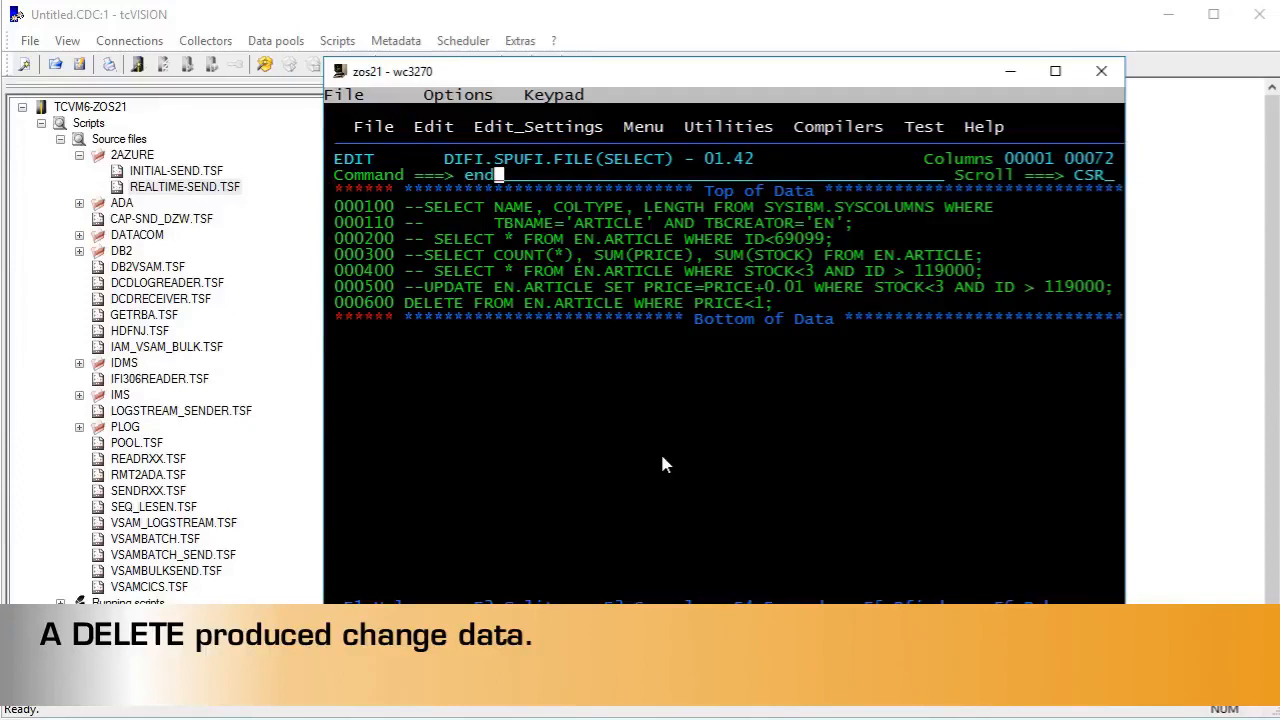
key(Return)
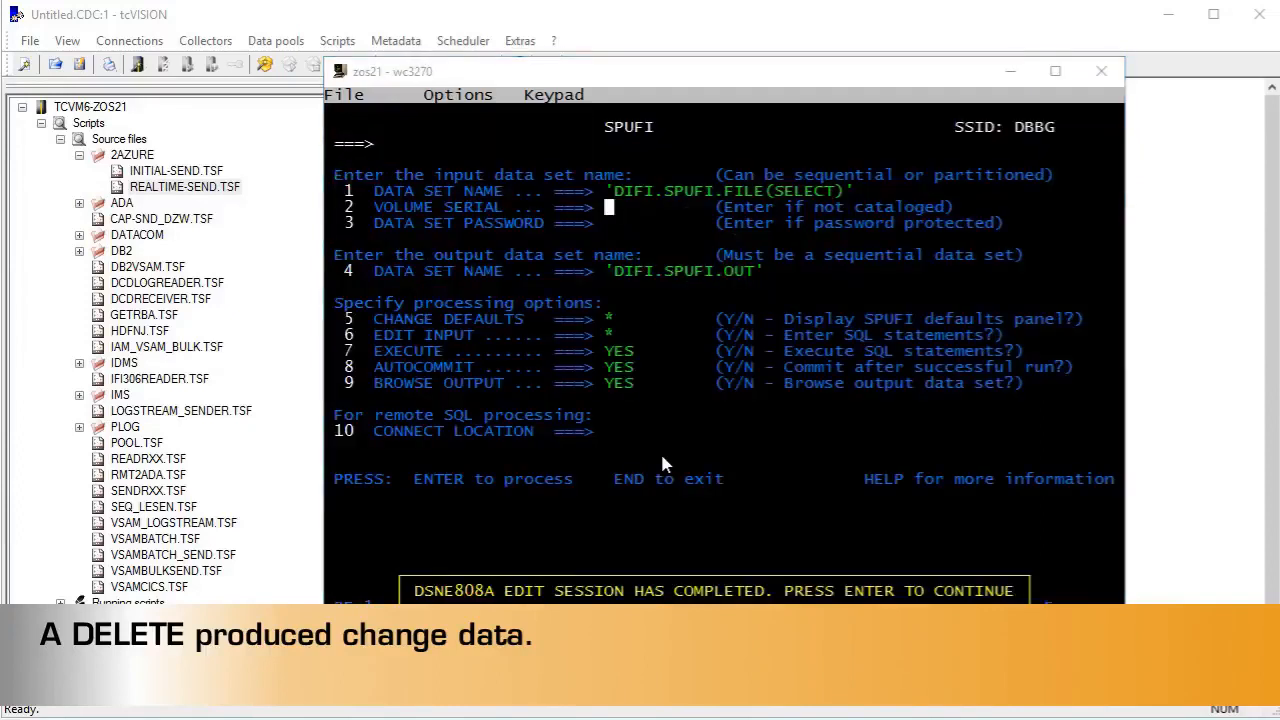
key(Return)
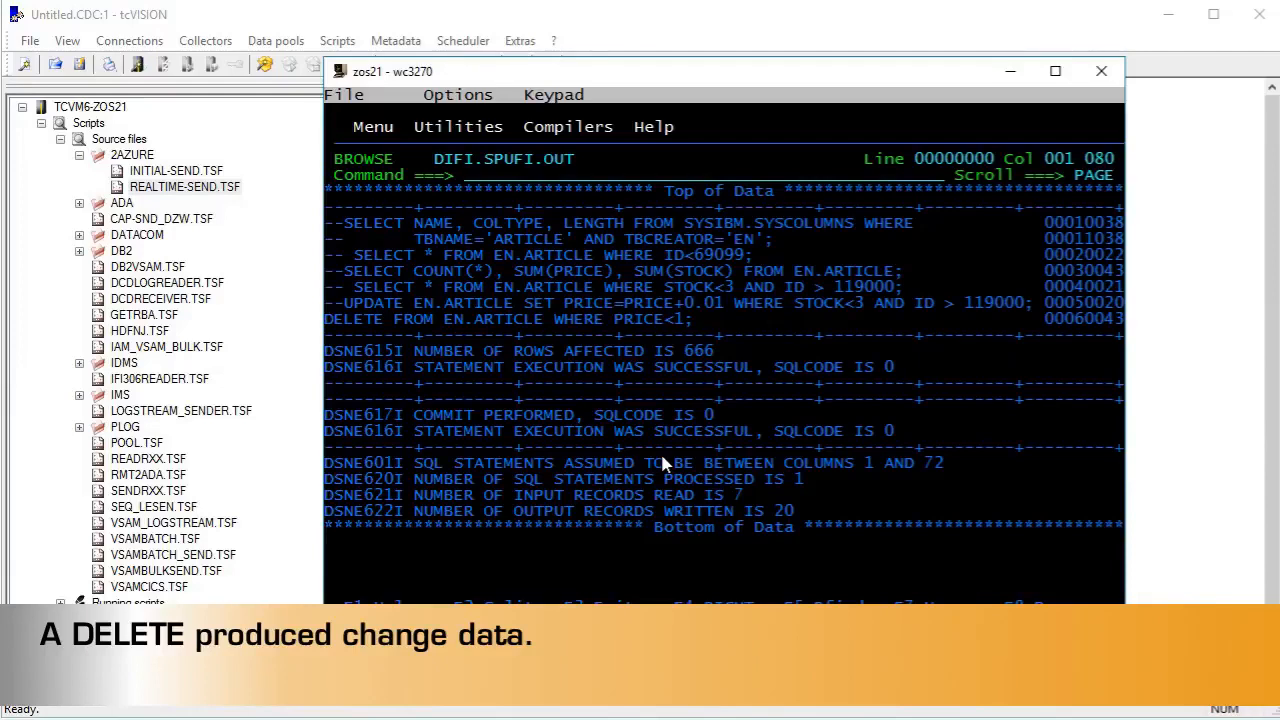
key(F3)
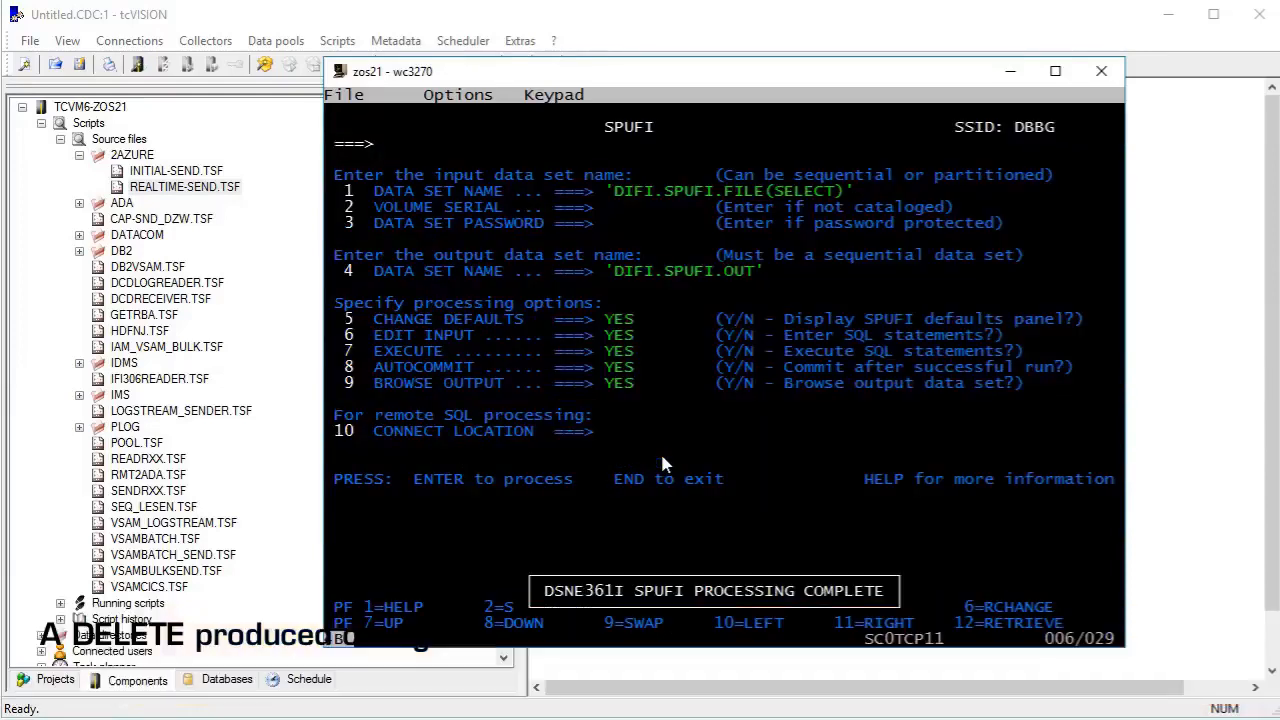
Reopen the SPUFI input member DIFI.SPUFI.FILE(SELECT) for editing and comment out the DELETE statement with --.
key(Return)
key(Return)
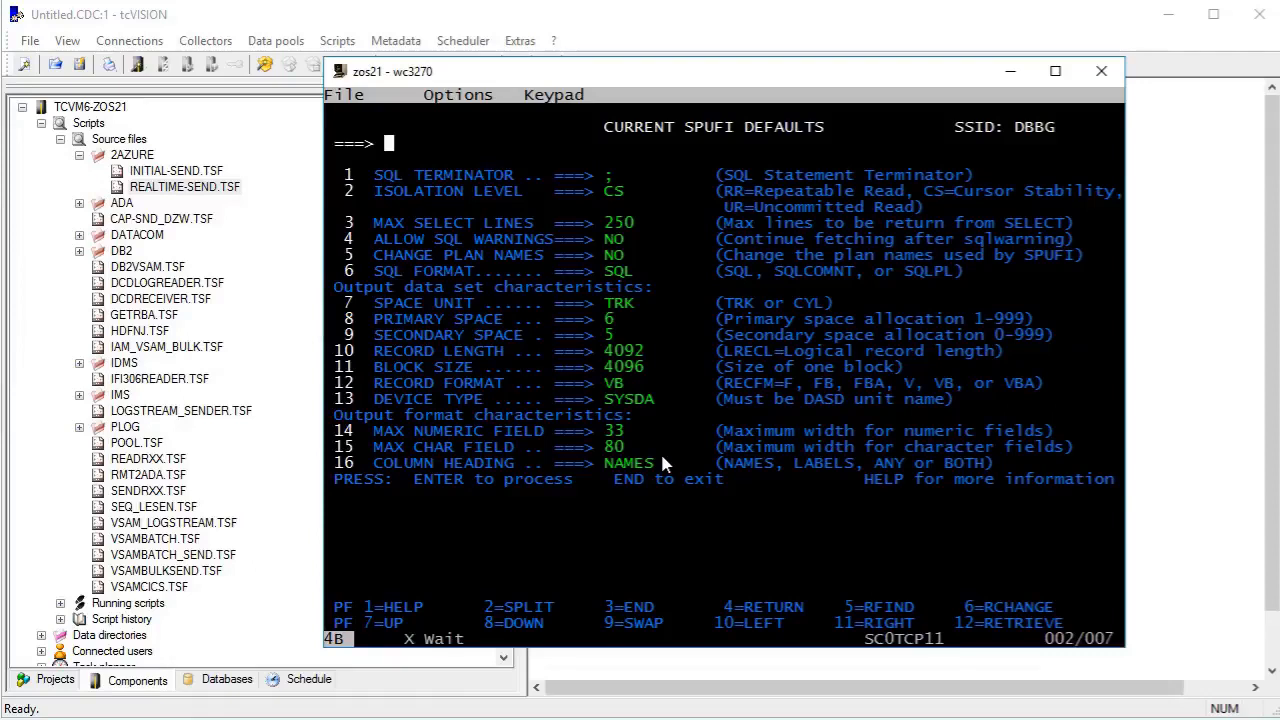
key(Down)
key(Down)
key(Down)
key(Down)
key(Down)
key(Down)
key(Down)
key(Down)
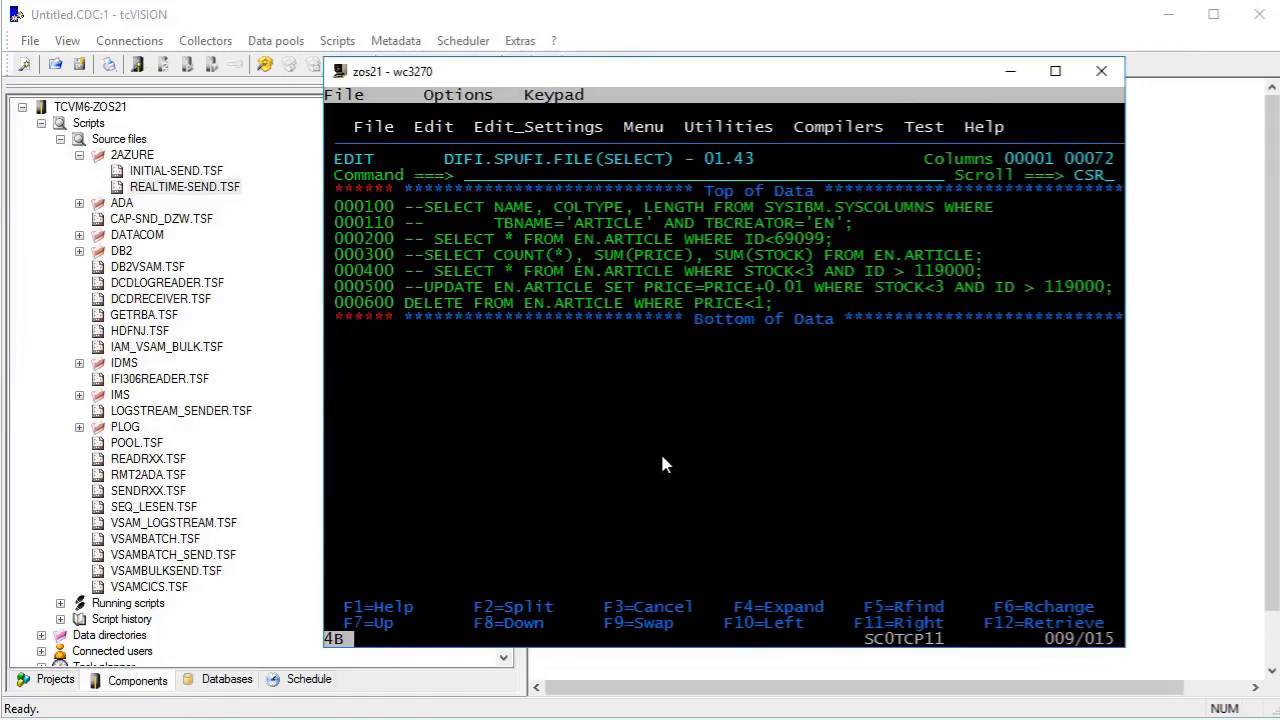
key(Left)
key(Left)
key(Left)
key(Left)
key(Left)
key(Left)
key(Insert)
text(--)
Uncomment SELECT COUNT(*), SUM(PRICE), SUM(STOCK) FROM EN.ARTICLE and run it through SPUFI.
key(Up)
key(Up)
key(Up)
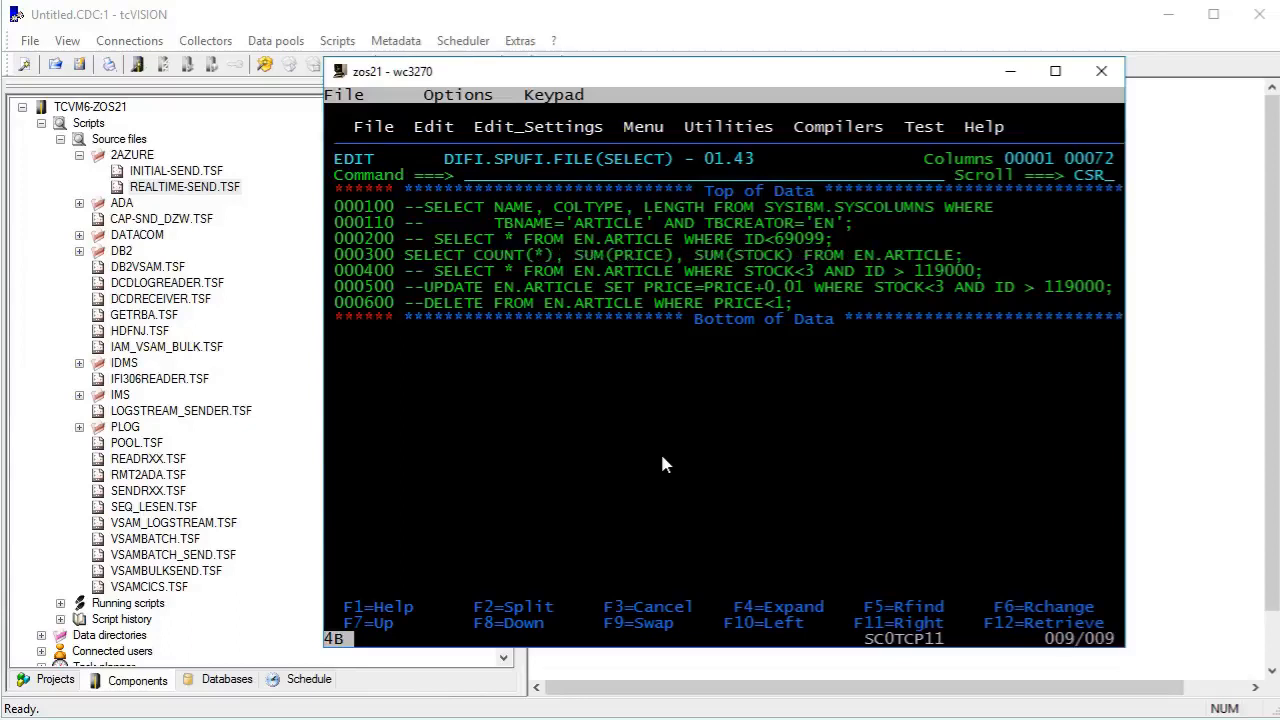
key(F3)
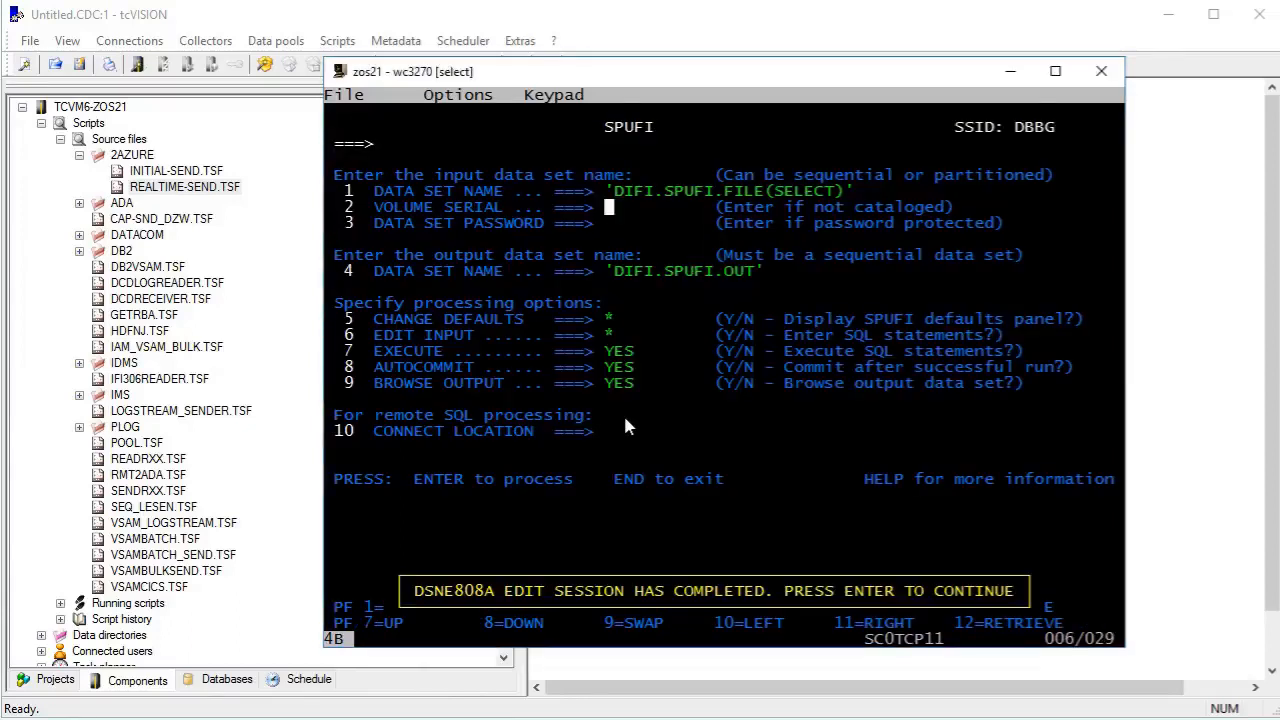
key(Return)
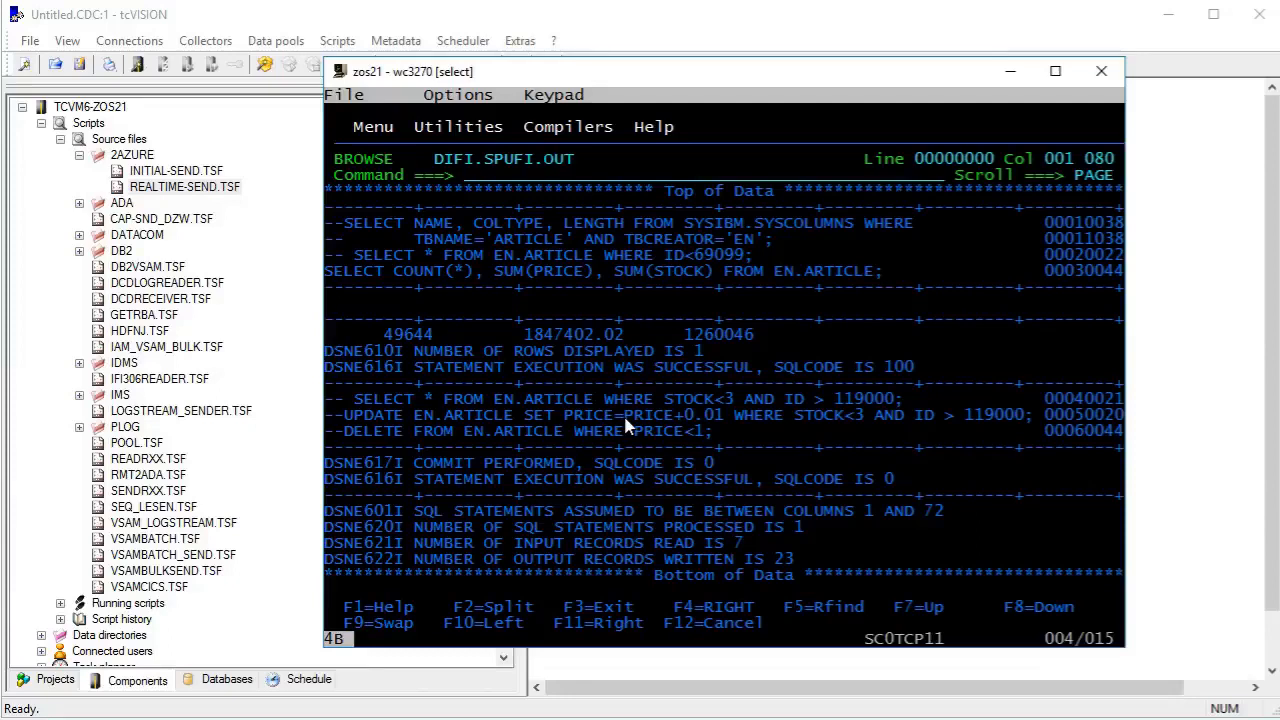
Switch to SQL Server Management Studio and paste the SELECT COUNT(*), SUM(PRICE), SUM(STOCK) query, changing its schema from EN to bos.
key(alt+Tab)
key(alt+Tab)
key(alt+Tab)
key(alt+Tab)
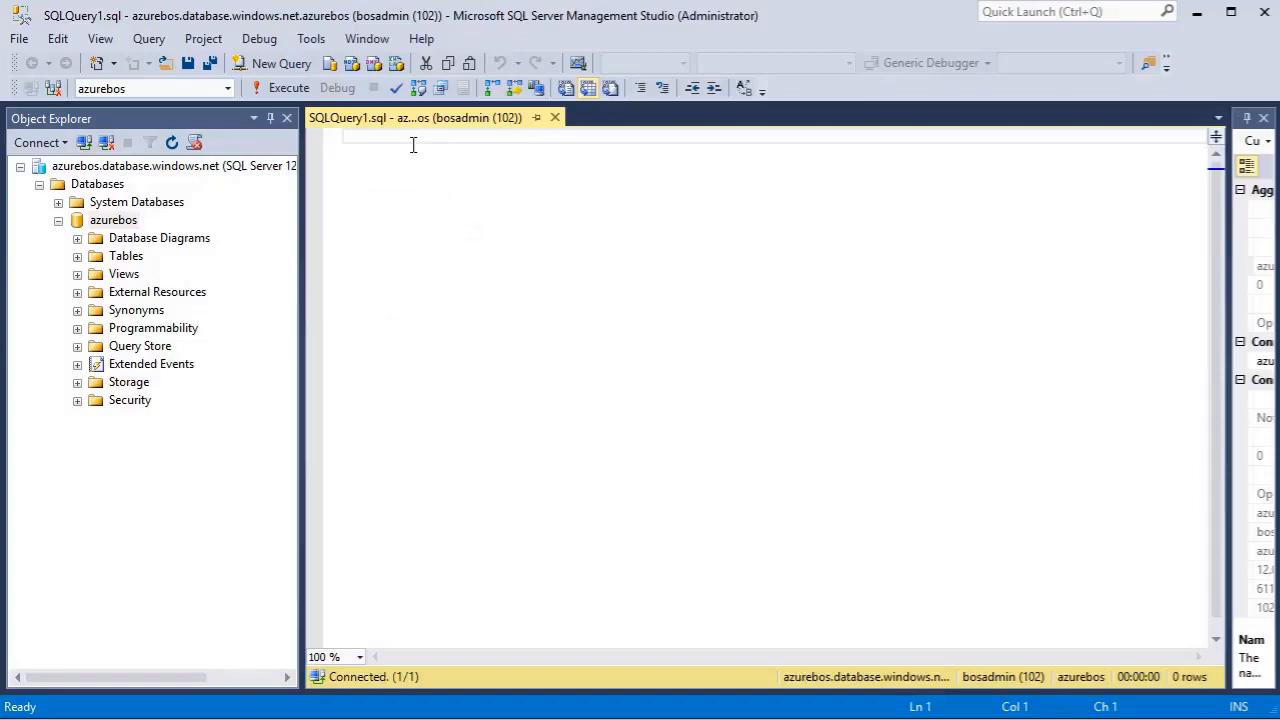
text(SELECT COUNT(*), SUM(PRICE), SUM(STOCK) FROM EN.ARTICLE;)
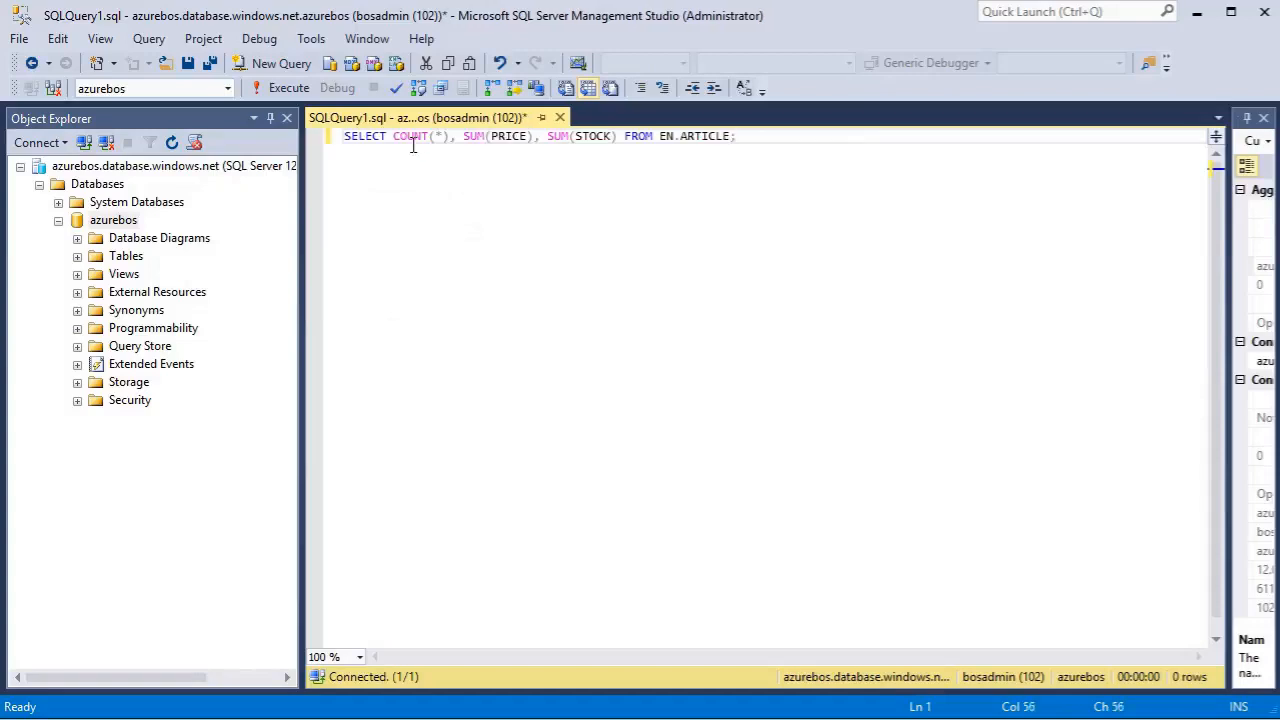
key(ctrl+Left)
key(BackSpace)
key(BackSpace)
text(bos)
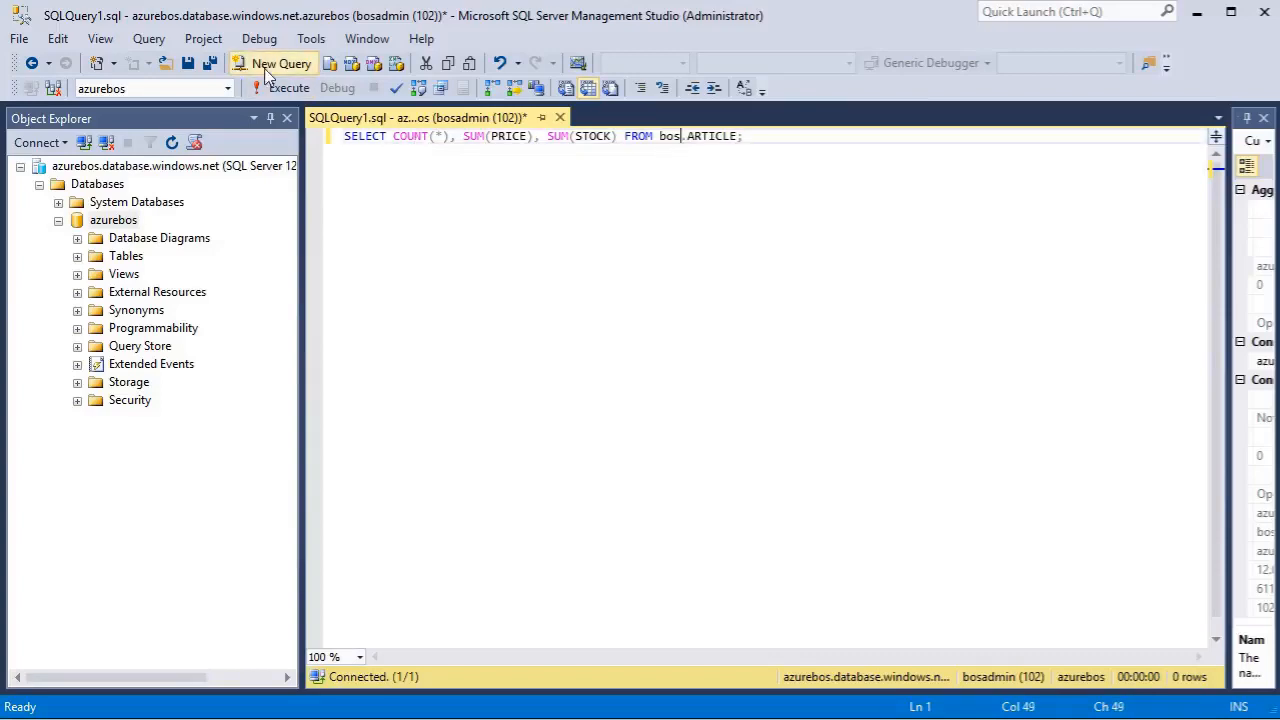
Execute the bos.ARTICLE query, enlarge its results, and place the wc3270 terminal below them to compare both outputs.
click(280, 88)
drag(577, 410, 578, 191)
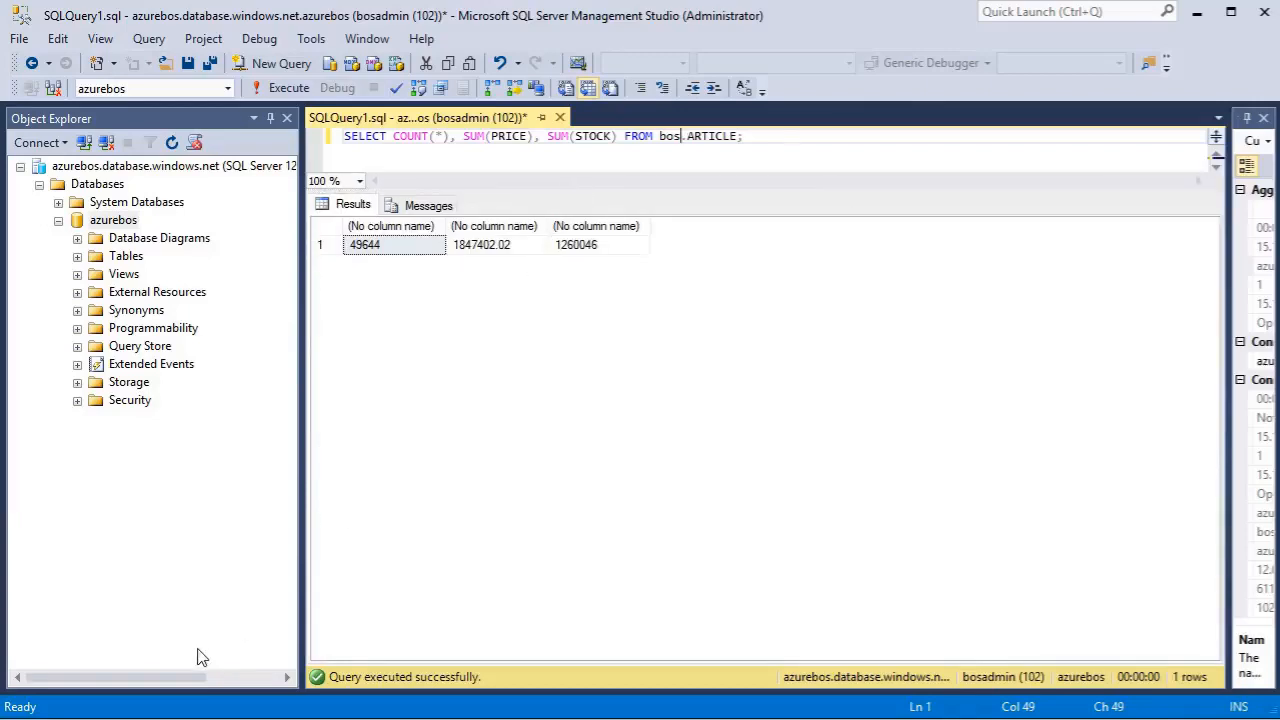
key(alt+Tab)
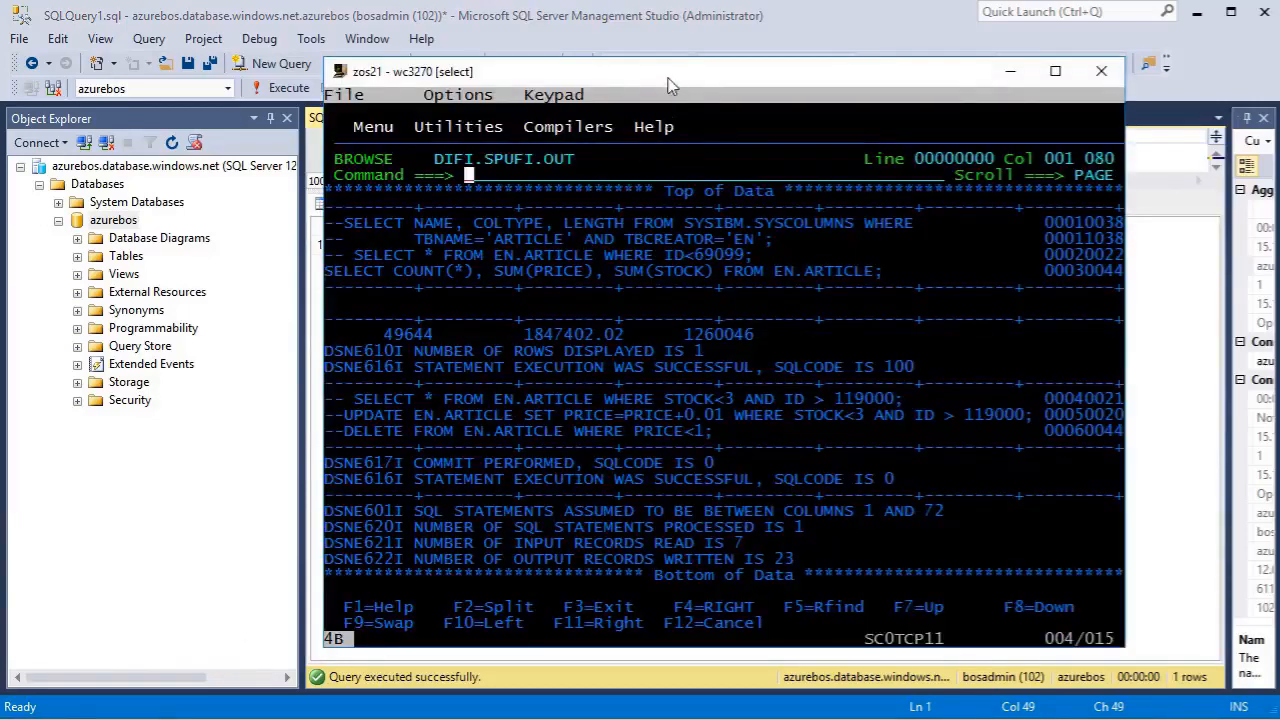
drag(673, 73, 686, 296)
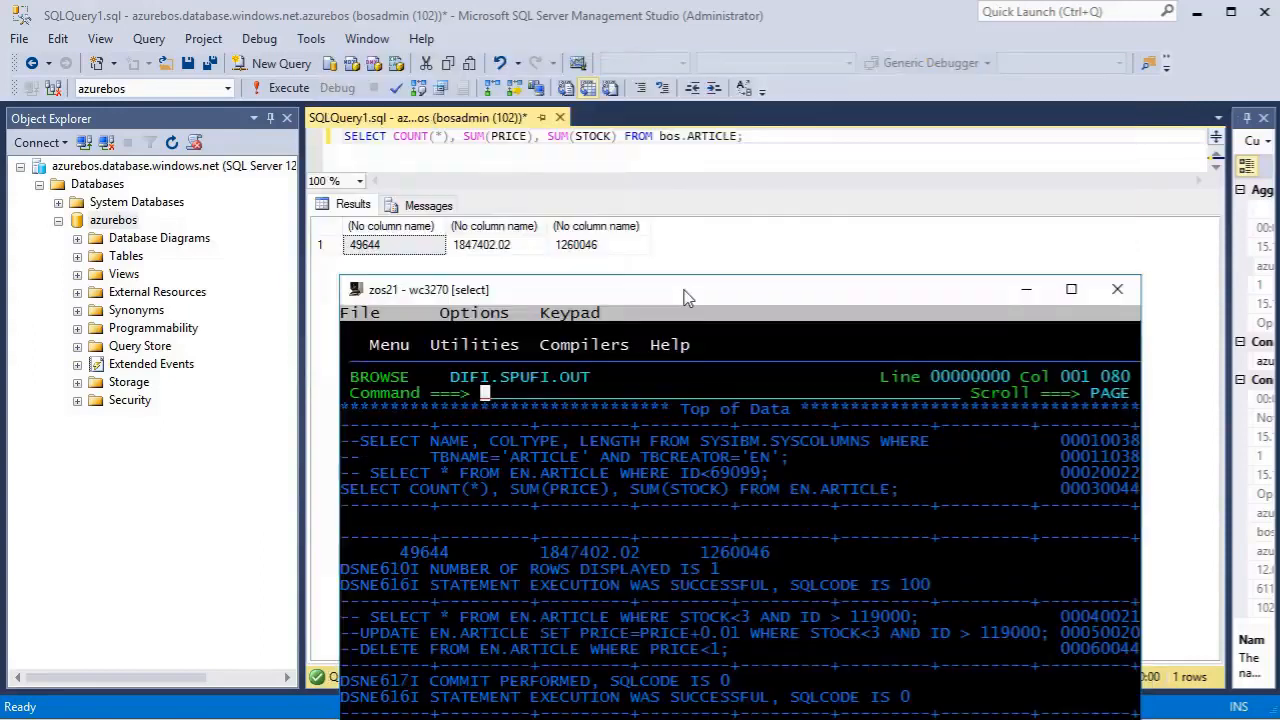